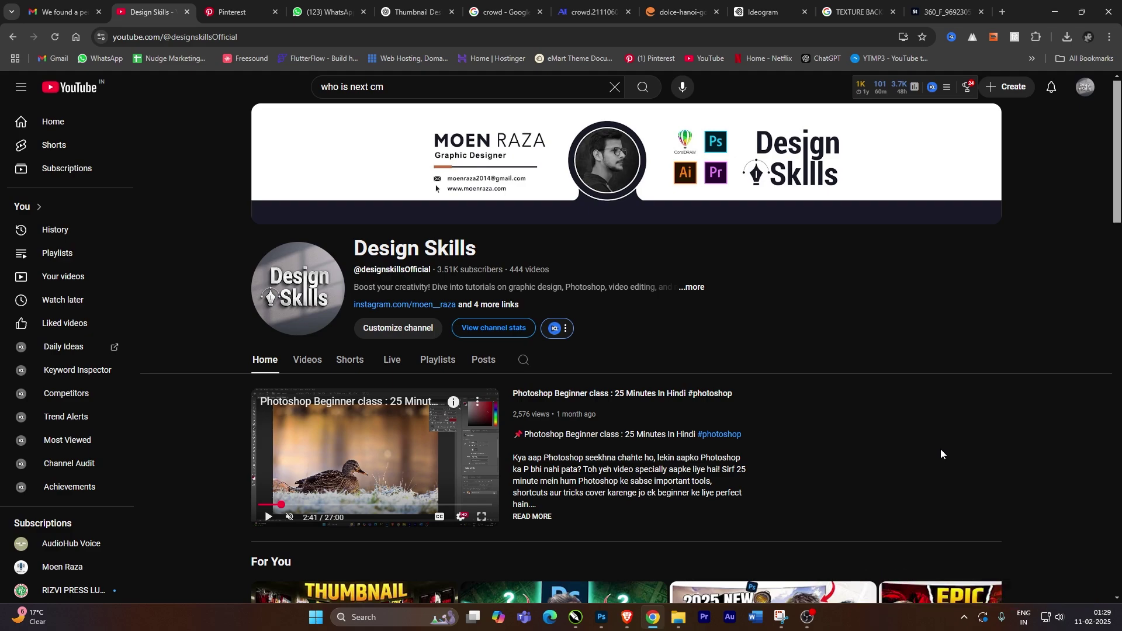
{"action": "scroll", "coordinate": [882, 431], "scroll_direction": "down", "scroll_amount": 1}
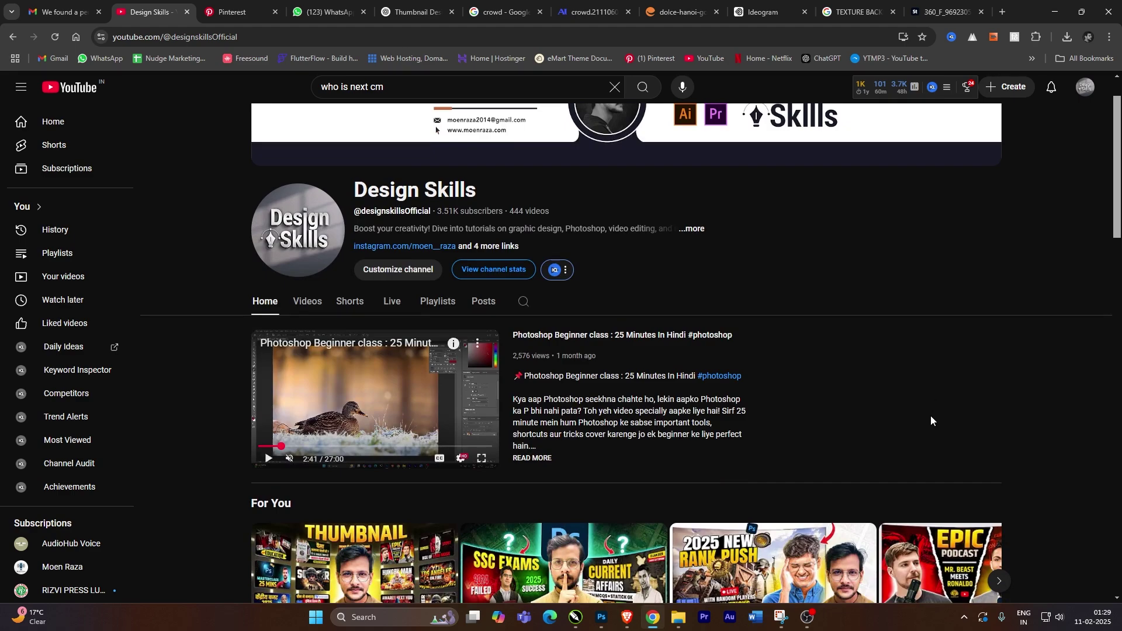
{"action": "scroll", "coordinate": [931, 421], "scroll_direction": "up", "scroll_amount": 1}
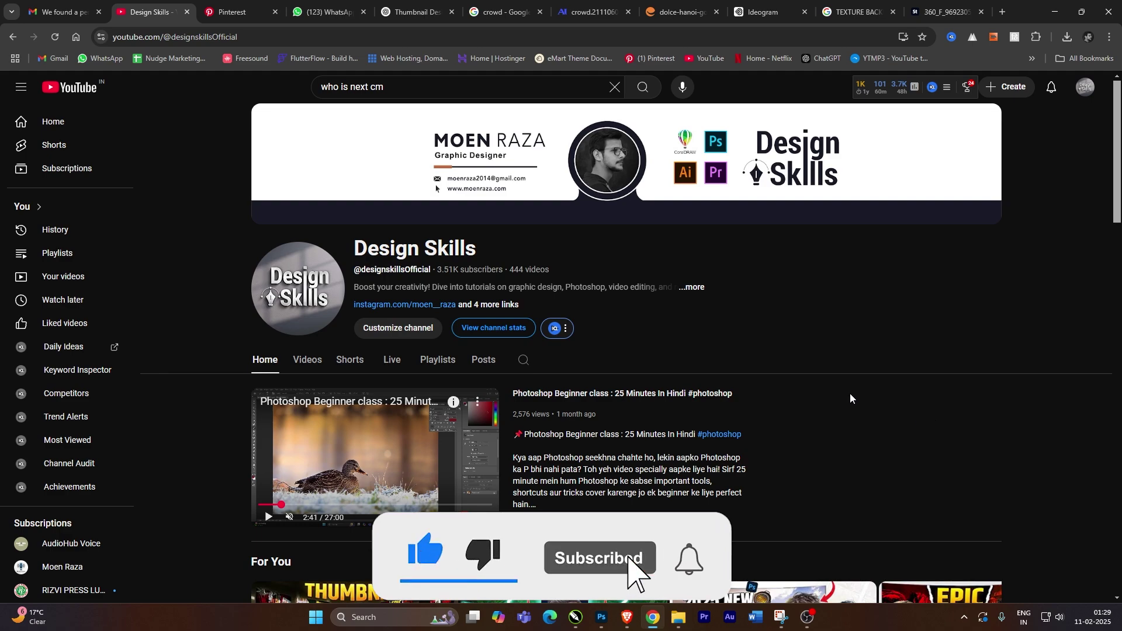
Switch to Ideogram and examine the generated variations of the suited silhouette with a question mark over its face
{"action": "left_click", "coordinate": [764, 5]}
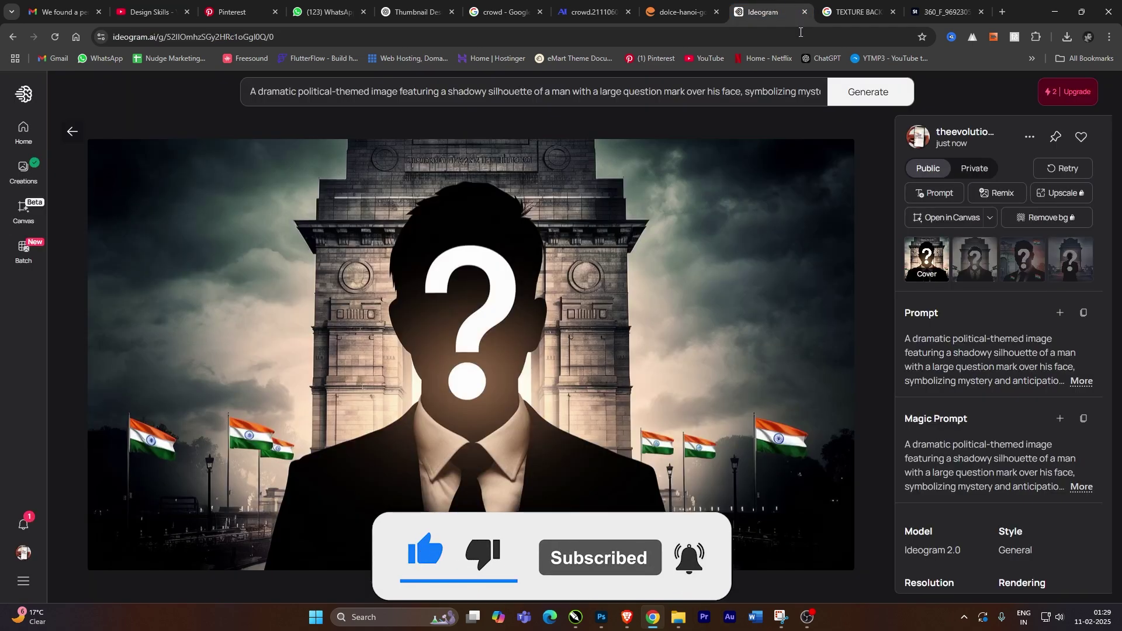
{"action": "scroll", "coordinate": [642, 345], "scroll_direction": "down", "scroll_amount": 1}
{"action": "scroll", "coordinate": [678, 359], "scroll_direction": "up", "scroll_amount": 1}
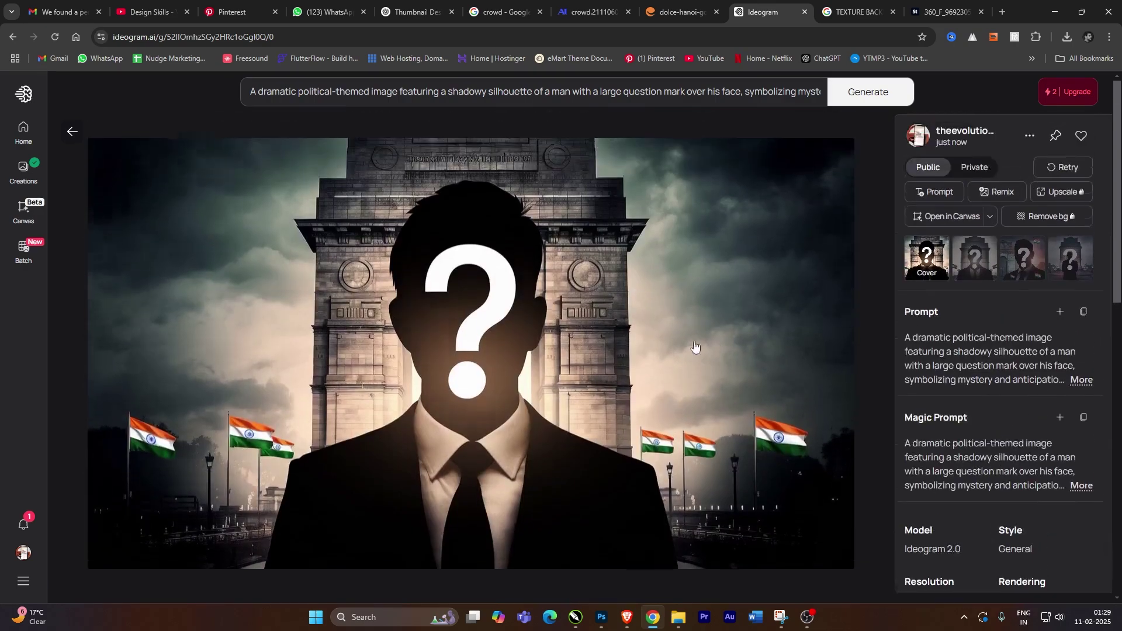
{"action": "left_click", "coordinate": [985, 263]}
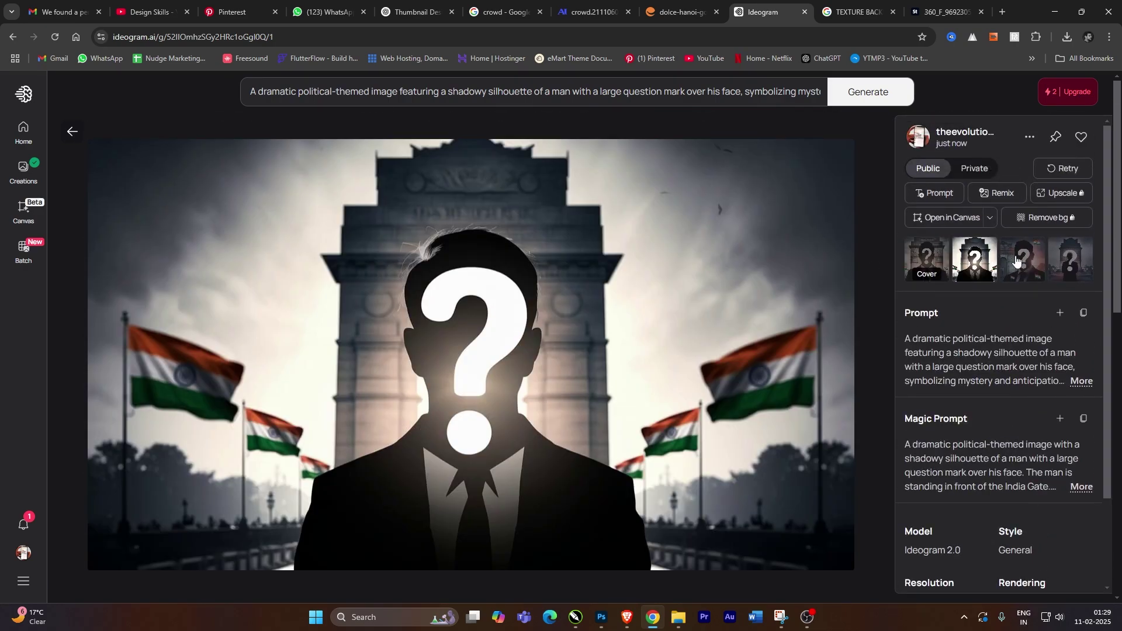
{"action": "left_click", "coordinate": [1018, 261]}
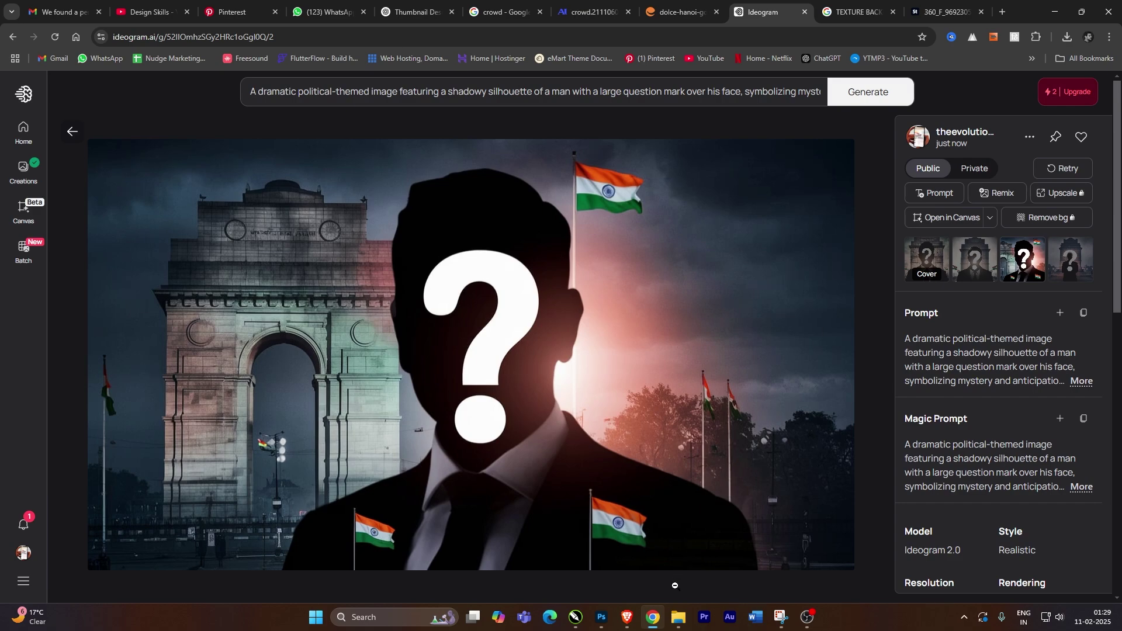
Switch to File Explorer and open the Political Thumbnail folder
{"action": "mouse_move", "coordinate": [678, 617]}
{"action": "left_click", "coordinate": [743, 568]}
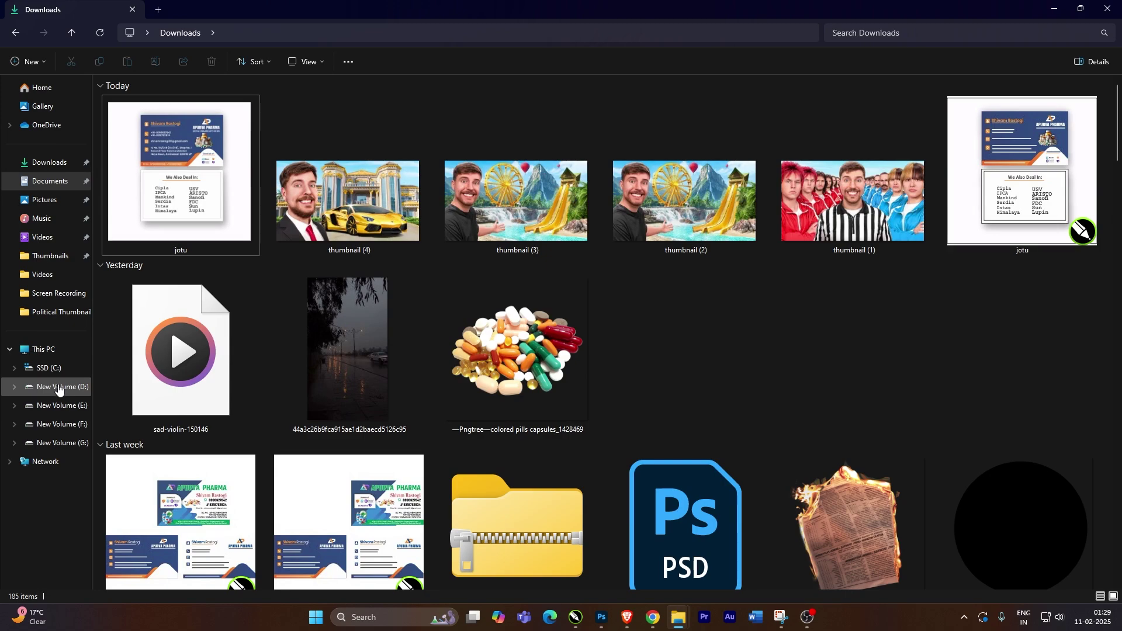
{"action": "left_click", "coordinate": [56, 313]}
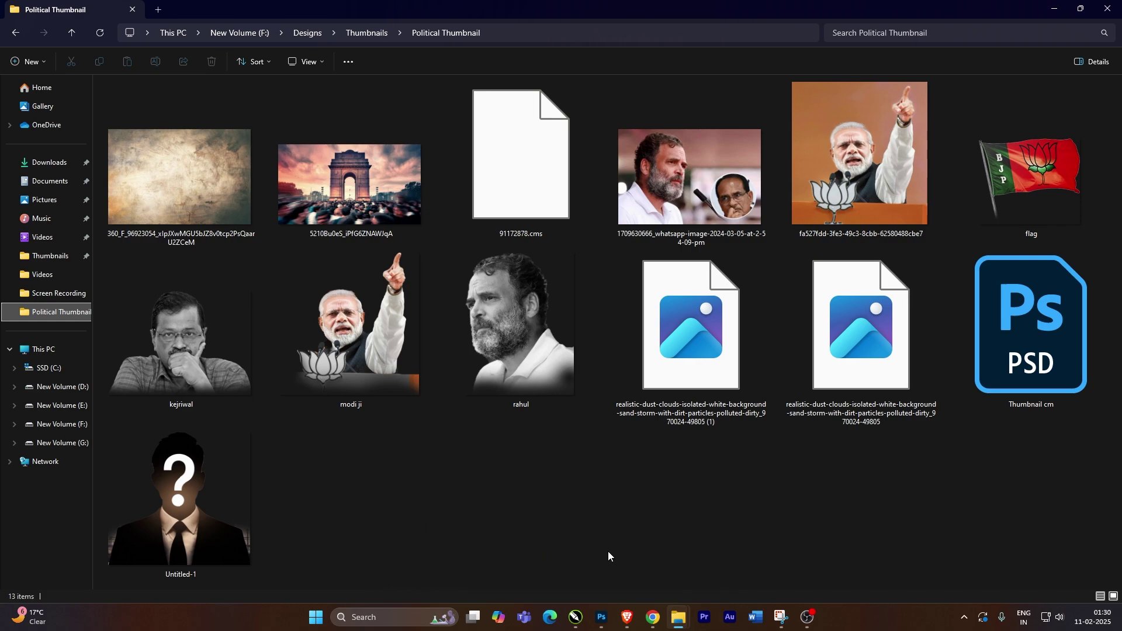
Switch to Photoshop and add a black (000000) Solid Color fill layer above the background of the blank 1920 x 1080 px document
{"action": "key", "text": "alt+Tab"}
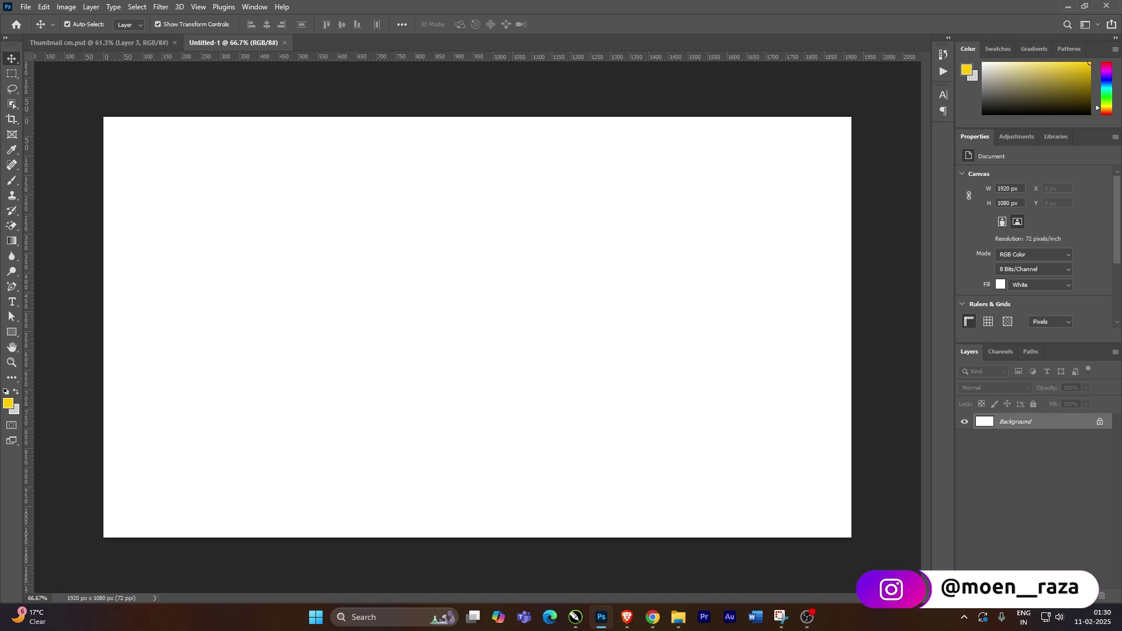
{"action": "left_click", "coordinate": [1055, 596]}
{"action": "left_click", "coordinate": [1064, 392]}
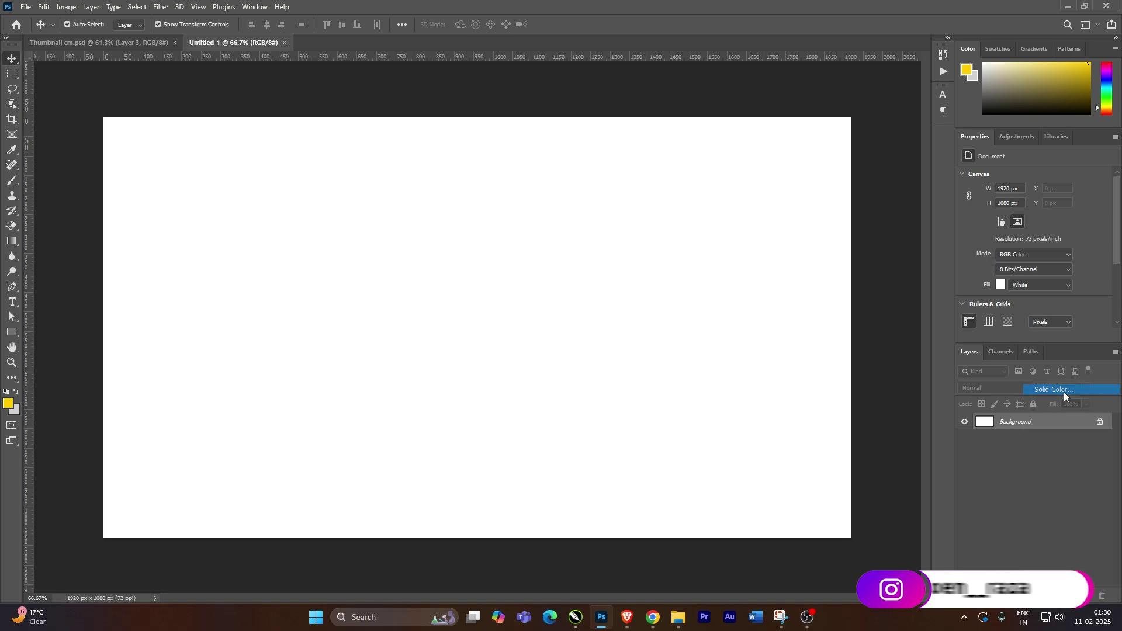
{"action": "left_click_drag", "start_coordinate": [718, 445], "coordinate": [645, 469]}
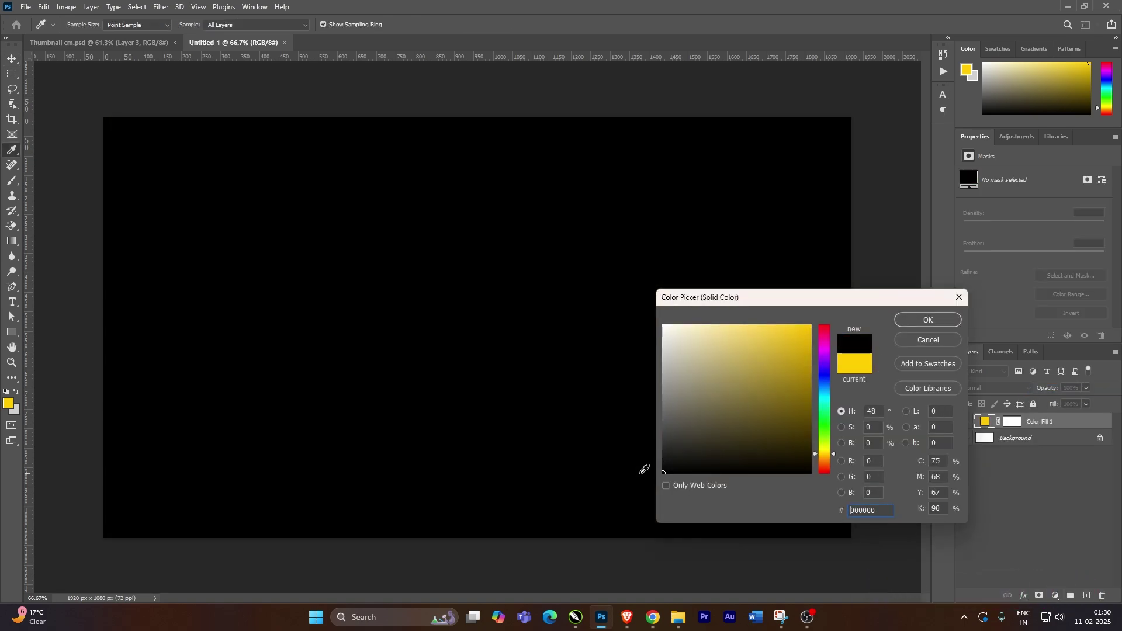
{"action": "left_click", "coordinate": [928, 321]}
Place the India Gate crowd image from the Political Thumbnail folder, scaled to about 149% to fill the canvas, and shift it slightly upward
{"action": "mouse_move", "coordinate": [682, 627]}
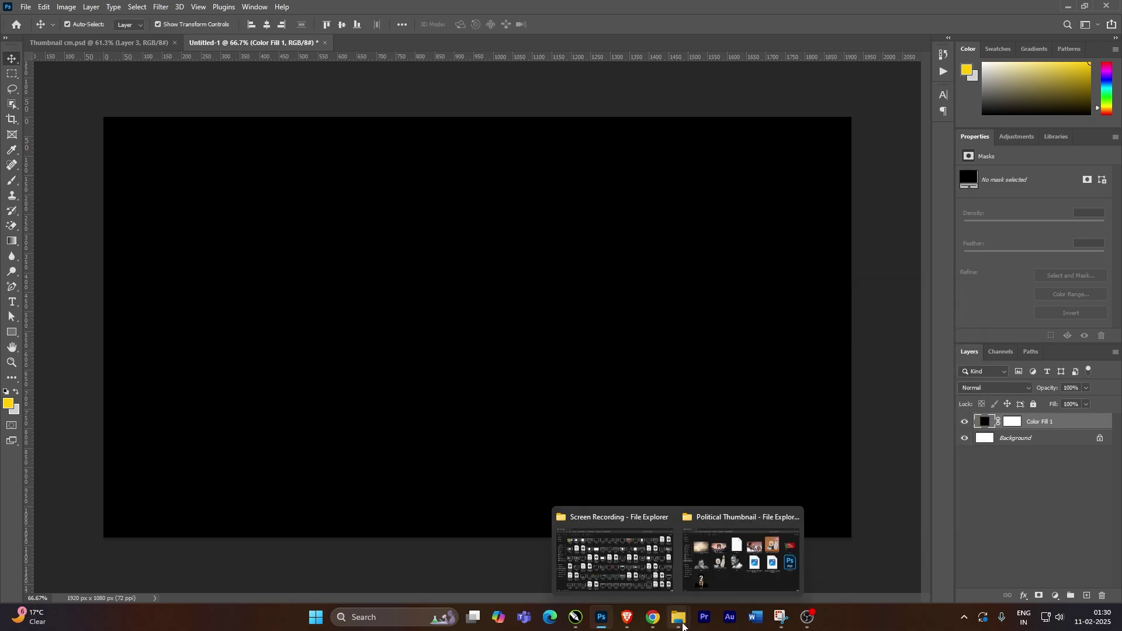
{"action": "left_click", "coordinate": [741, 558]}
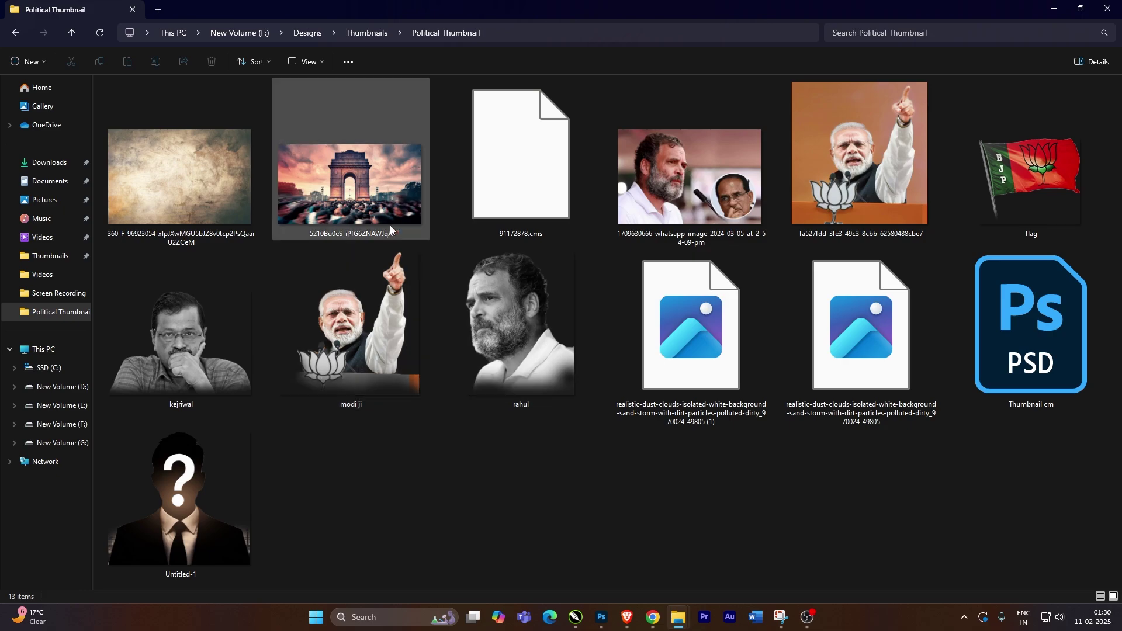
{"action": "left_click_drag", "start_coordinate": [380, 210], "coordinate": [548, 468]}
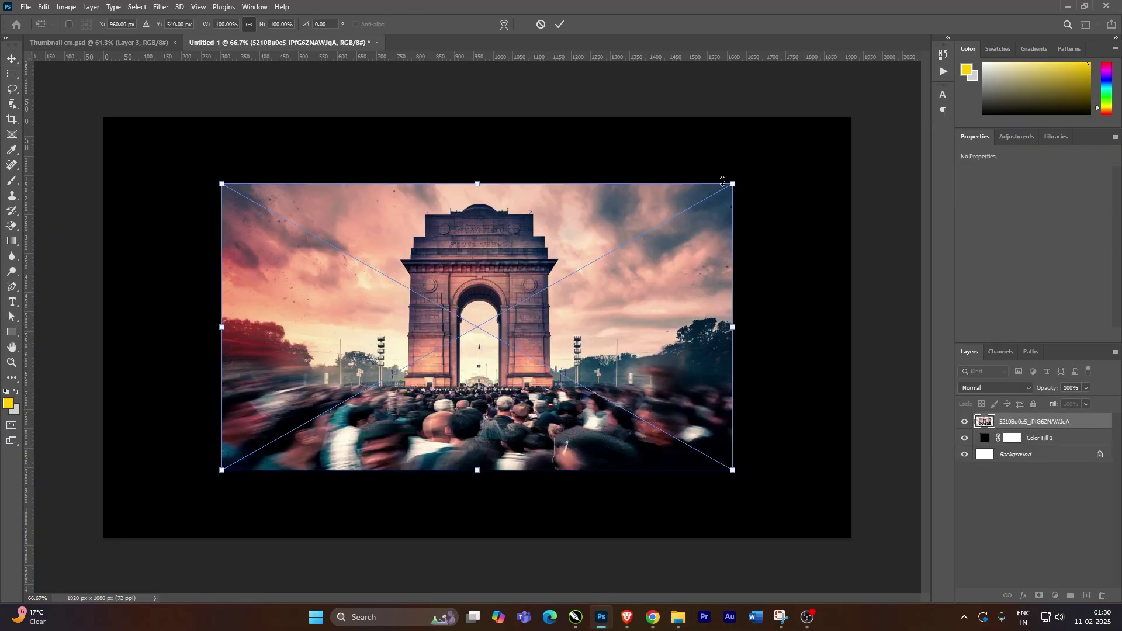
{"action": "left_click_drag", "start_coordinate": [738, 181], "coordinate": [857, 115]}
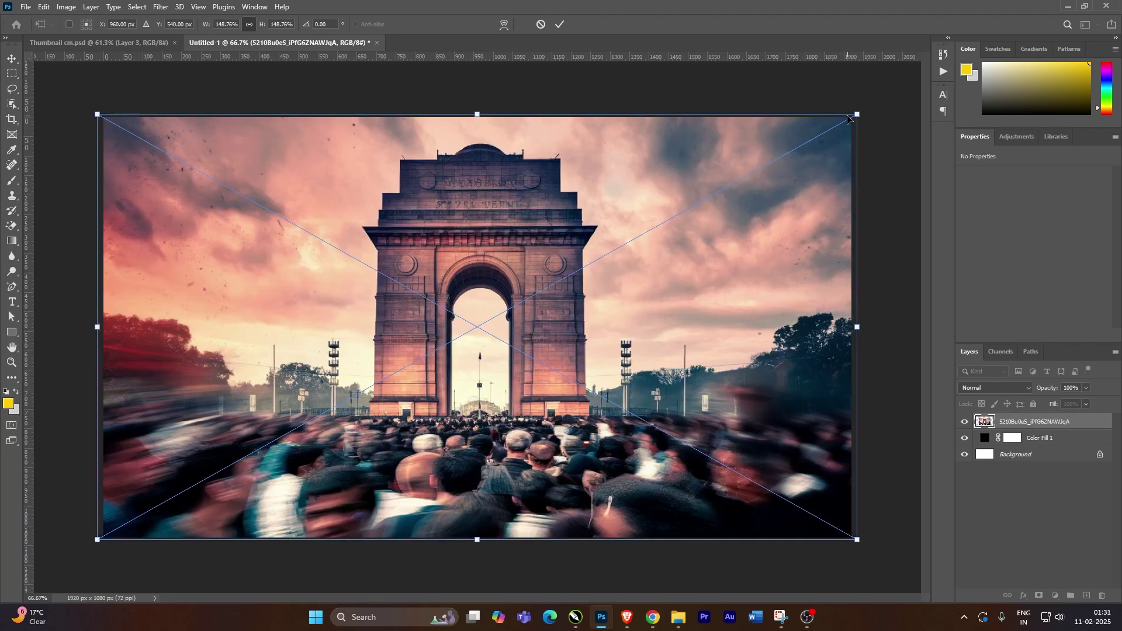
{"action": "key", "text": "Return"}
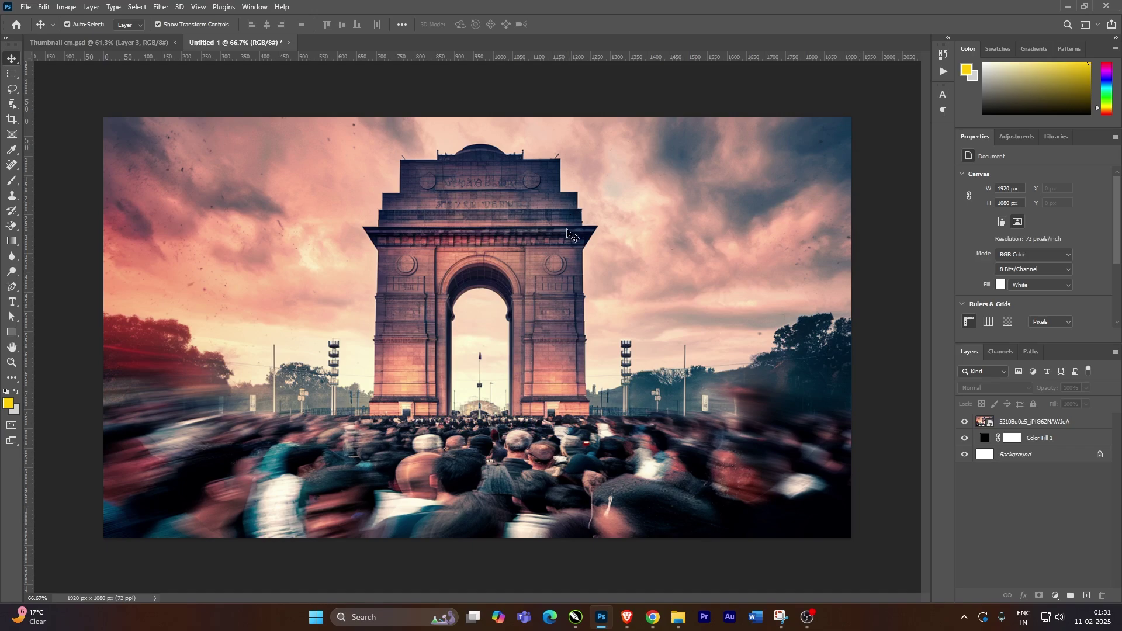
{"action": "left_click_drag", "start_coordinate": [567, 230], "coordinate": [570, 222]}
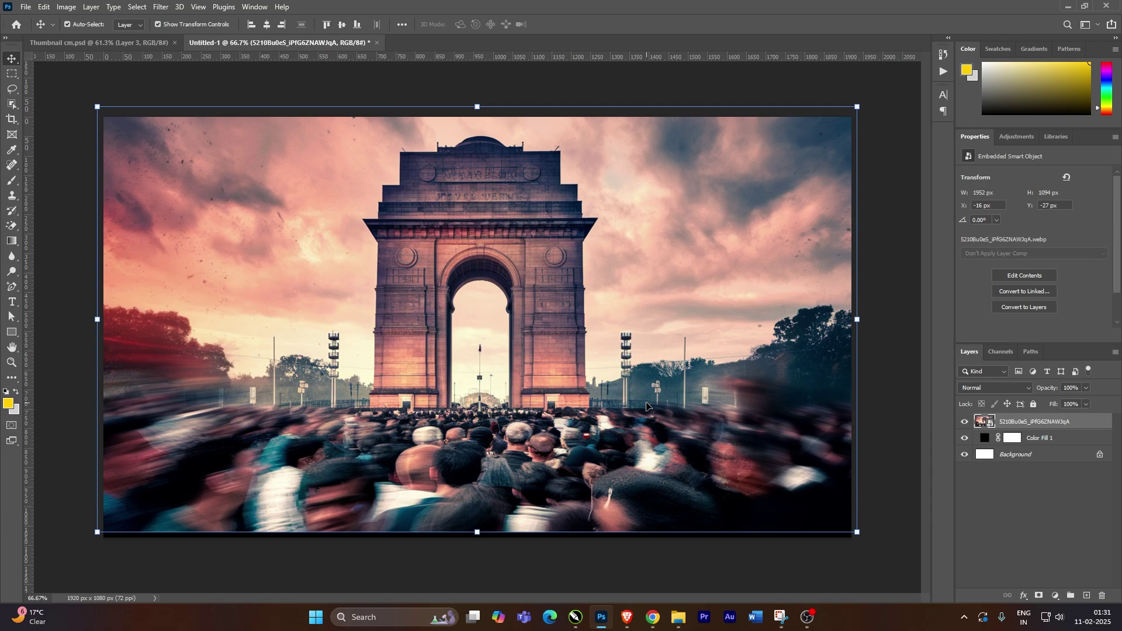
Add a layer mask to the India Gate image and paint it with a soft black brush to fade the lower crowd into black
{"action": "left_click", "coordinate": [1039, 596]}
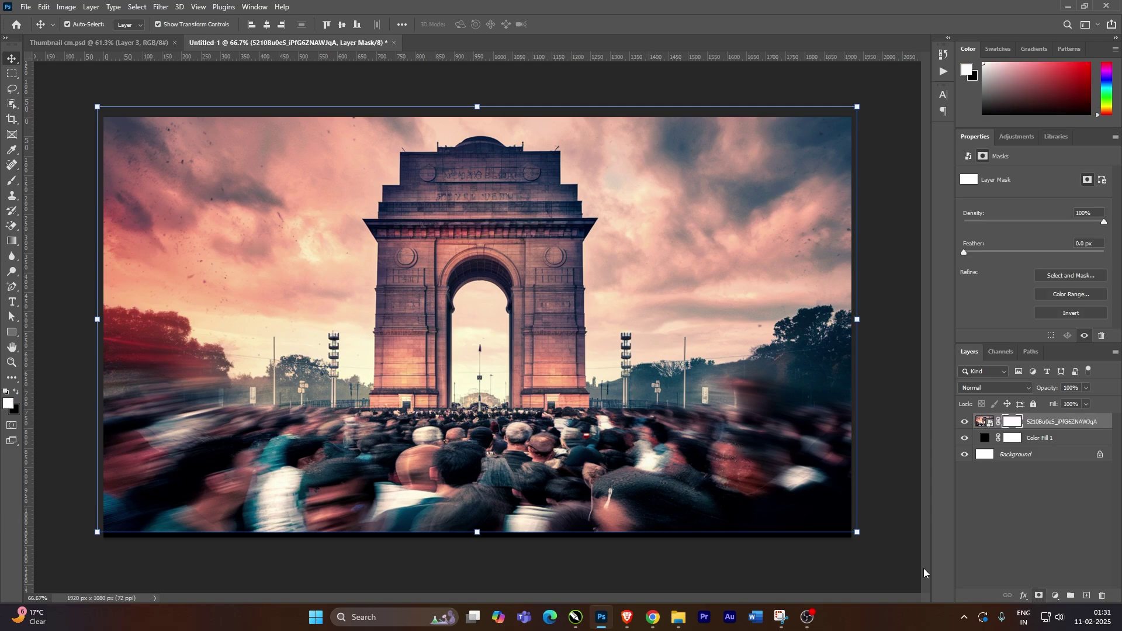
{"action": "left_click", "coordinate": [12, 180]}
{"action": "left_click_drag", "start_coordinate": [751, 476], "coordinate": [827, 501]}
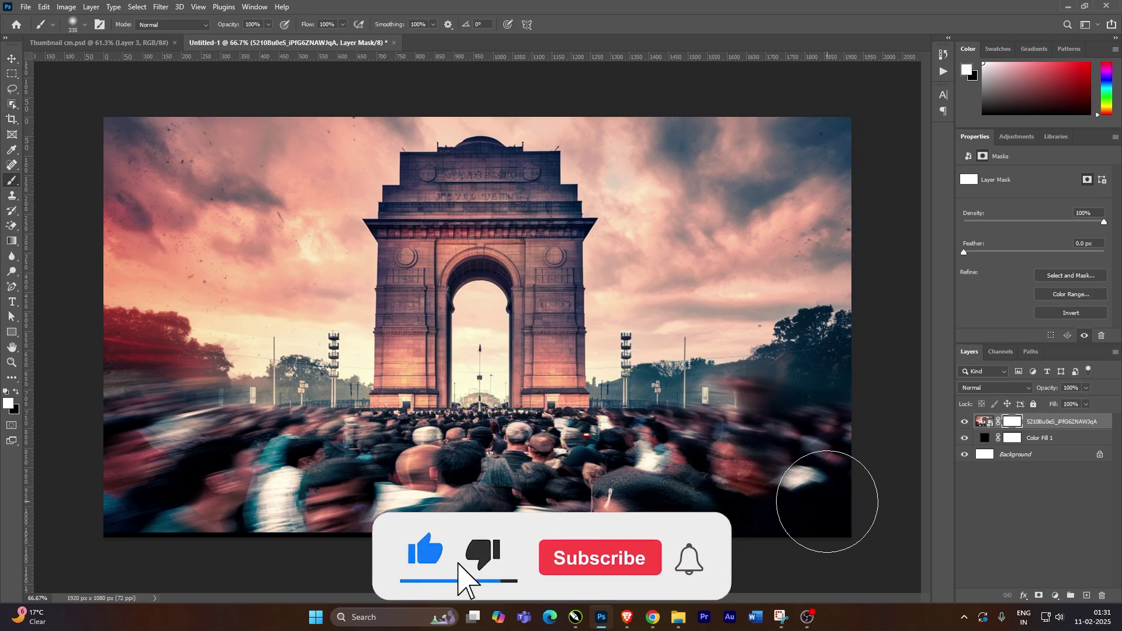
{"action": "left_click", "coordinate": [16, 391]}
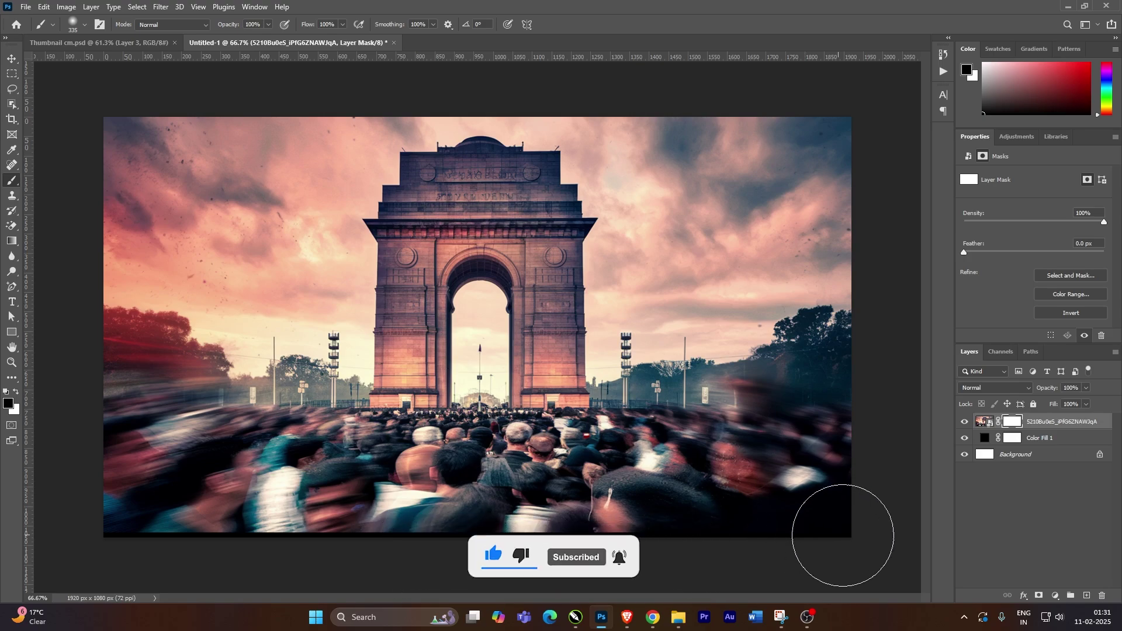
{"action": "mouse_move", "coordinate": [843, 536]}
{"action": "left_mouse_down"}
{"action": "mouse_move", "coordinate": [545, 524]}
{"action": "mouse_move", "coordinate": [220, 538]}
{"action": "mouse_move", "coordinate": [180, 521]}
{"action": "mouse_move", "coordinate": [342, 523]}
{"action": "mouse_move", "coordinate": [418, 509]}
{"action": "mouse_move", "coordinate": [356, 531]}
{"action": "mouse_move", "coordinate": [56, 534]}
{"action": "mouse_move", "coordinate": [689, 534]}
{"action": "mouse_move", "coordinate": [808, 514]}
{"action": "mouse_move", "coordinate": [565, 524]}
{"action": "mouse_move", "coordinate": [513, 506]}
{"action": "mouse_move", "coordinate": [406, 524]}
{"action": "mouse_move", "coordinate": [138, 496]}
{"action": "mouse_move", "coordinate": [807, 501]}
{"action": "mouse_move", "coordinate": [606, 510]}
{"action": "mouse_move", "coordinate": [280, 496]}
{"action": "left_mouse_up"}
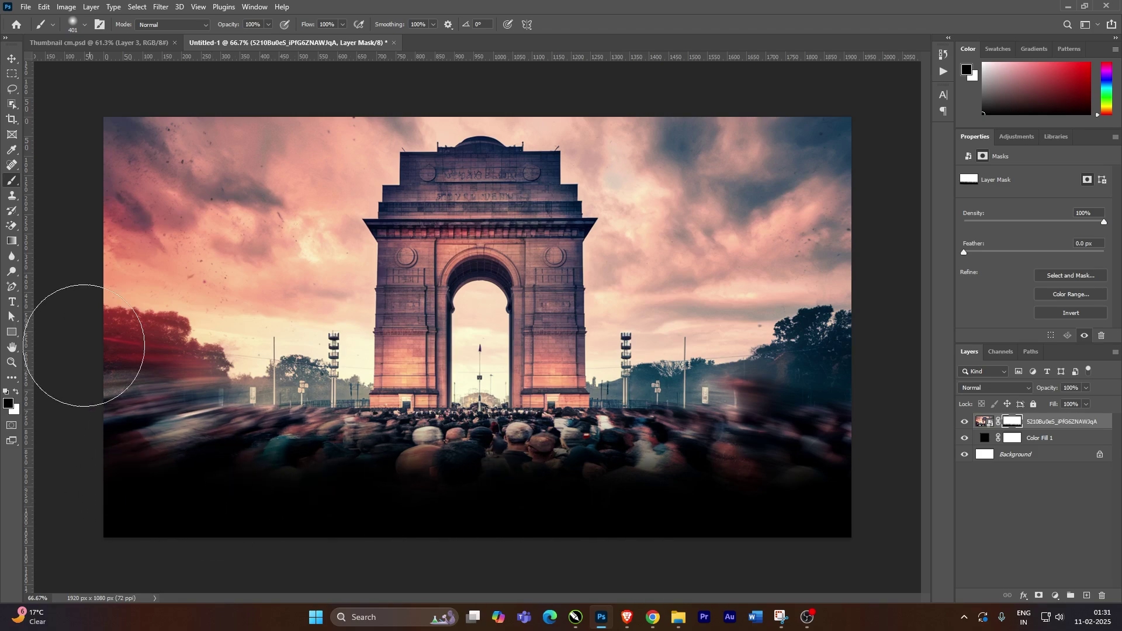
Move the masked India Gate image slightly further up on the canvas and deselect it
{"action": "left_click", "coordinate": [12, 74]}
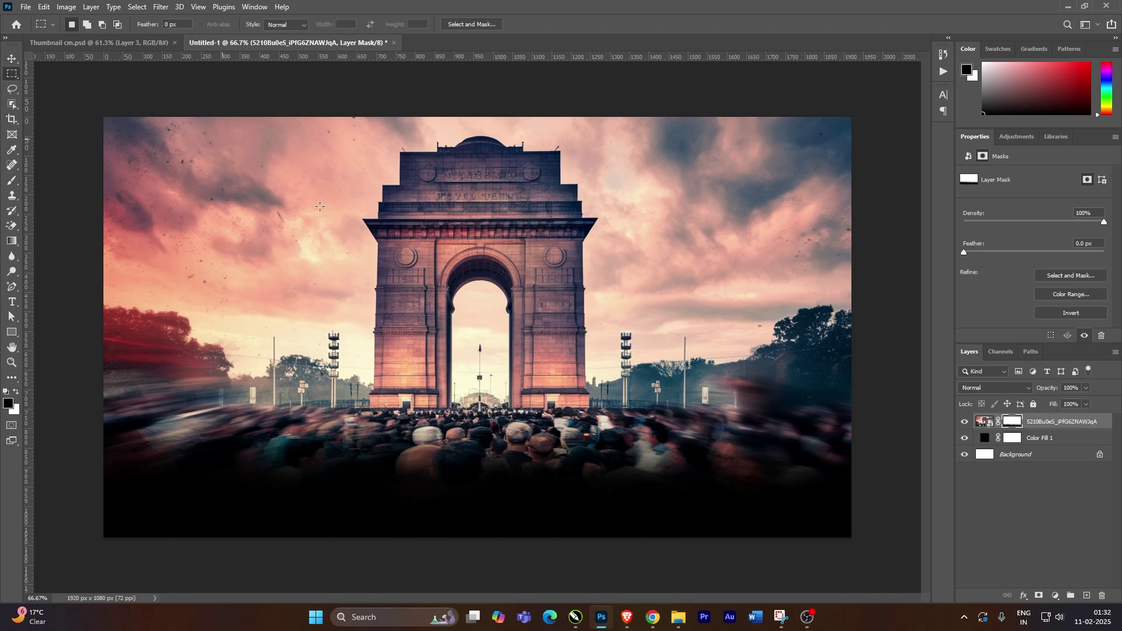
{"action": "left_click", "coordinate": [12, 59]}
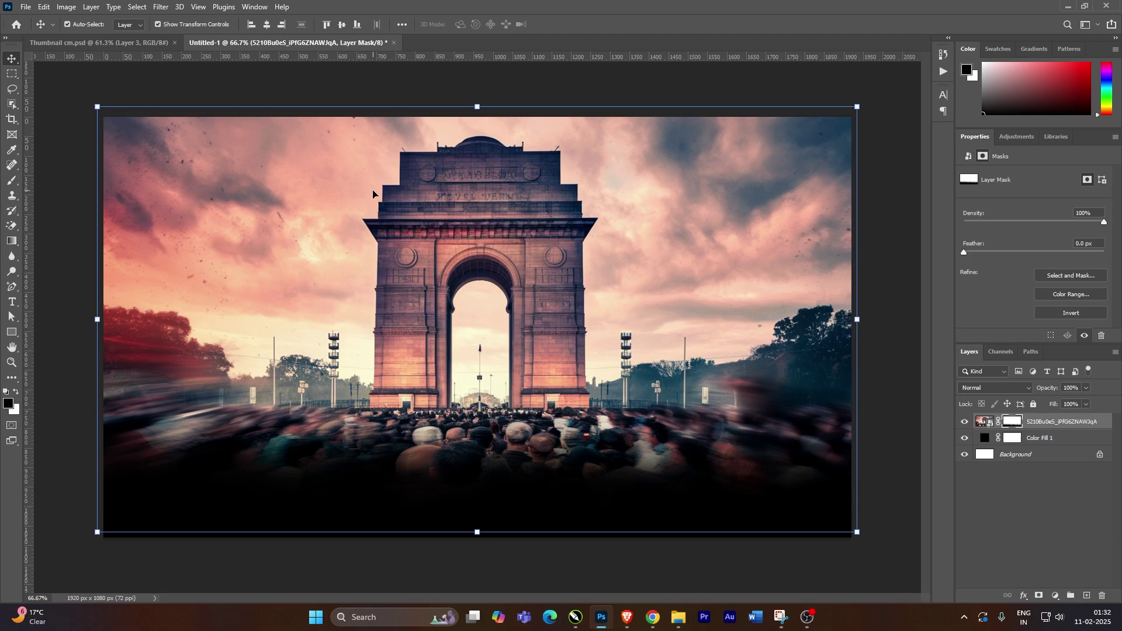
{"action": "left_click_drag", "start_coordinate": [485, 226], "coordinate": [486, 219]}
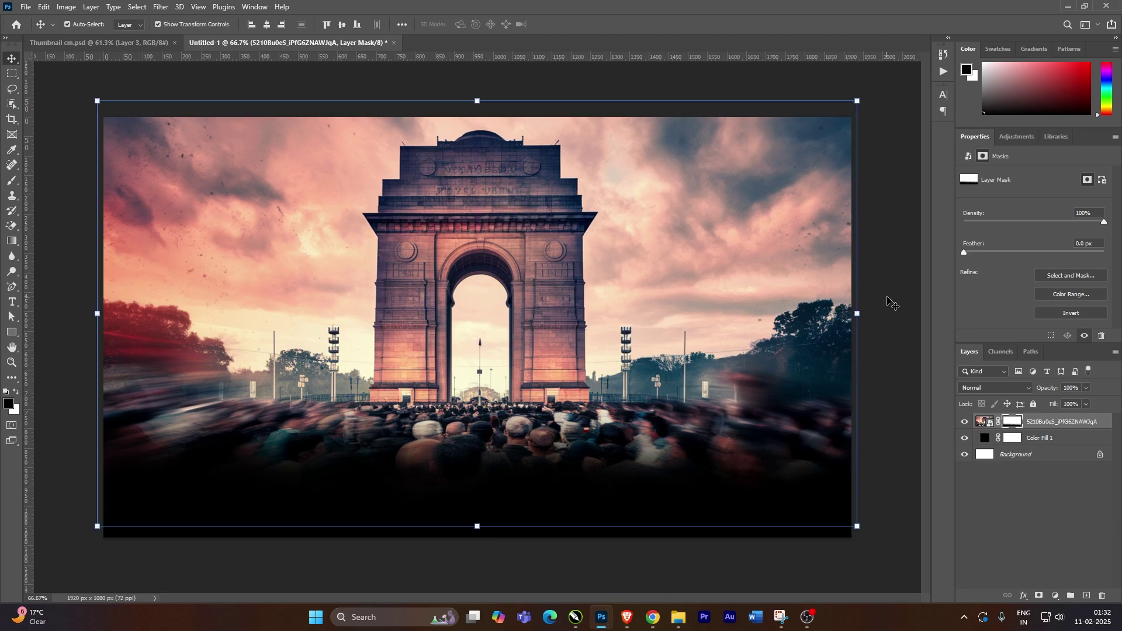
{"action": "left_click", "coordinate": [885, 253]}
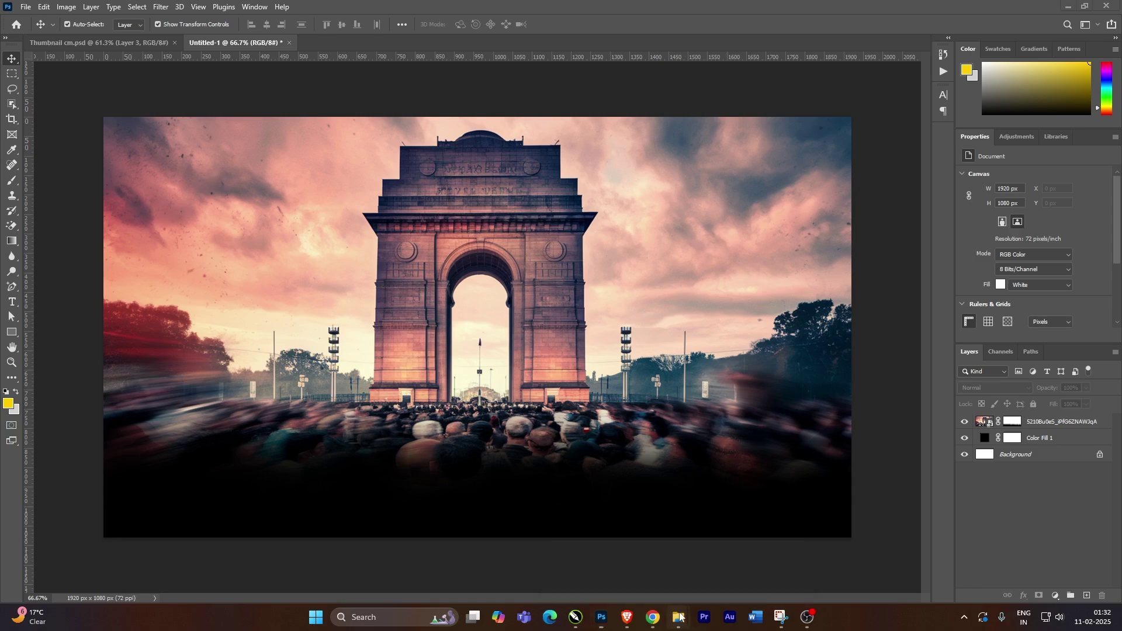
Preview the Untitled-1 question-mark silhouette and place it centred in front of India Gate, scaled to about 103%
{"action": "mouse_move", "coordinate": [678, 617]}
{"action": "left_click", "coordinate": [722, 566]}
{"action": "left_click", "coordinate": [173, 512]}
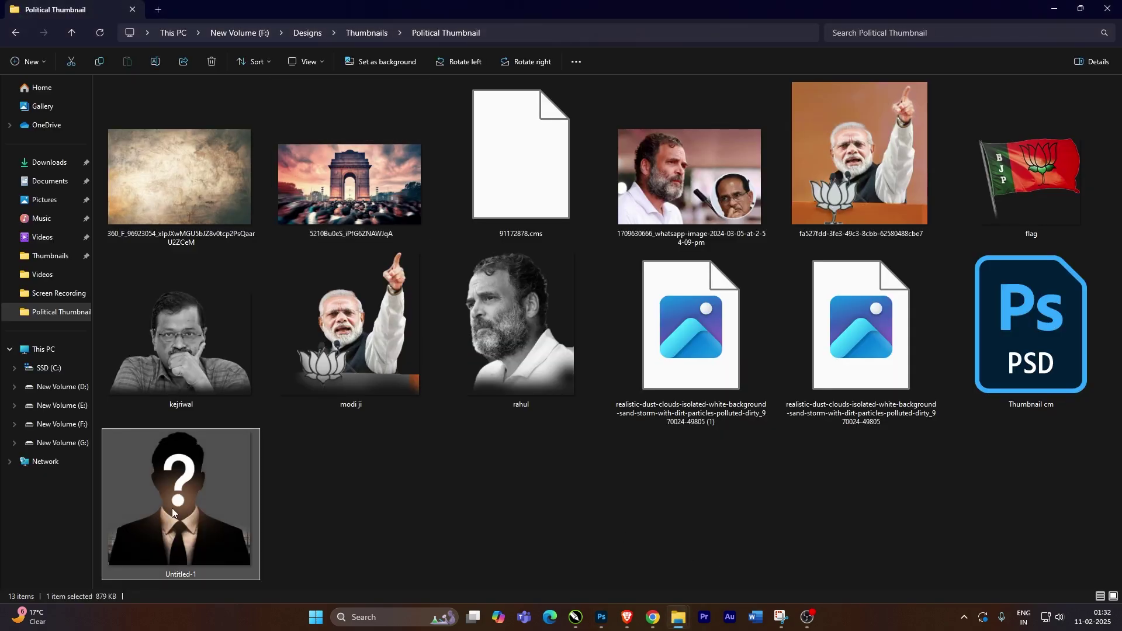
{"action": "double_click", "coordinate": [180, 503]}
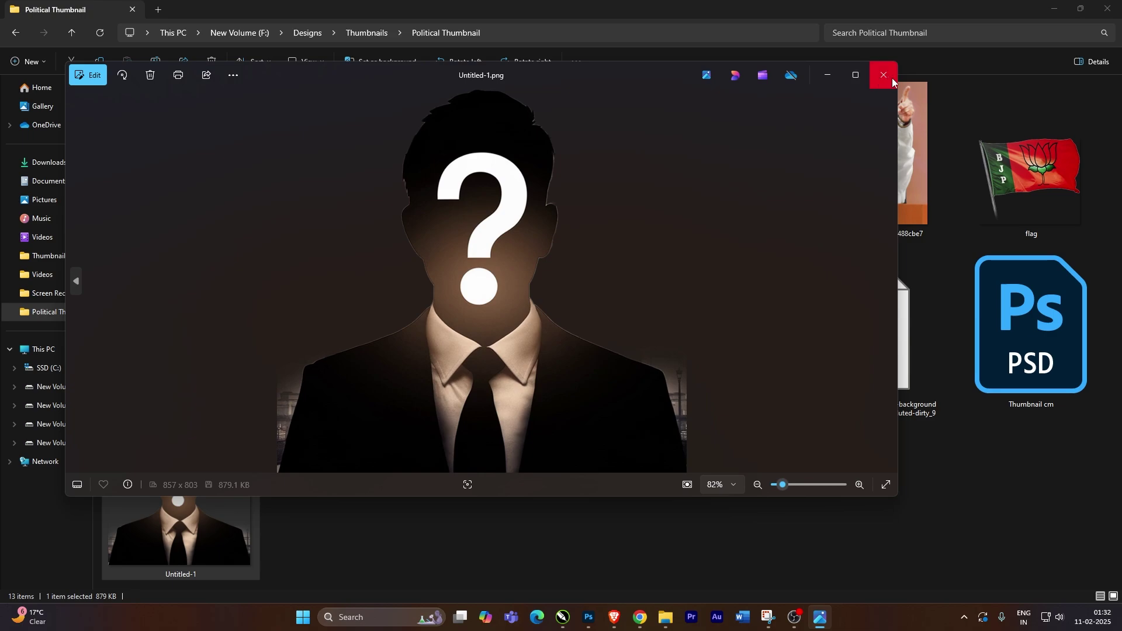
{"action": "left_click", "coordinate": [892, 78]}
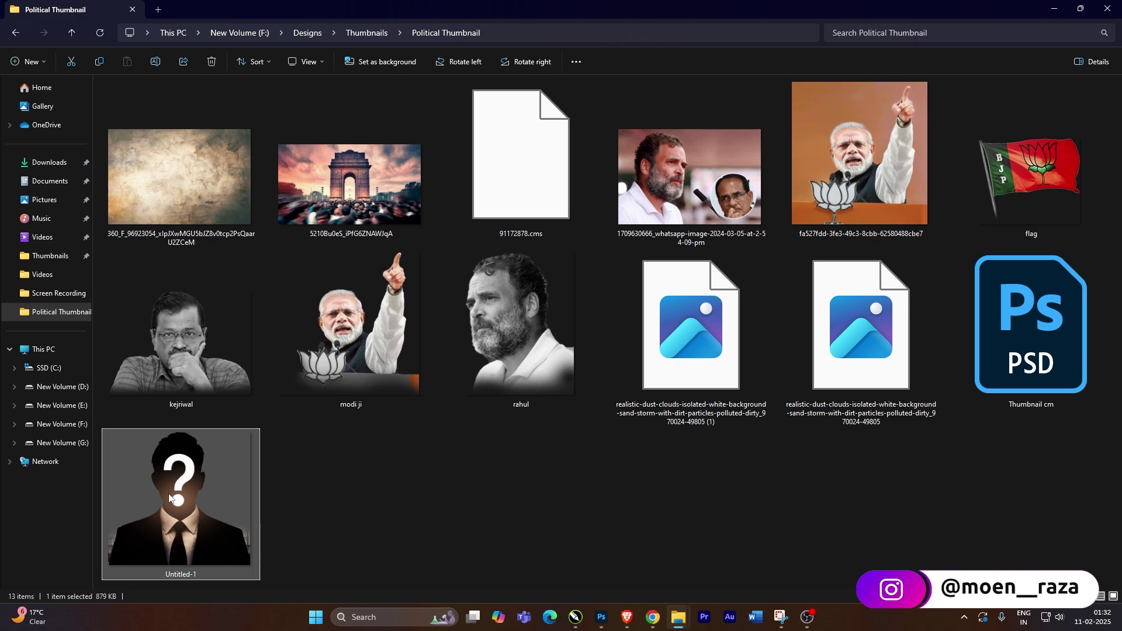
{"action": "left_click_drag", "start_coordinate": [169, 498], "coordinate": [517, 466]}
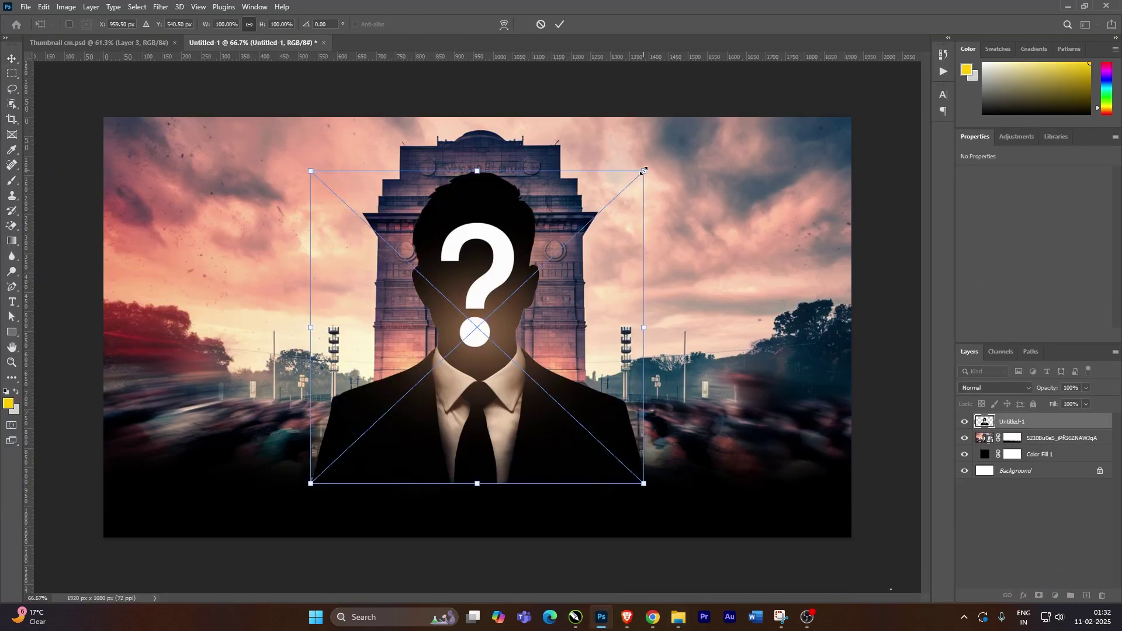
{"action": "left_click_drag", "start_coordinate": [643, 171], "coordinate": [648, 168]}
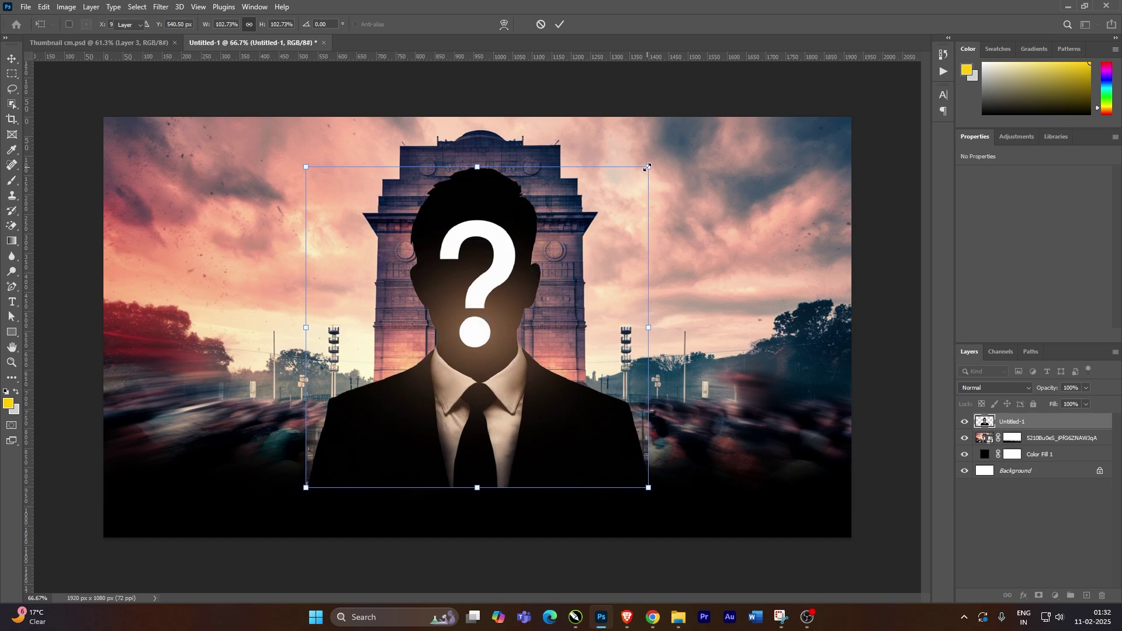
{"action": "key", "text": "Return"}
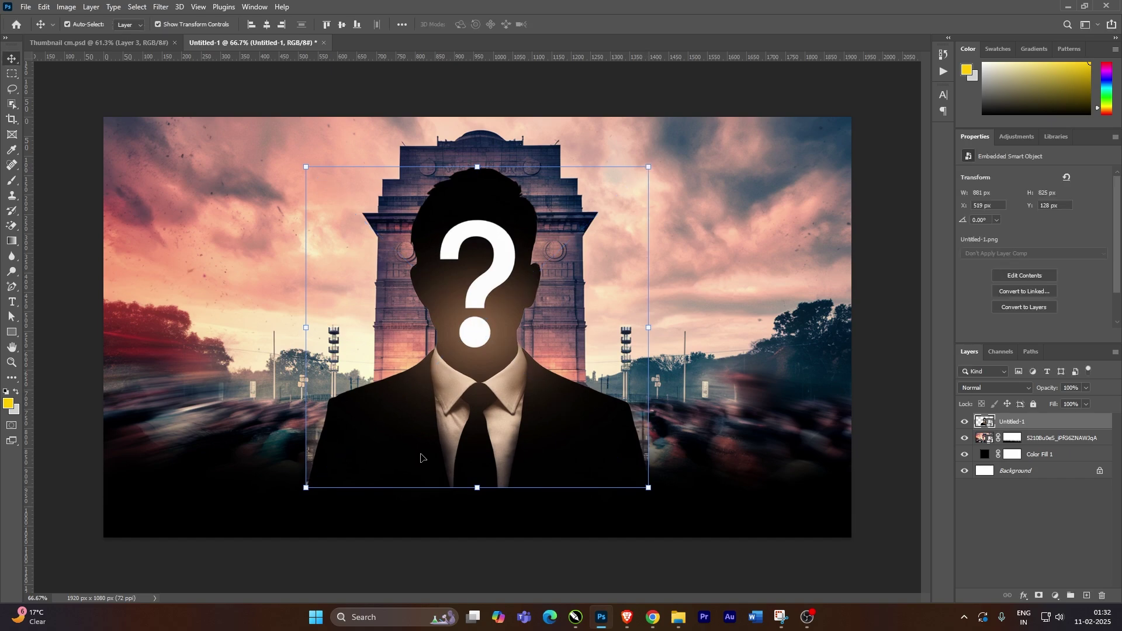
Add a layer mask to the silhouette layer and paint with a soft black brush over its hard lower edge beside the shoulder
{"action": "left_click", "coordinate": [1039, 596]}
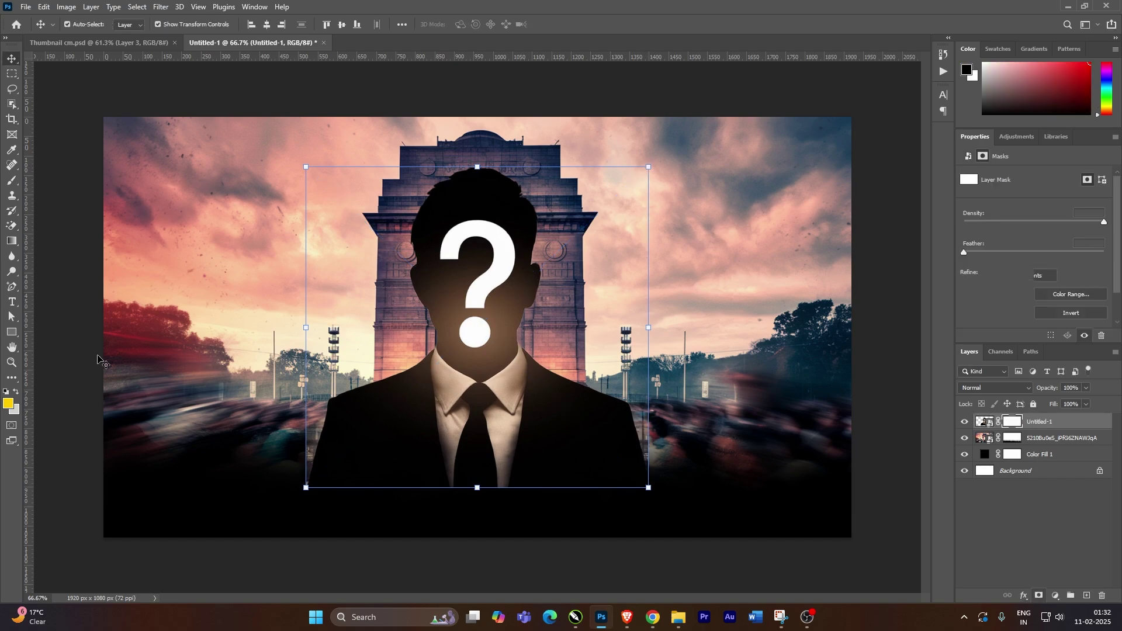
{"action": "left_click", "coordinate": [13, 181]}
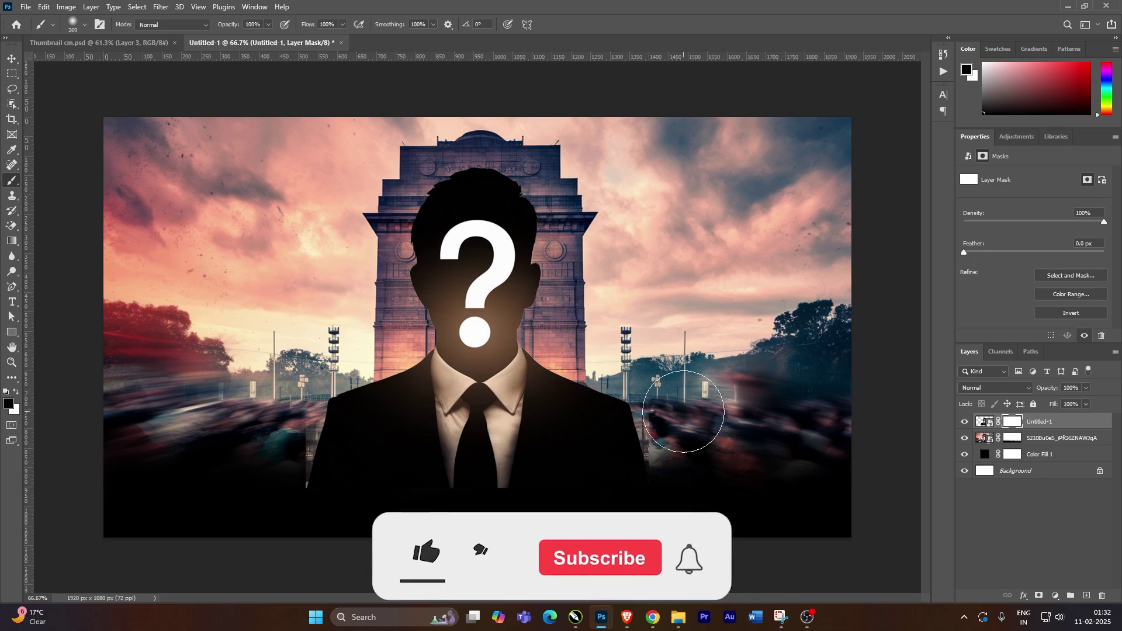
{"action": "mouse_move", "coordinate": [709, 459]}
{"action": "left_mouse_down"}
{"action": "mouse_move", "coordinate": [656, 451]}
{"action": "mouse_move", "coordinate": [659, 468]}
{"action": "left_mouse_up"}
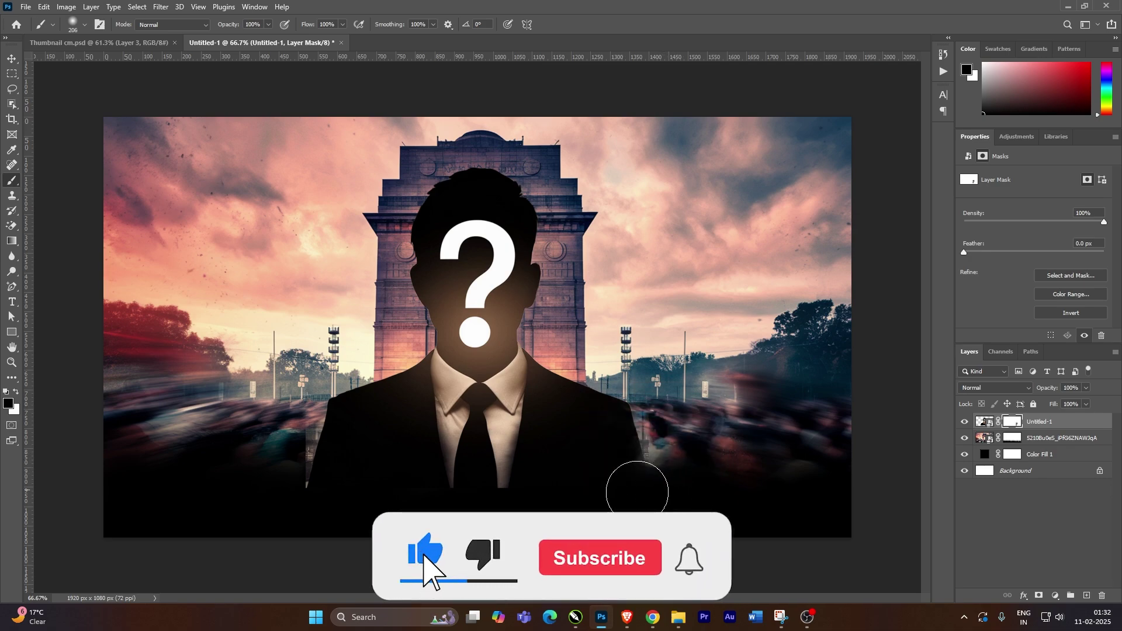
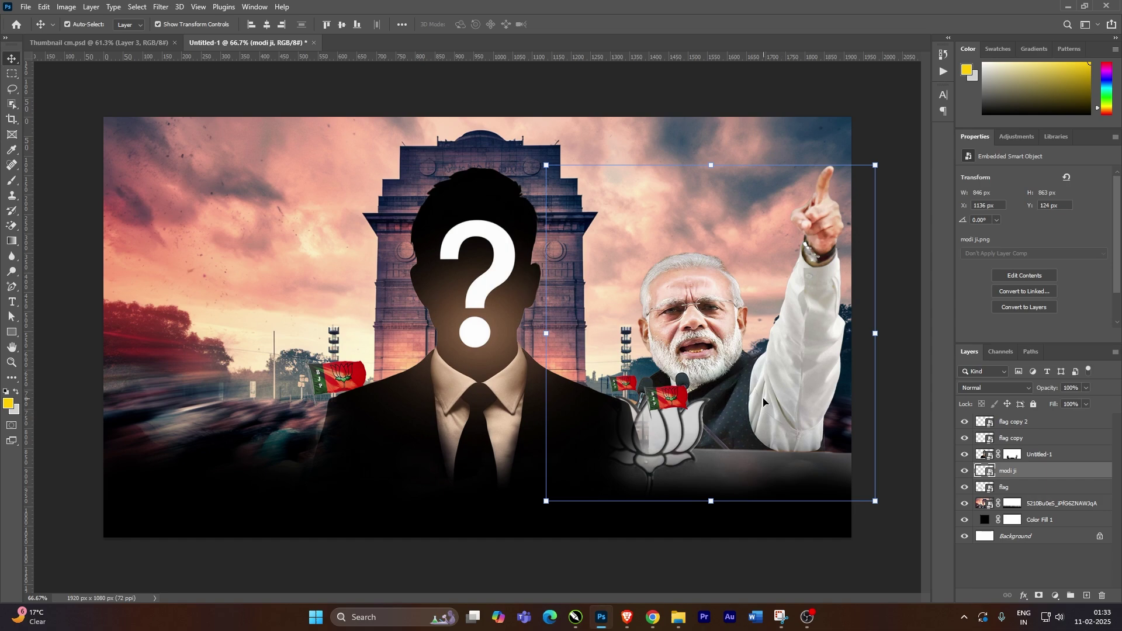
Move the flag copy and flag copy 2 layers beneath the flag layer so they sit behind the silhouette and the pointing politician
{"action": "left_click_drag", "start_coordinate": [763, 402], "coordinate": [773, 398]}
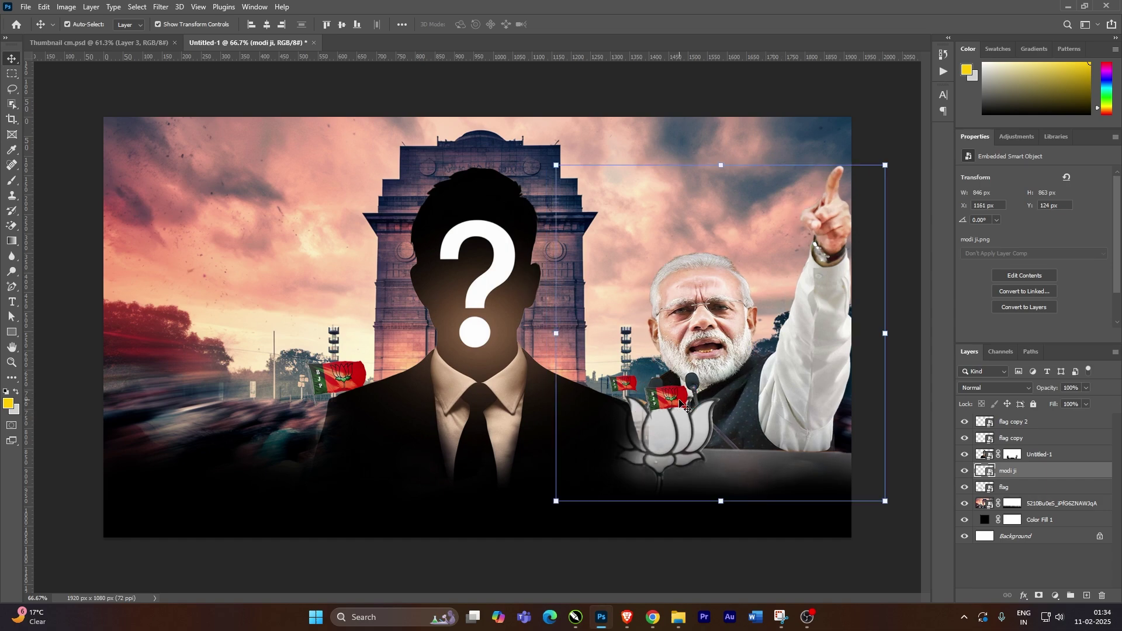
{"action": "key", "text": "ctrl+z"}
{"action": "left_click", "coordinate": [685, 405]}
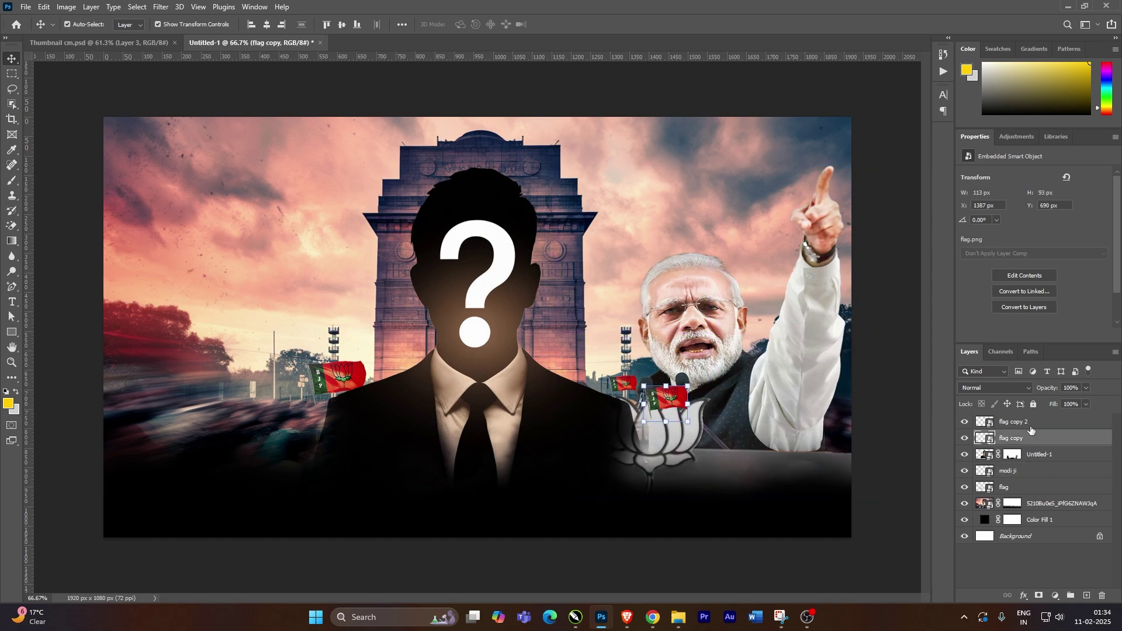
{"action": "left_click", "coordinate": [1031, 426], "text": "shift"}
{"action": "left_click_drag", "start_coordinate": [1011, 427], "coordinate": [1004, 498]}
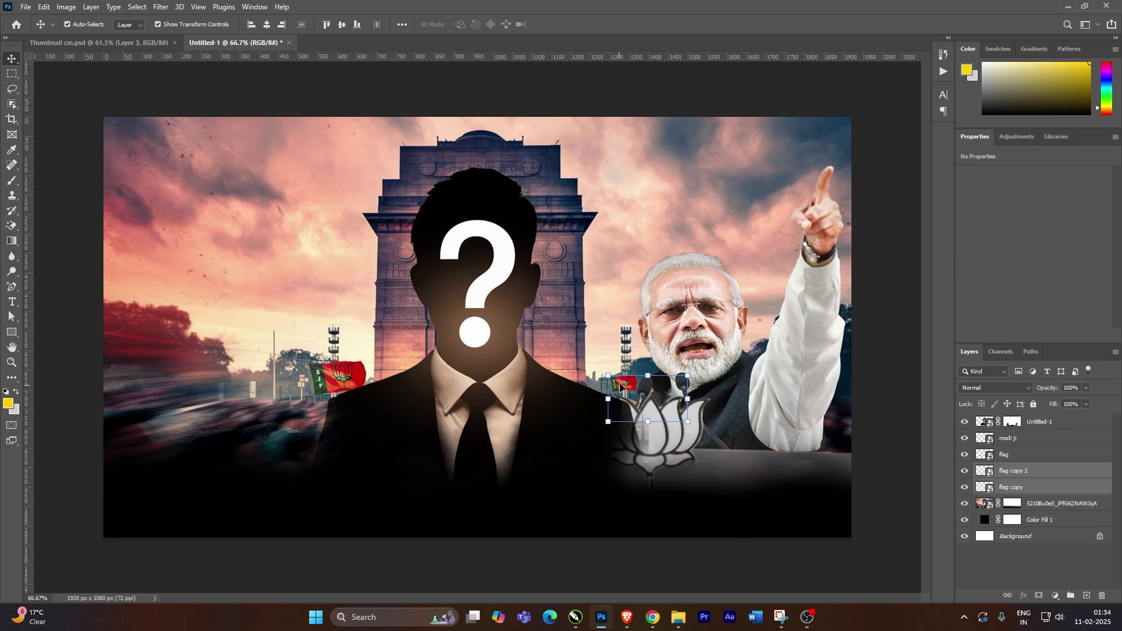
{"action": "left_click", "coordinate": [666, 569]}
{"action": "key", "text": "ctrl+minus"}
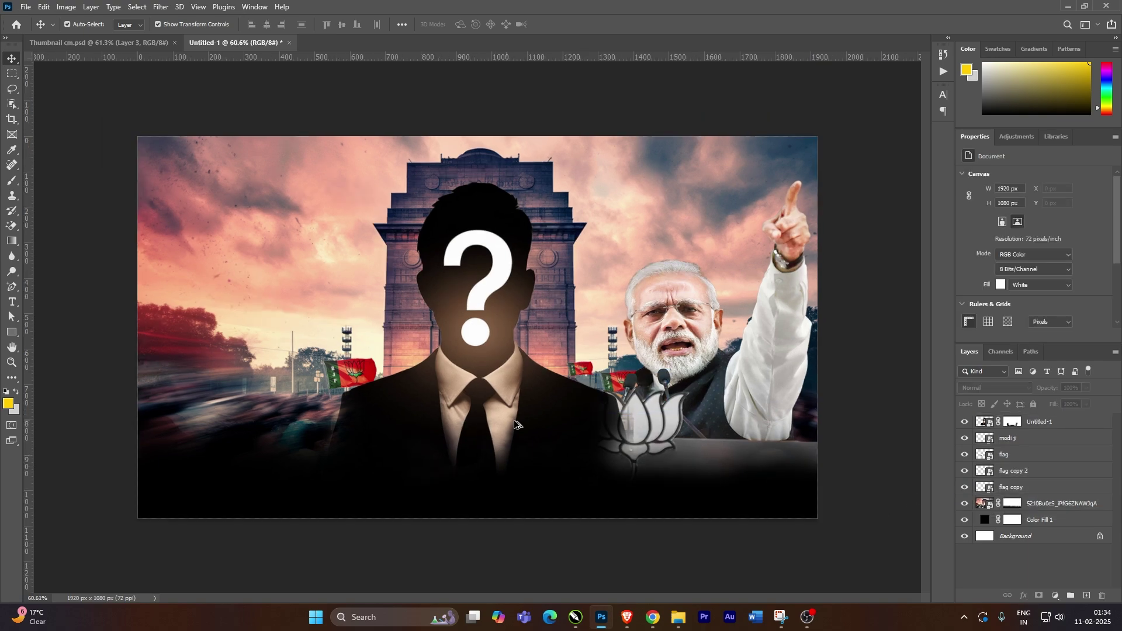
{"action": "key", "text": "ctrl+plus"}
Place the kejriwal image from the Political Thumbnail folder beside the silhouette, against the canvas's left edge at 100% scale
{"action": "mouse_move", "coordinate": [672, 618]}
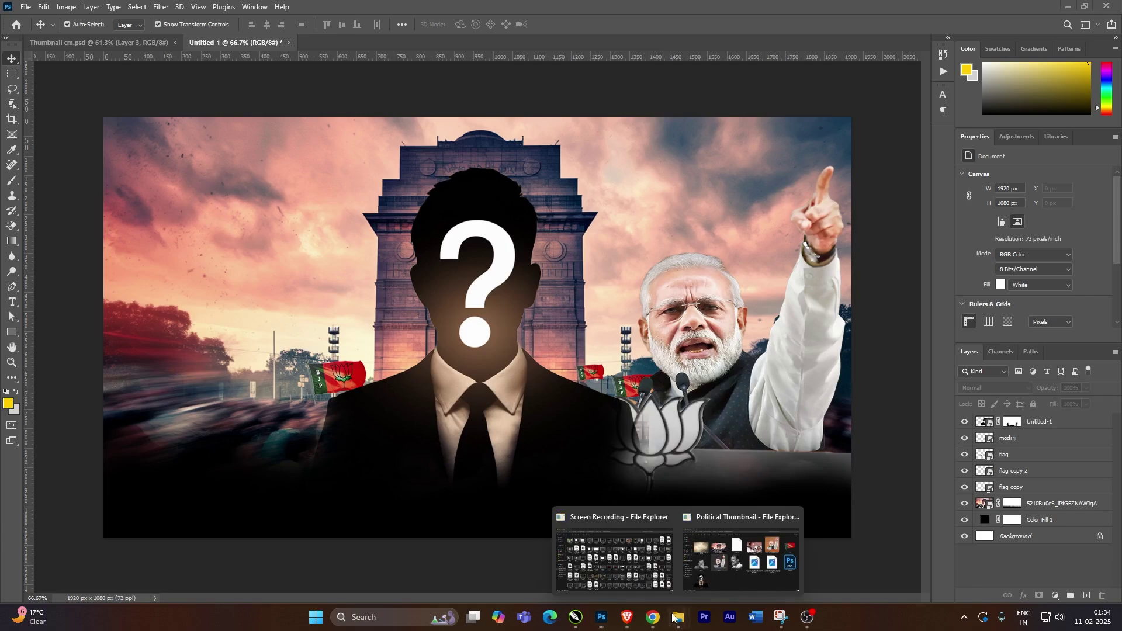
{"action": "left_click", "coordinate": [711, 558]}
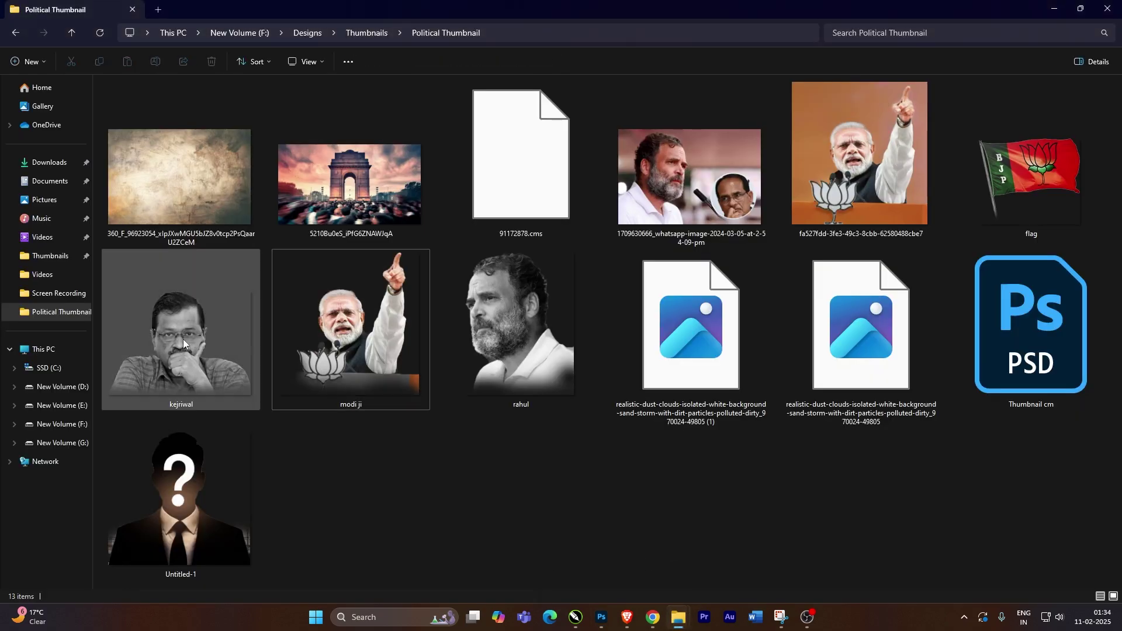
{"action": "left_click_drag", "start_coordinate": [180, 351], "coordinate": [301, 423]}
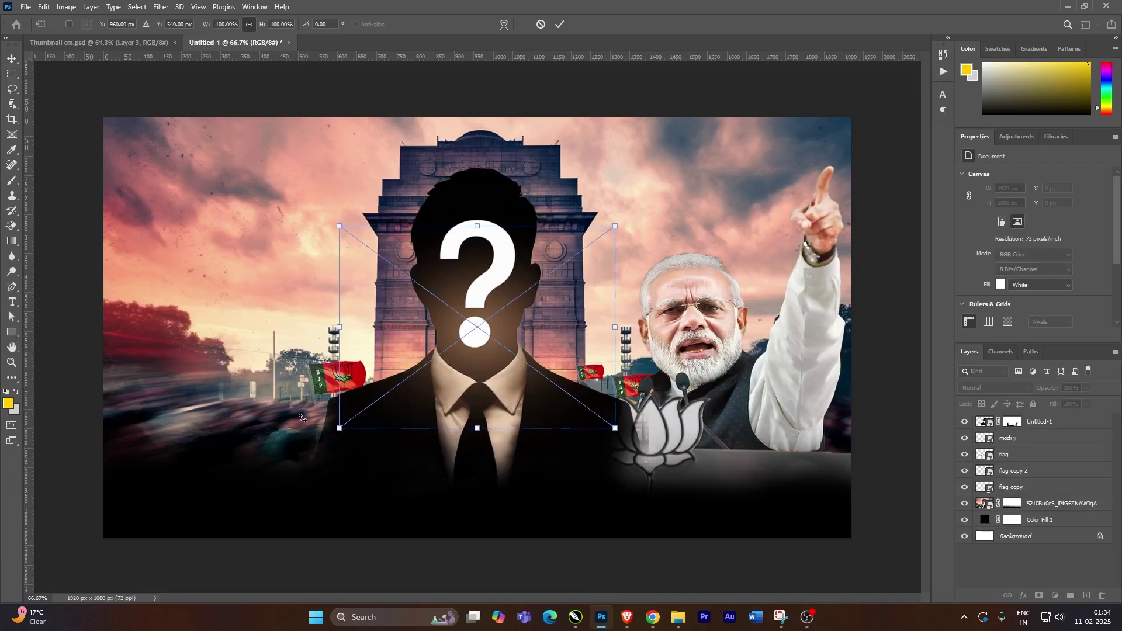
{"action": "left_click_drag", "start_coordinate": [510, 376], "coordinate": [276, 419]}
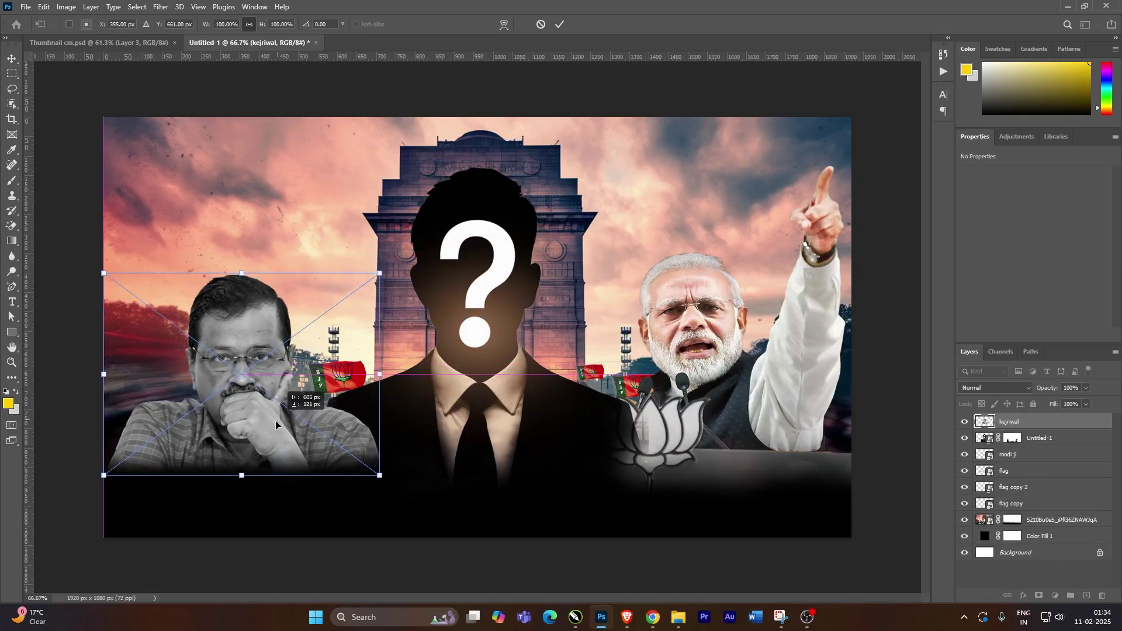
{"action": "key", "text": "Return"}
Scale the kejriwal image to 672 x 492 px, order its layer between modi ji and flag, and shift it right to X 39 px
{"action": "left_click_drag", "start_coordinate": [1004, 425], "coordinate": [1014, 511]}
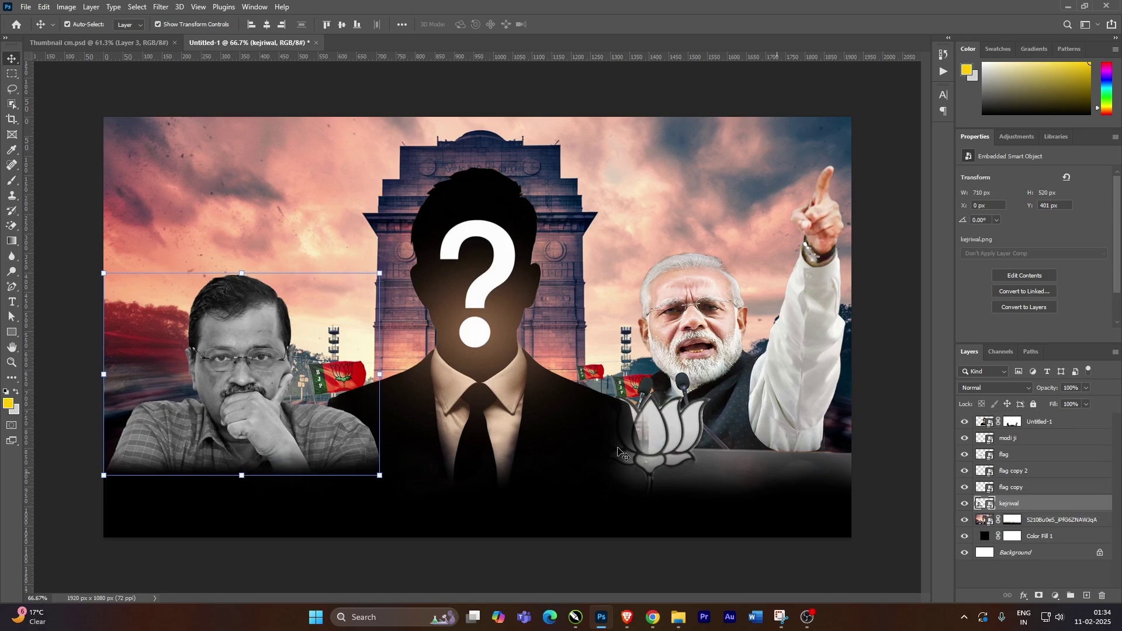
{"action": "left_click_drag", "start_coordinate": [380, 274], "coordinate": [372, 277]}
{"action": "key", "text": "Return"}
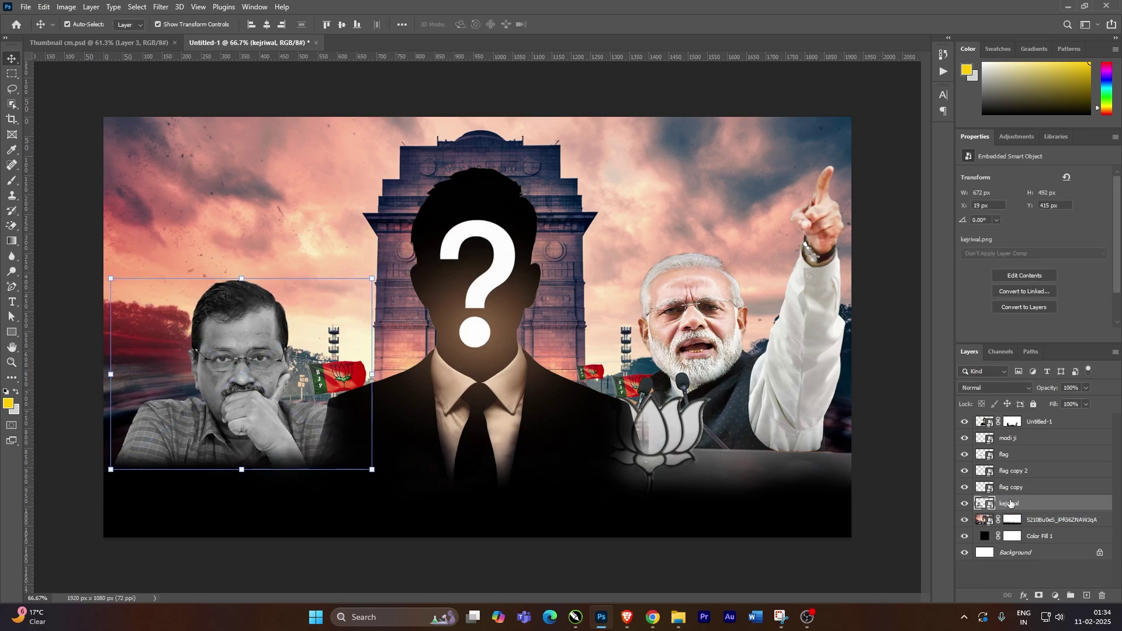
{"action": "left_click_drag", "start_coordinate": [1010, 504], "coordinate": [1020, 446]}
{"action": "key", "text": "shift+Right"}
{"action": "key", "text": "shift+Right"}
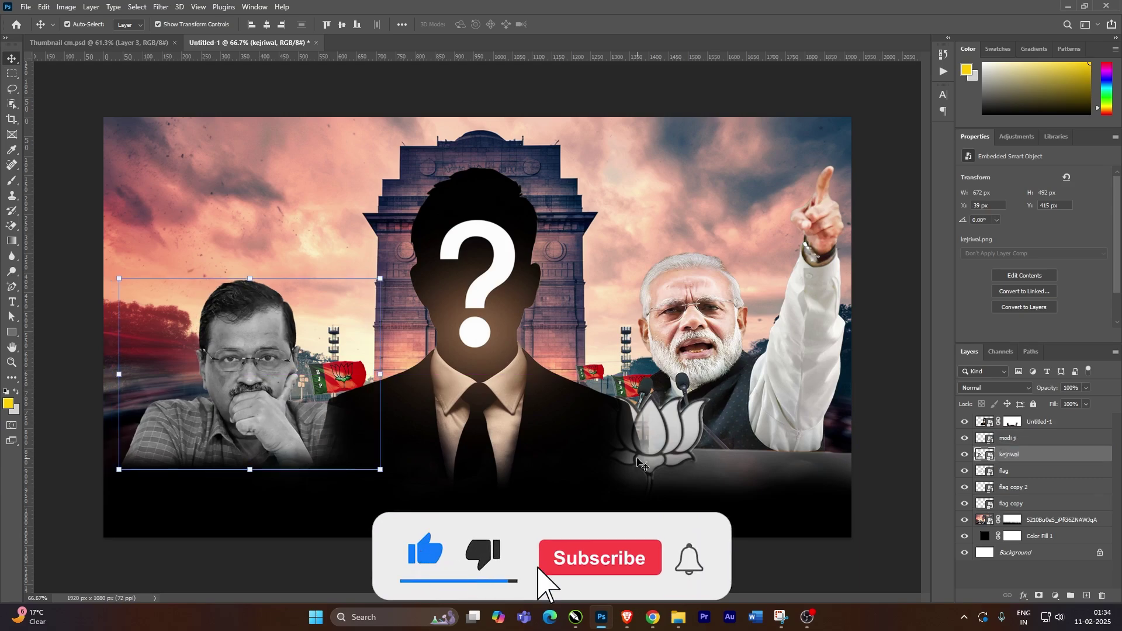
Place the rahul image from the Political Thumbnail folder at the canvas's left edge, beside the kejriwal figure
{"action": "mouse_move", "coordinate": [678, 617]}
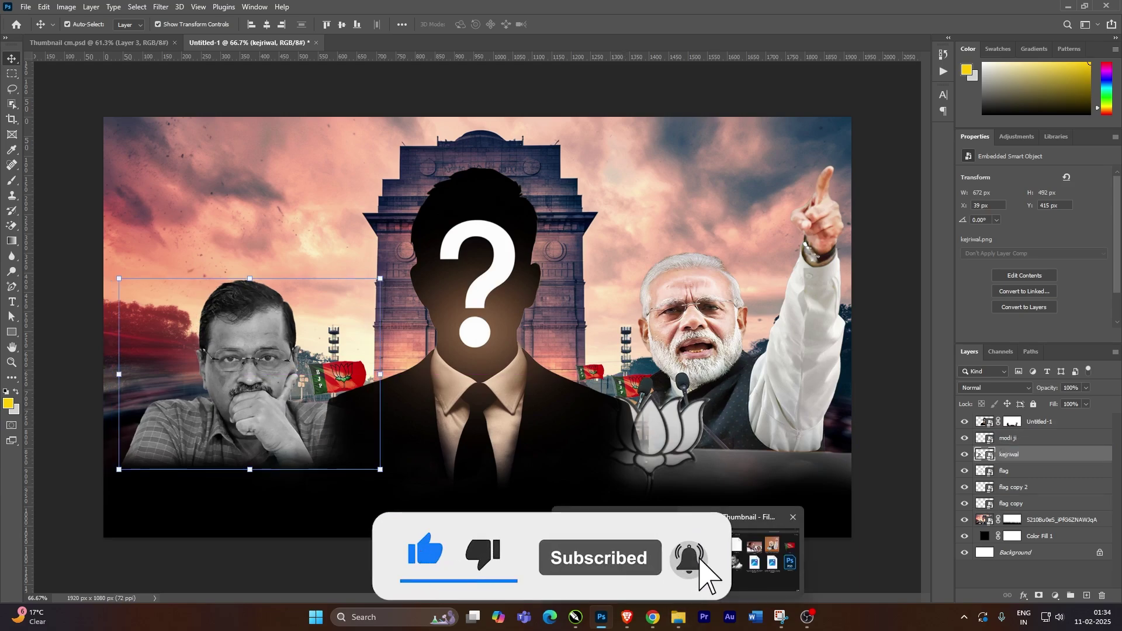
{"action": "left_click", "coordinate": [702, 561]}
{"action": "left_click_drag", "start_coordinate": [561, 386], "coordinate": [299, 416]}
{"action": "key", "text": "Return"}
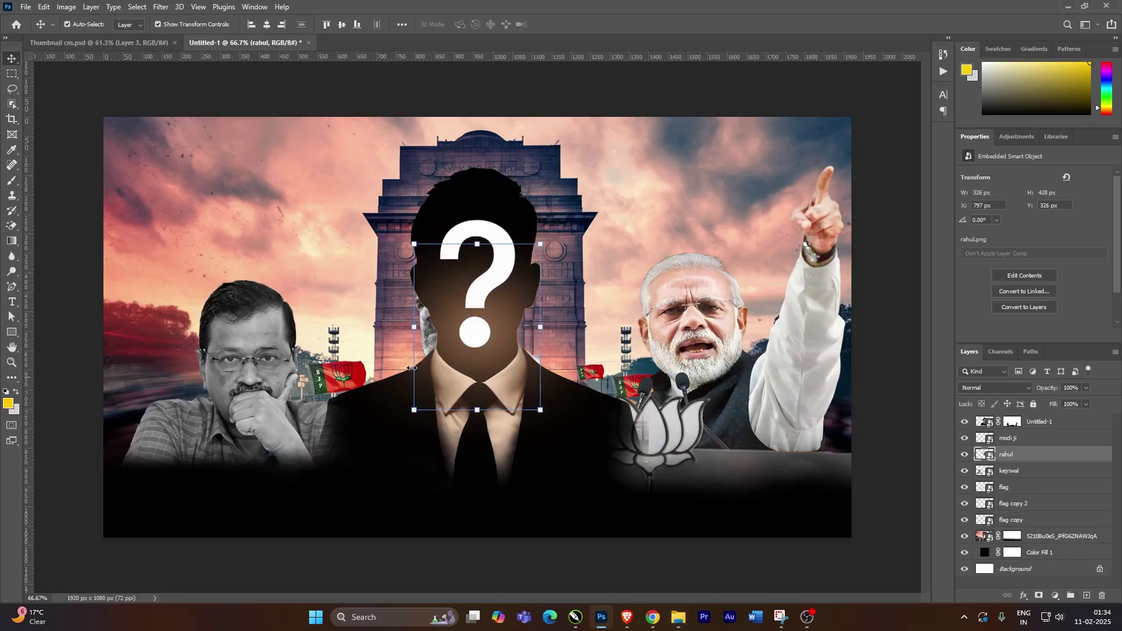
{"action": "left_click_drag", "start_coordinate": [421, 332], "coordinate": [107, 384]}
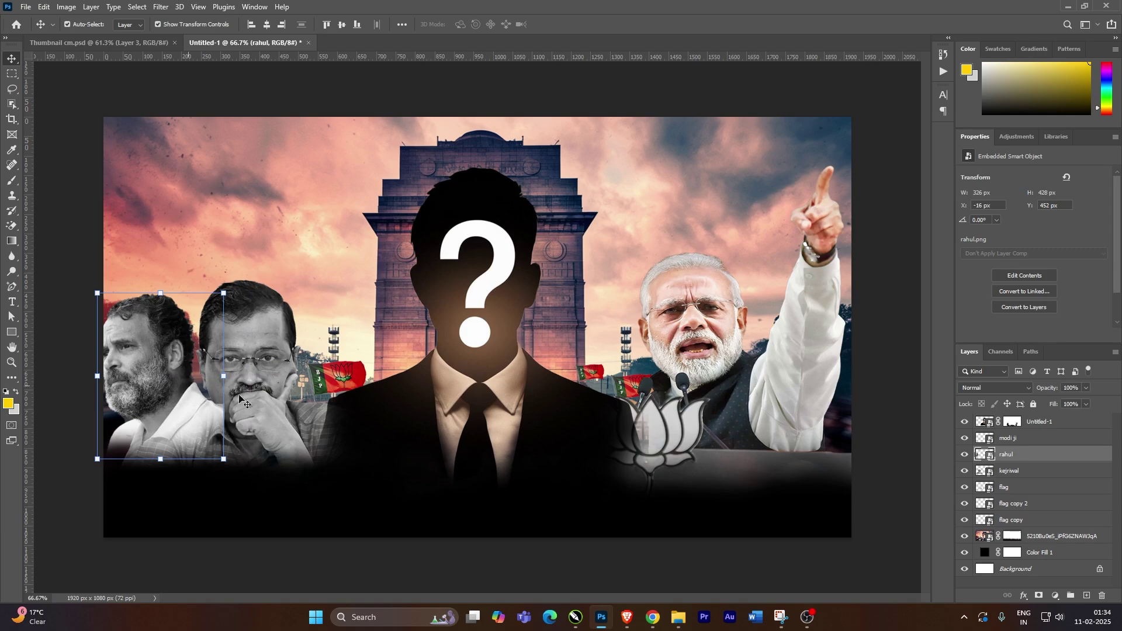
Move the rahul layer directly below the kejriwal layer and deselect it
{"action": "left_click_drag", "start_coordinate": [1006, 454], "coordinate": [1006, 479]}
{"action": "left_click", "coordinate": [1034, 583]}
{"action": "scroll", "coordinate": [581, 361], "scroll_direction": "down", "scroll_amount": 1}
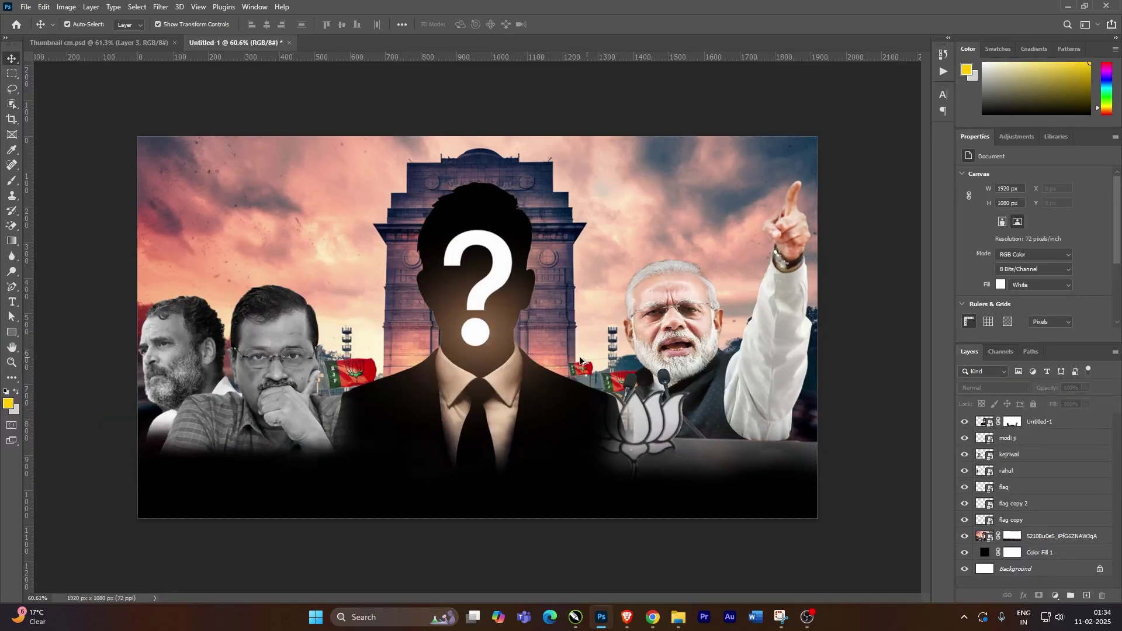
{"action": "scroll", "coordinate": [432, 366], "scroll_direction": "up", "scroll_amount": 1}
{"action": "scroll", "coordinate": [618, 383], "scroll_direction": "down", "scroll_amount": 1}
{"action": "mouse_move", "coordinate": [678, 617]}
{"action": "left_click", "coordinate": [722, 570]}
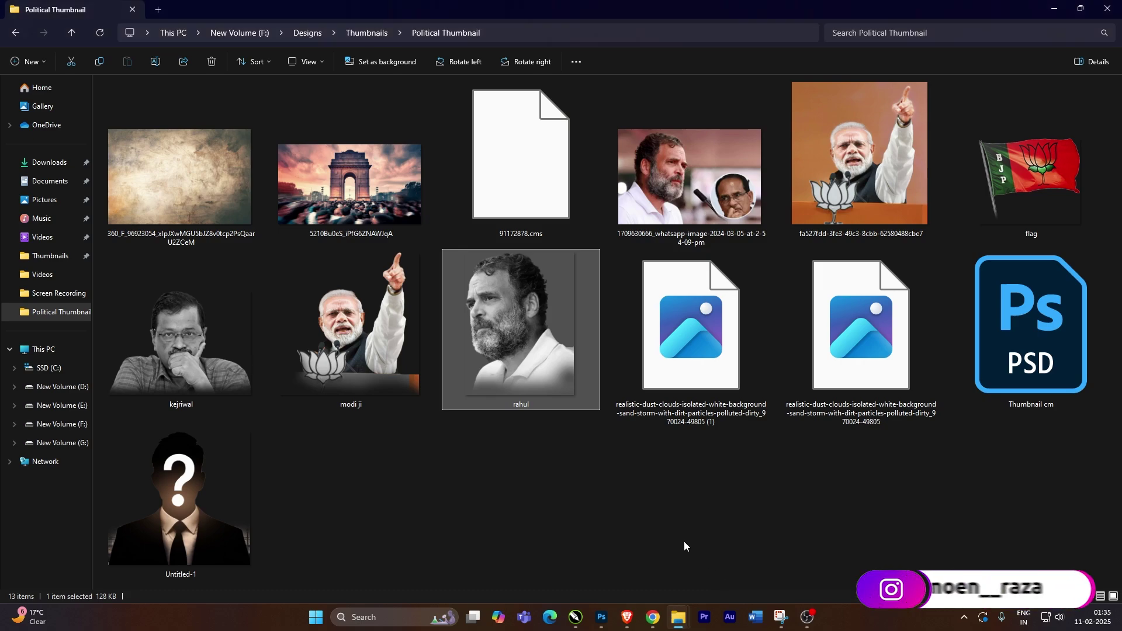
{"action": "left_click", "coordinate": [629, 496]}
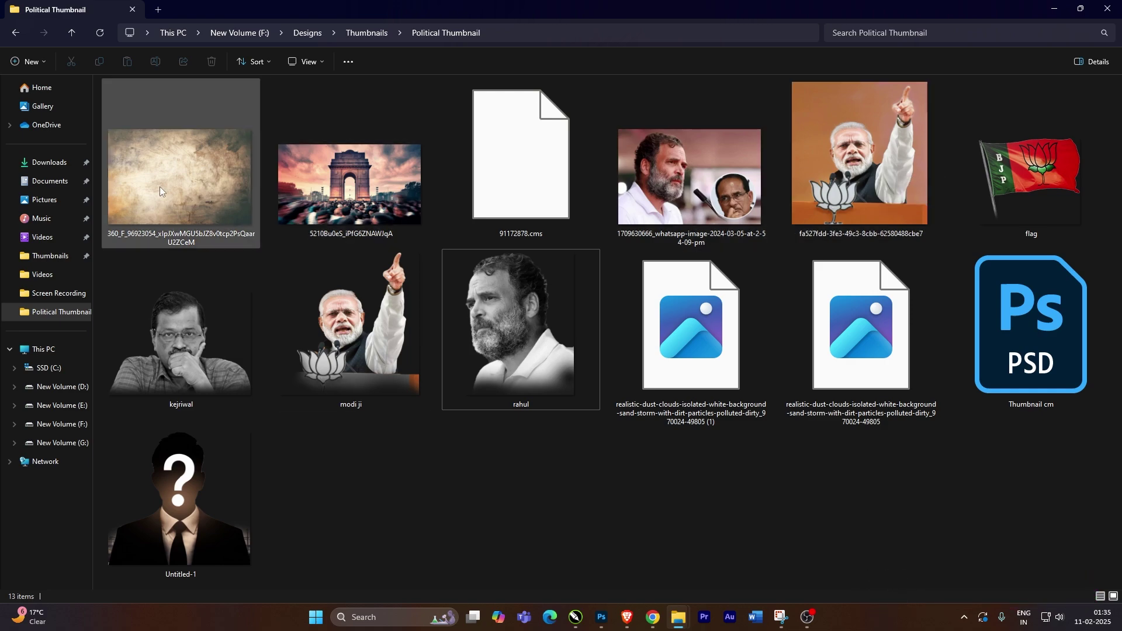
{"action": "left_click", "coordinate": [602, 619]}
{"action": "key", "text": "ctrl+plus"}
{"action": "mouse_move", "coordinate": [502, 377]}
{"action": "left_mouse_down"}
{"action": "mouse_move", "coordinate": [538, 377]}
{"action": "mouse_move", "coordinate": [504, 377]}
{"action": "left_mouse_up"}
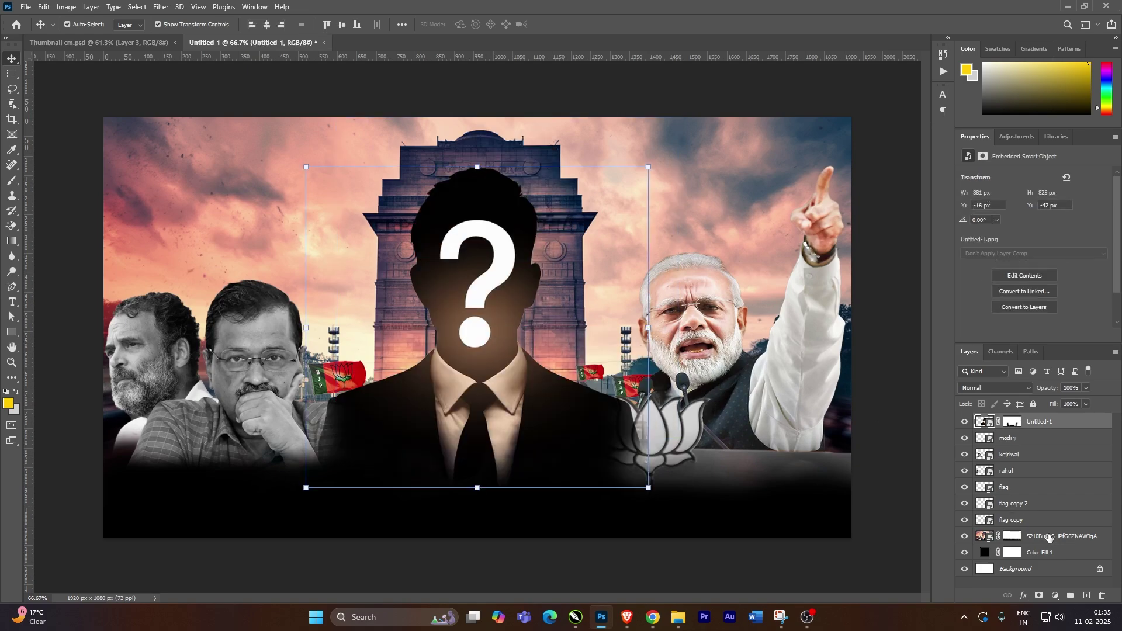
Paint a soft yellow glow behind the silhouette on a new layer above the India Gate image and set its blend mode to Overlay
{"action": "left_click", "coordinate": [1050, 538]}
{"action": "left_click", "coordinate": [1086, 596]}
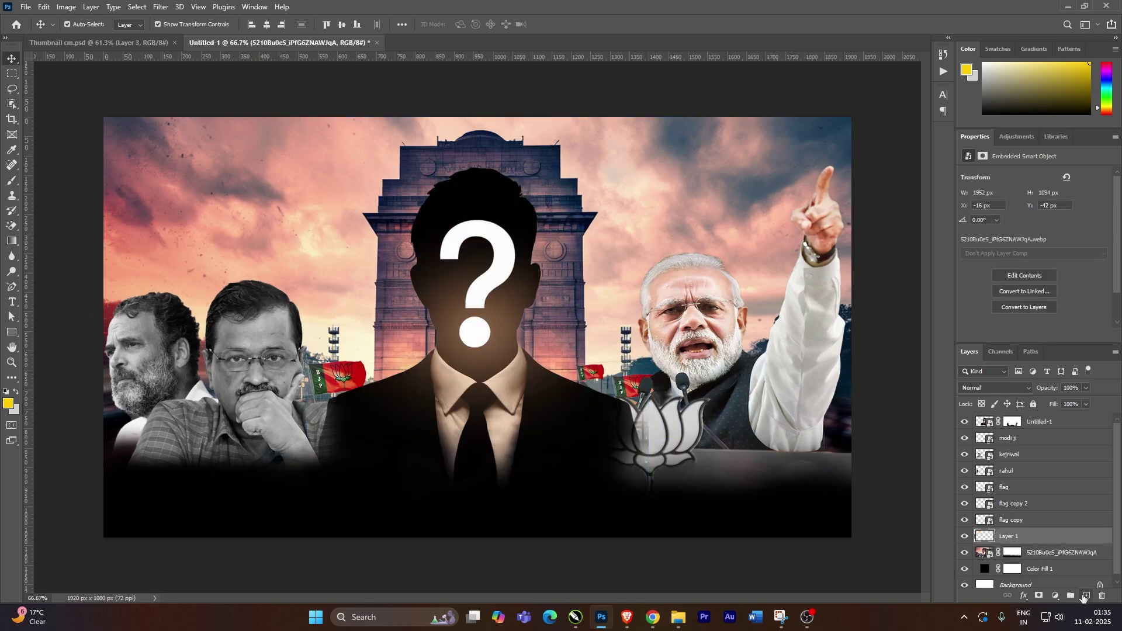
{"action": "left_click", "coordinate": [7, 184]}
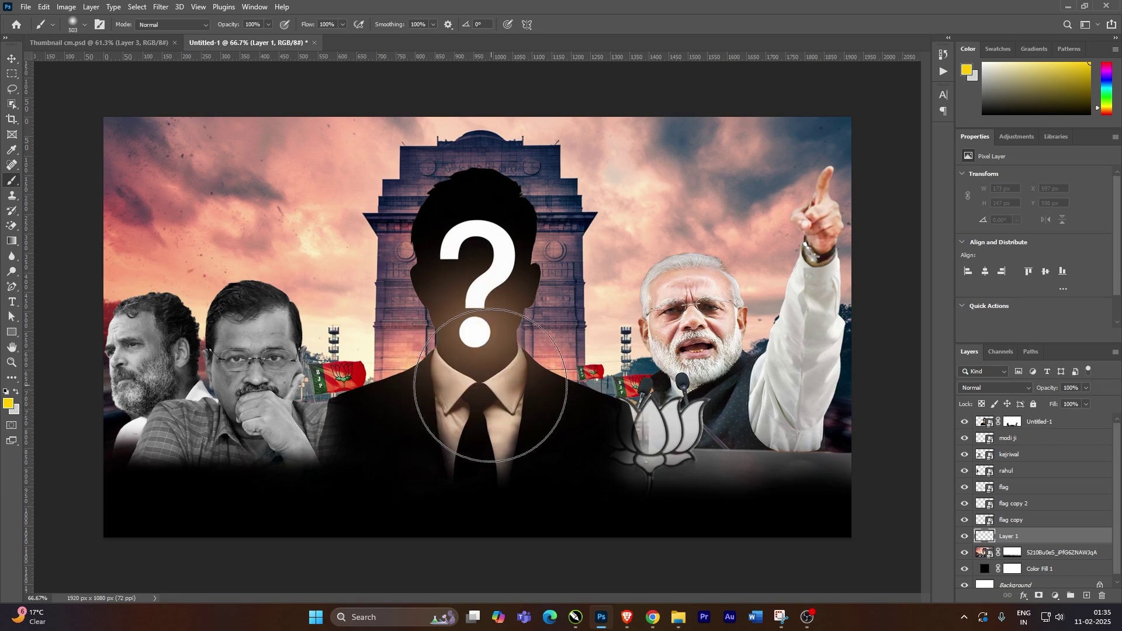
{"action": "mouse_move", "coordinate": [456, 421]}
{"action": "left_mouse_down"}
{"action": "mouse_move", "coordinate": [515, 413]}
{"action": "mouse_move", "coordinate": [467, 414]}
{"action": "left_mouse_up"}
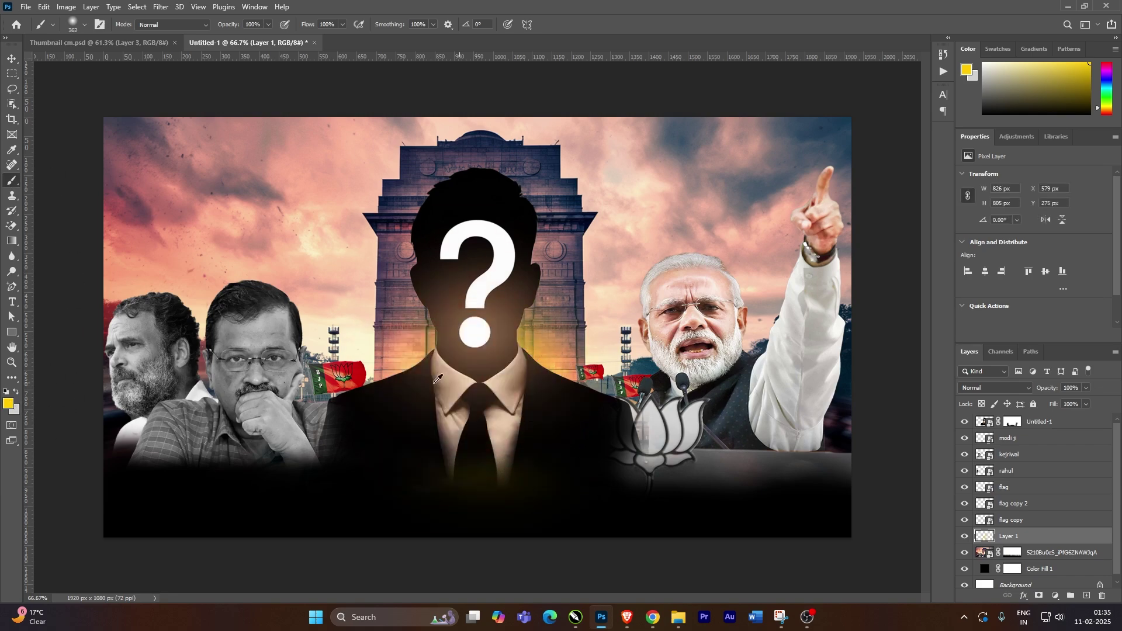
{"action": "left_click_drag", "start_coordinate": [397, 351], "coordinate": [550, 405]}
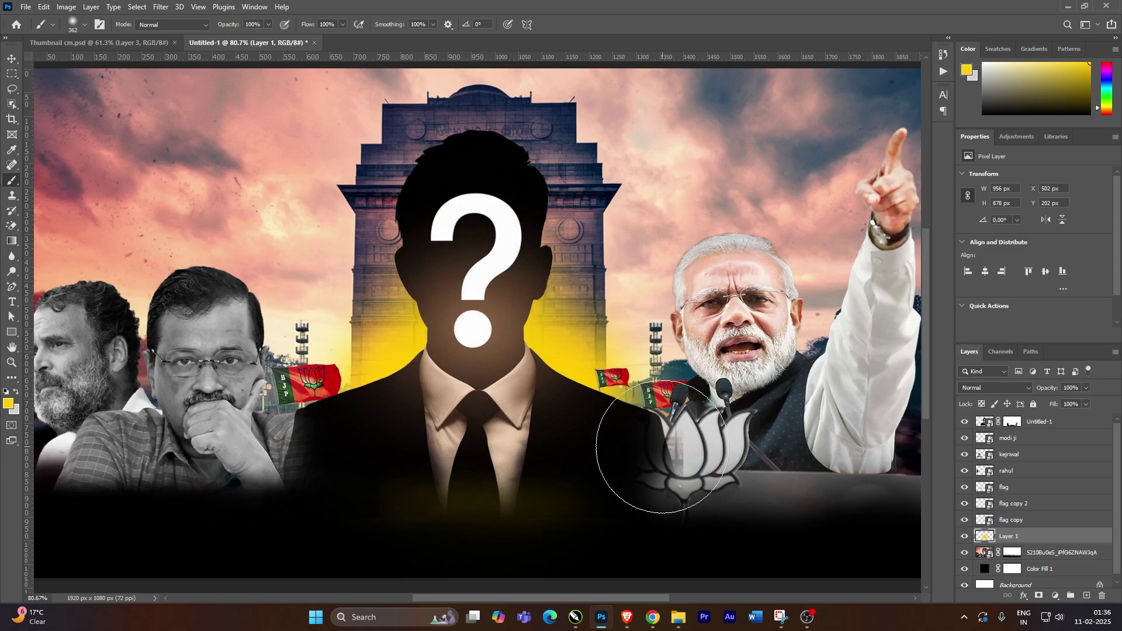
{"action": "left_click", "coordinate": [1000, 387]}
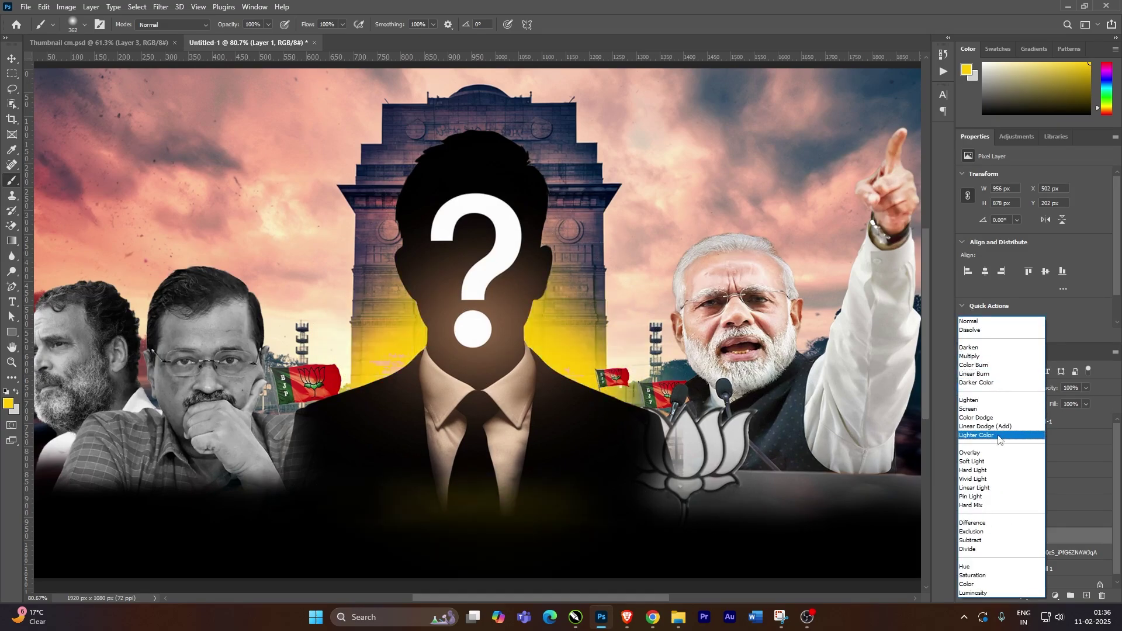
{"action": "left_click", "coordinate": [1001, 454]}
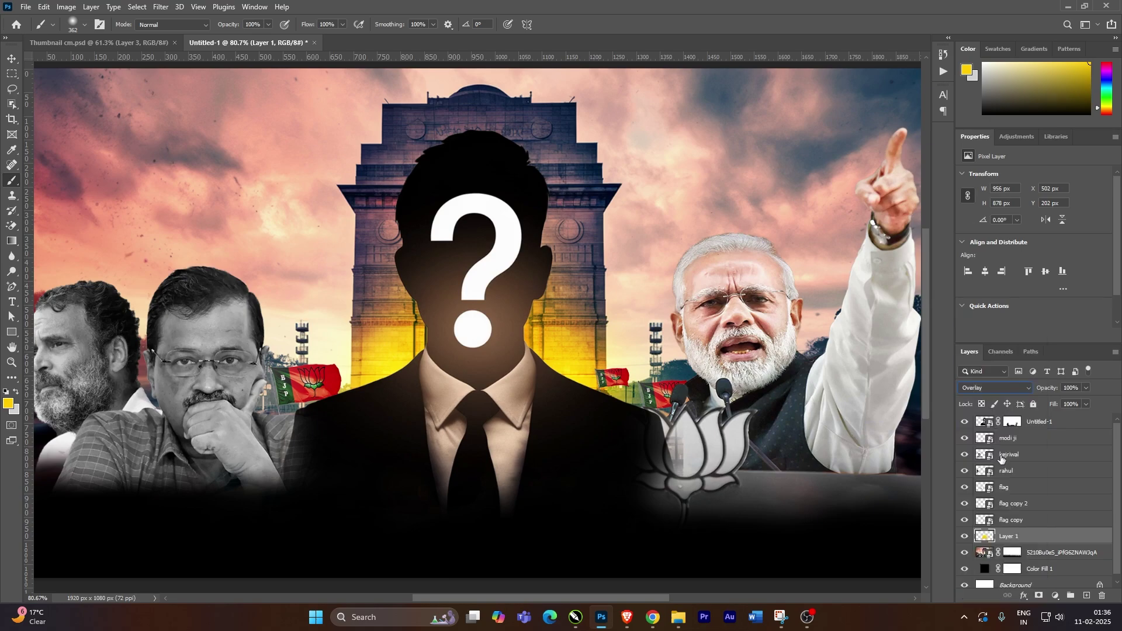
Duplicate the yellow glow layer, stretch the copy upward to a height of 909 px and deselect it
{"action": "left_click", "coordinate": [11, 63]}
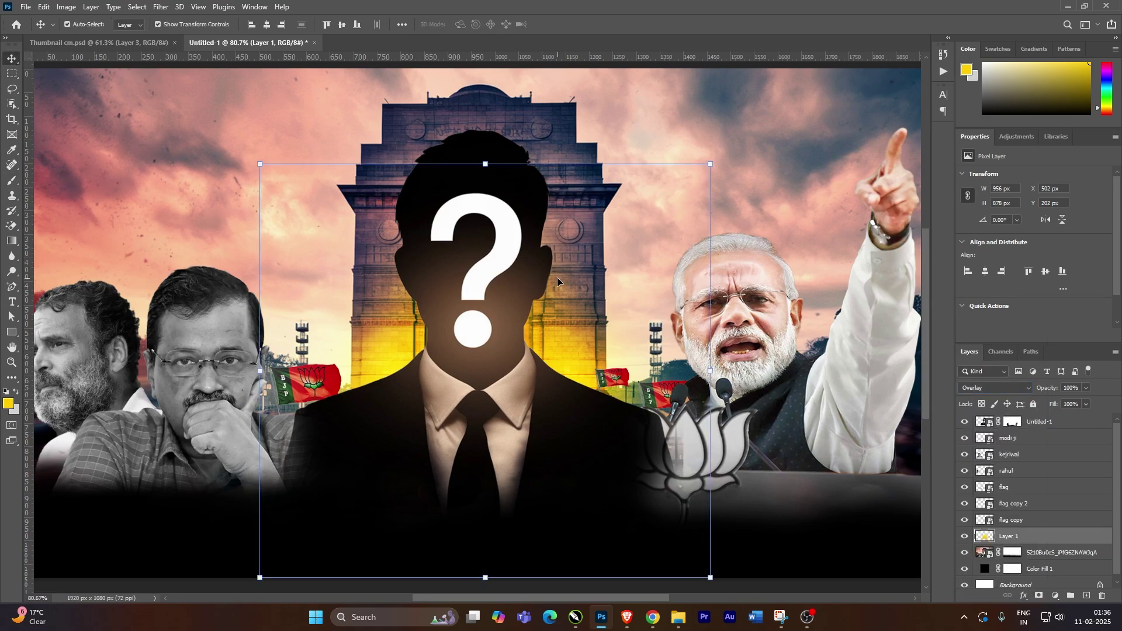
{"action": "key", "text": "ctrl"}
{"action": "key", "text": "ctrl+j"}
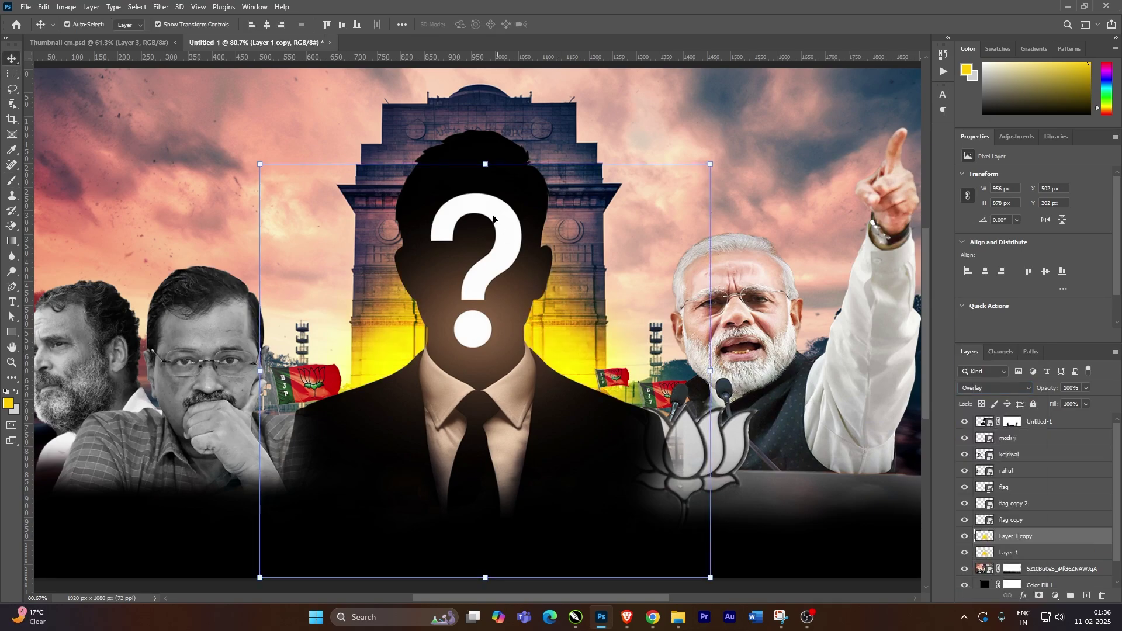
{"action": "left_click_drag", "start_coordinate": [485, 167], "coordinate": [485, 152]}
{"action": "key", "text": "Return"}
{"action": "key", "text": "ctrl+minus"}
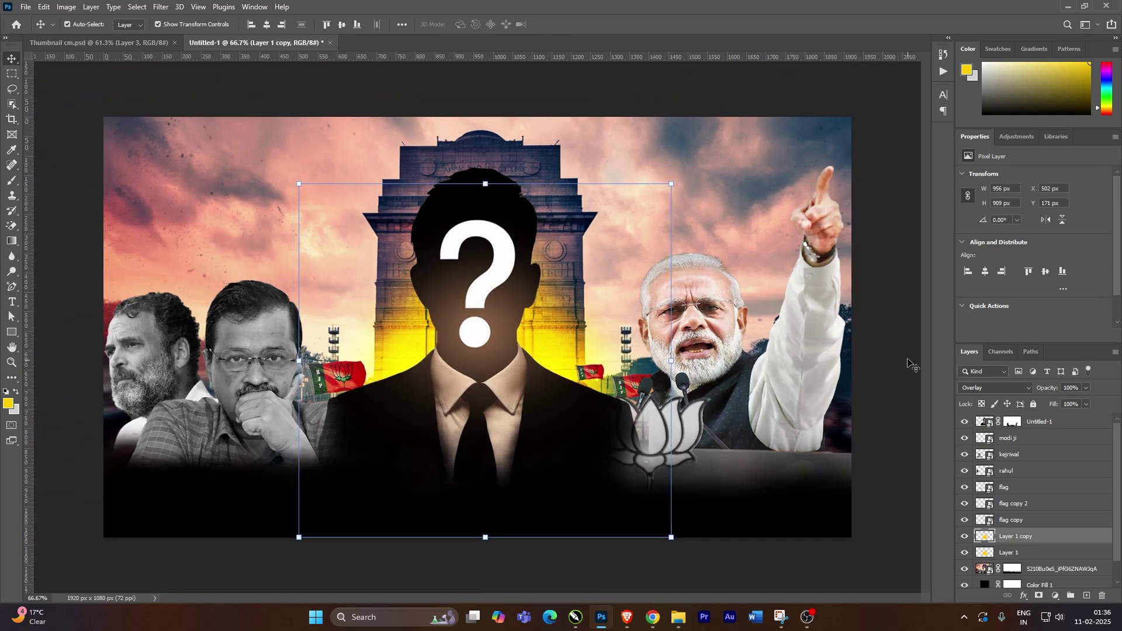
{"action": "left_click", "coordinate": [886, 334]}
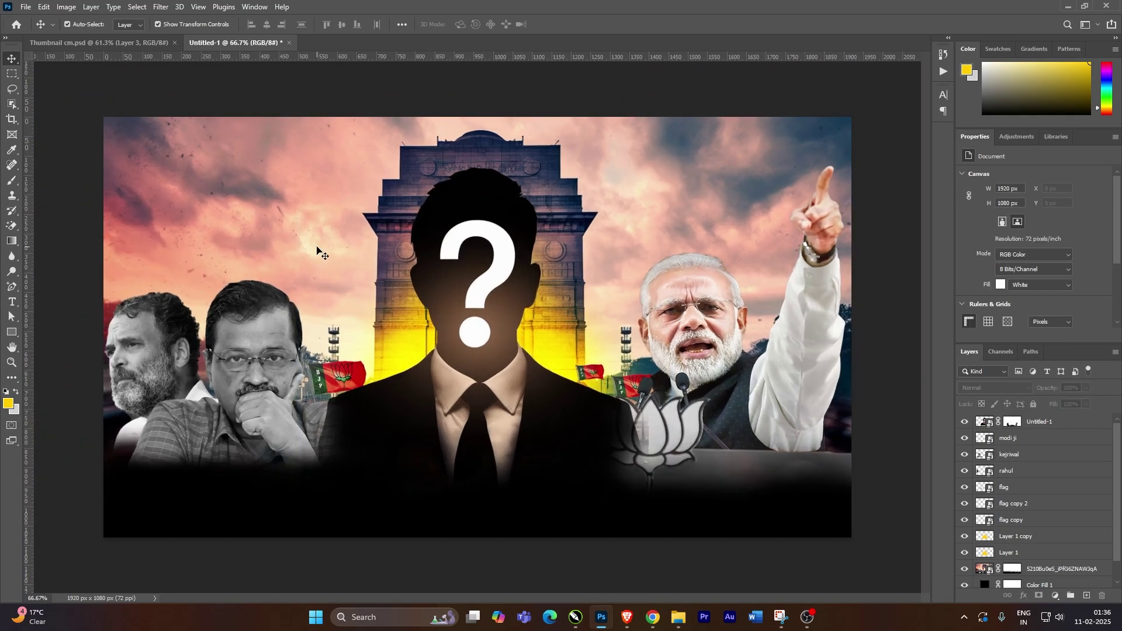
Place the 360_F_96923054 grunge texture from the Political Thumbnail folder and scale it to 1952 x 1107 px to cover the whole canvas
{"action": "mouse_move", "coordinate": [682, 618]}
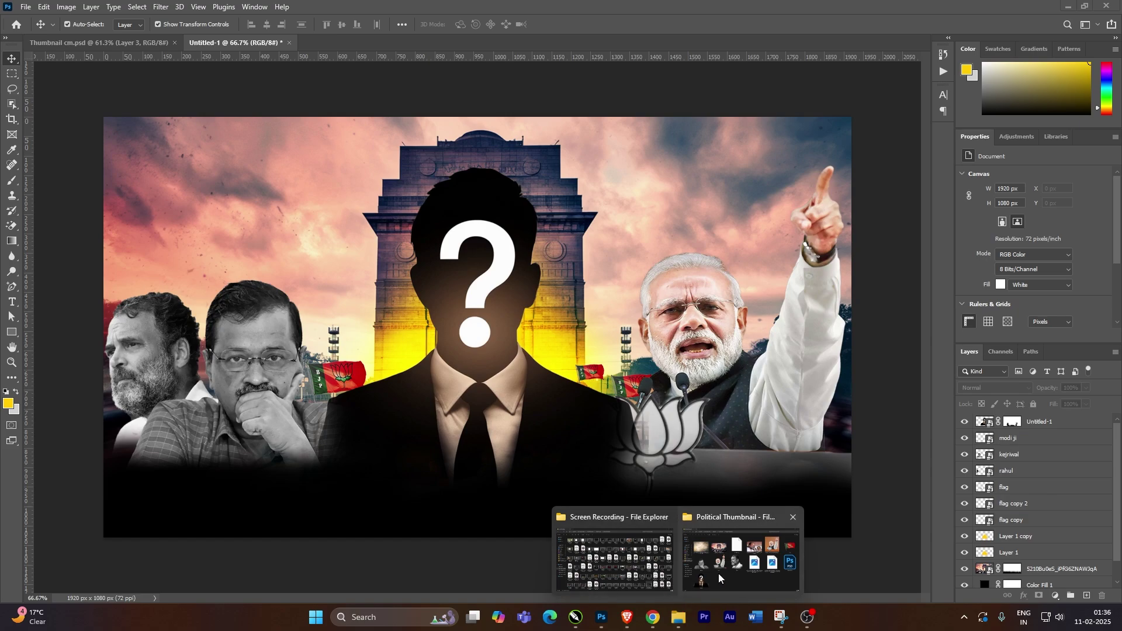
{"action": "left_click", "coordinate": [741, 553]}
{"action": "left_click", "coordinate": [178, 177]}
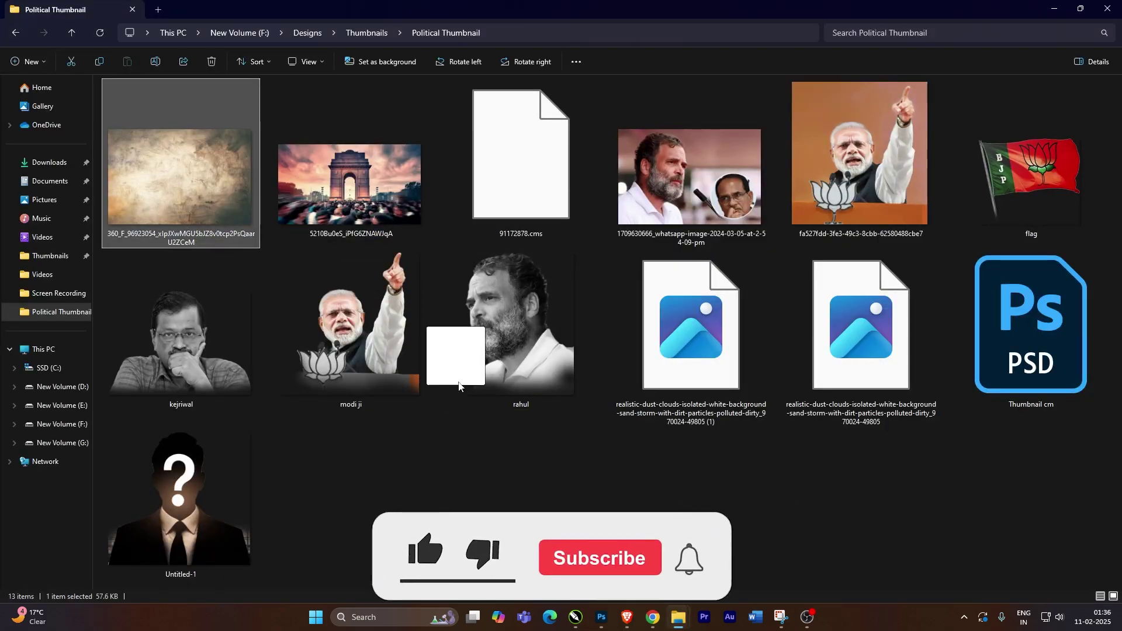
{"action": "key", "text": "alt+Tab"}
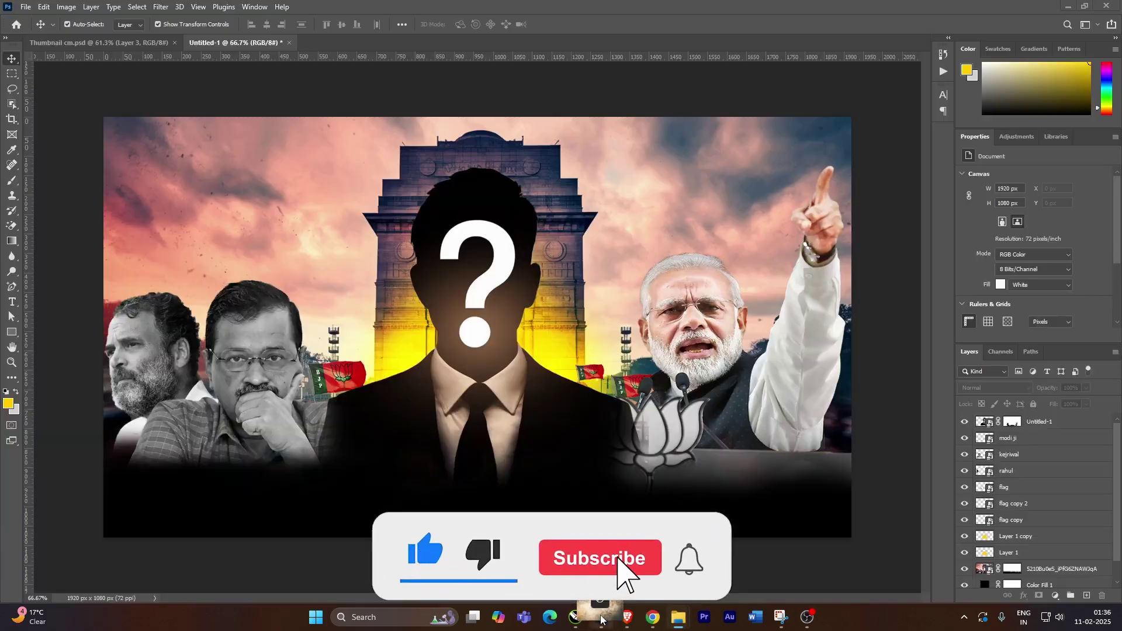
{"action": "key", "text": "ctrl+v"}
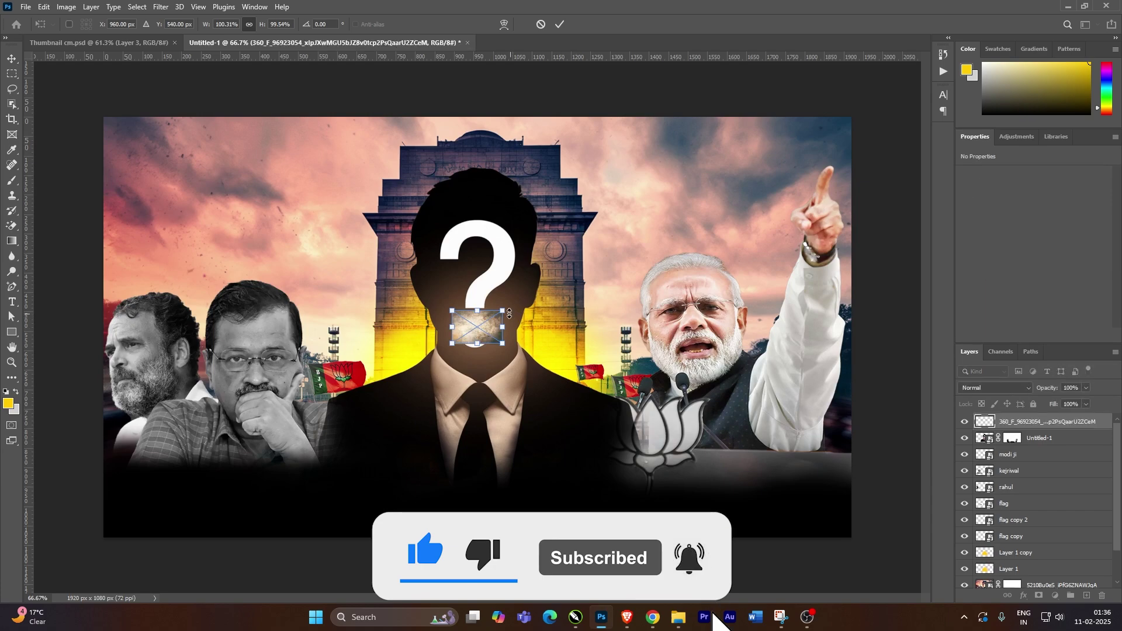
{"action": "left_click_drag", "start_coordinate": [502, 311], "coordinate": [804, 112]}
{"action": "left_click_drag", "start_coordinate": [803, 327], "coordinate": [857, 326]}
{"action": "key", "text": "Return"}
Move the grunge texture layer directly above the India Gate image and set its blend mode to Color Burn
{"action": "left_click_drag", "start_coordinate": [1026, 424], "coordinate": [1028, 573]}
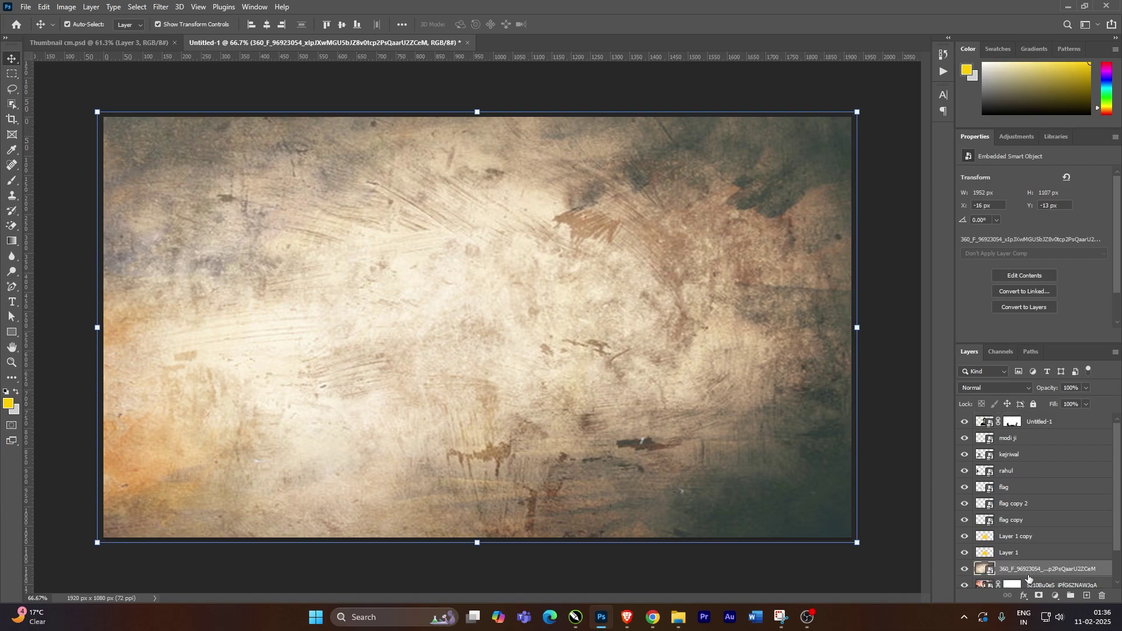
{"action": "scroll", "coordinate": [1037, 536], "scroll_direction": "down", "scroll_amount": 1}
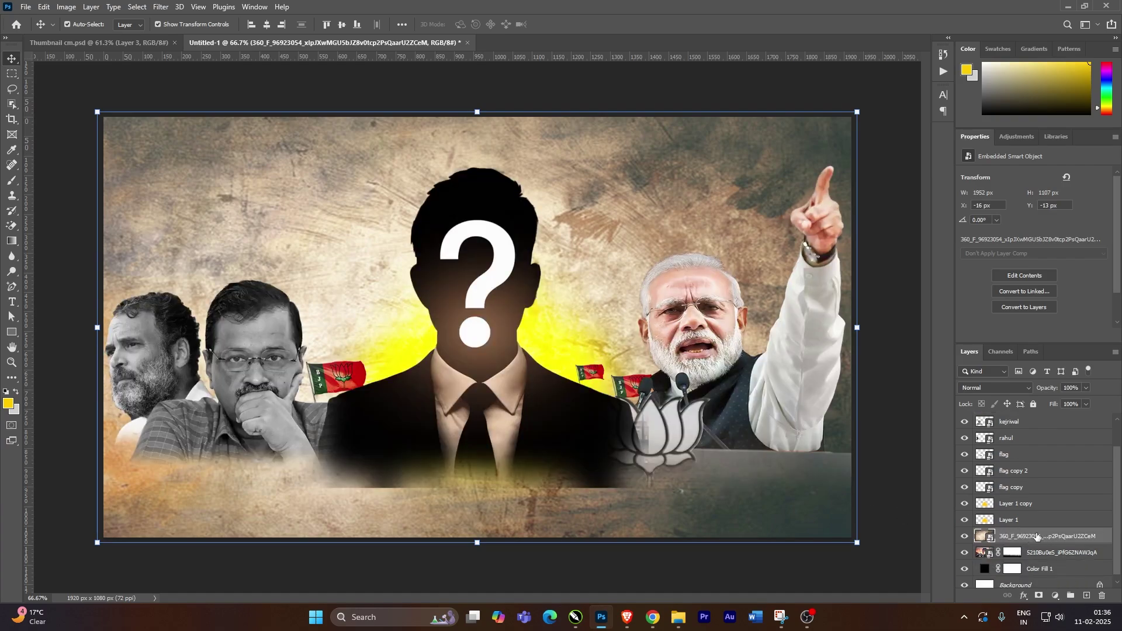
{"action": "left_click", "coordinate": [1004, 391]}
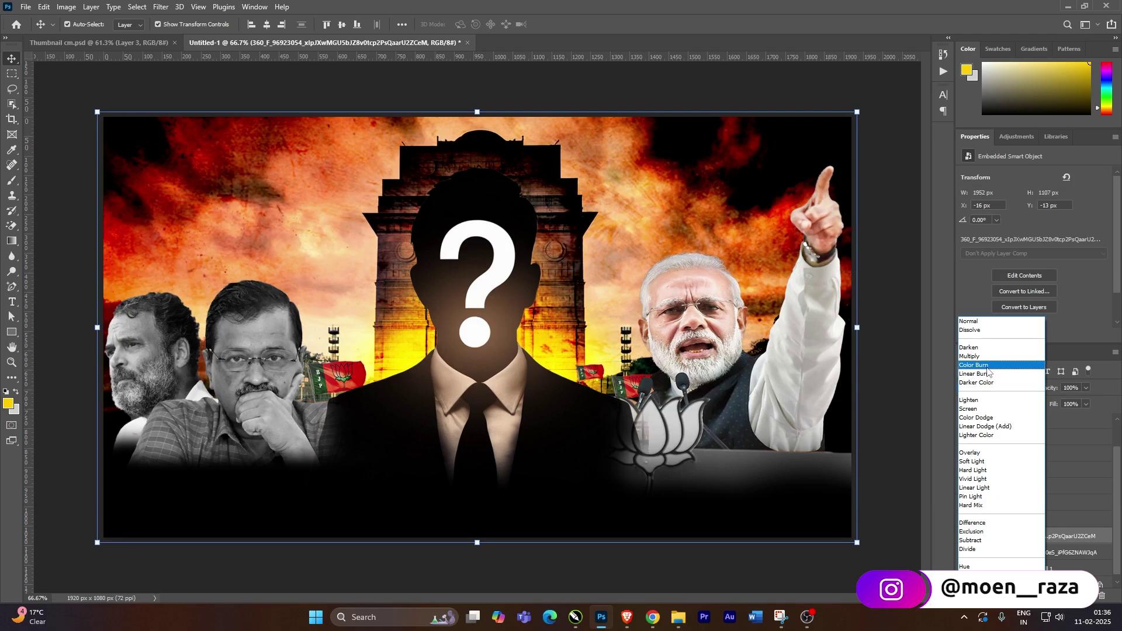
{"action": "left_click", "coordinate": [976, 365]}
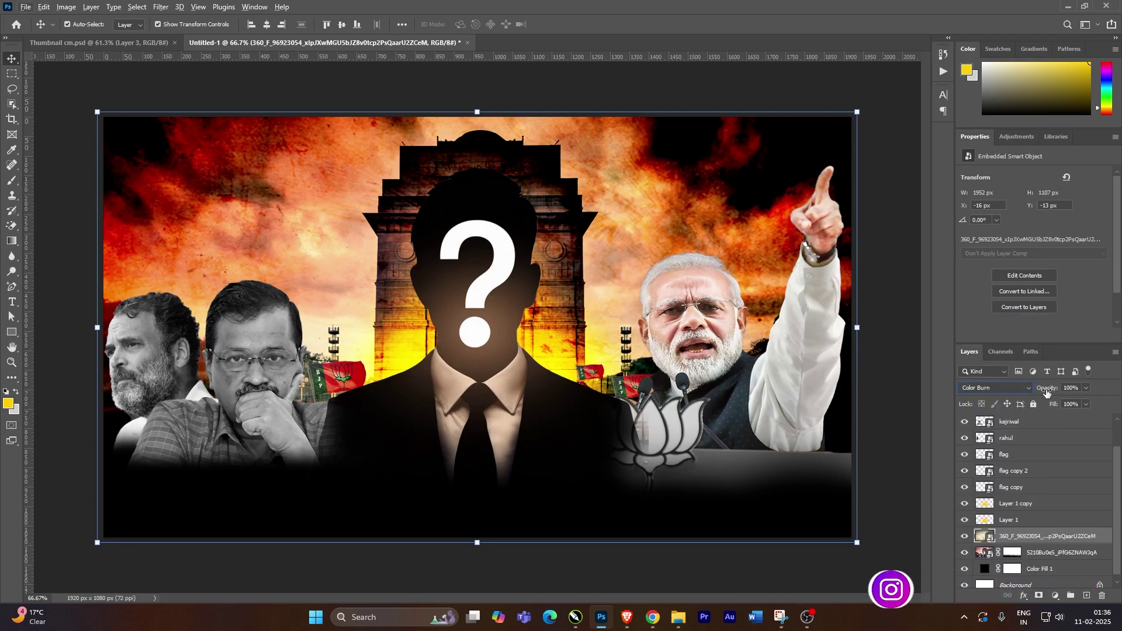
Add a layer mask to the grunge texture and brush it out softly in black over the sky and India Gate, leaving the layer deselected
{"action": "left_click", "coordinate": [1040, 596]}
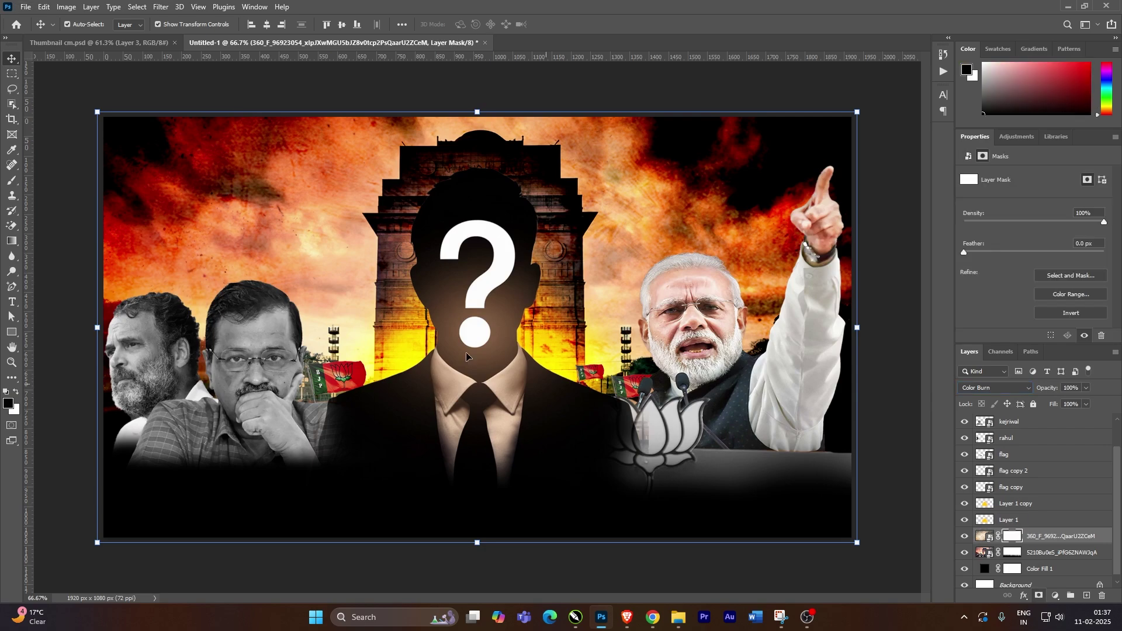
{"action": "left_click", "coordinate": [11, 182]}
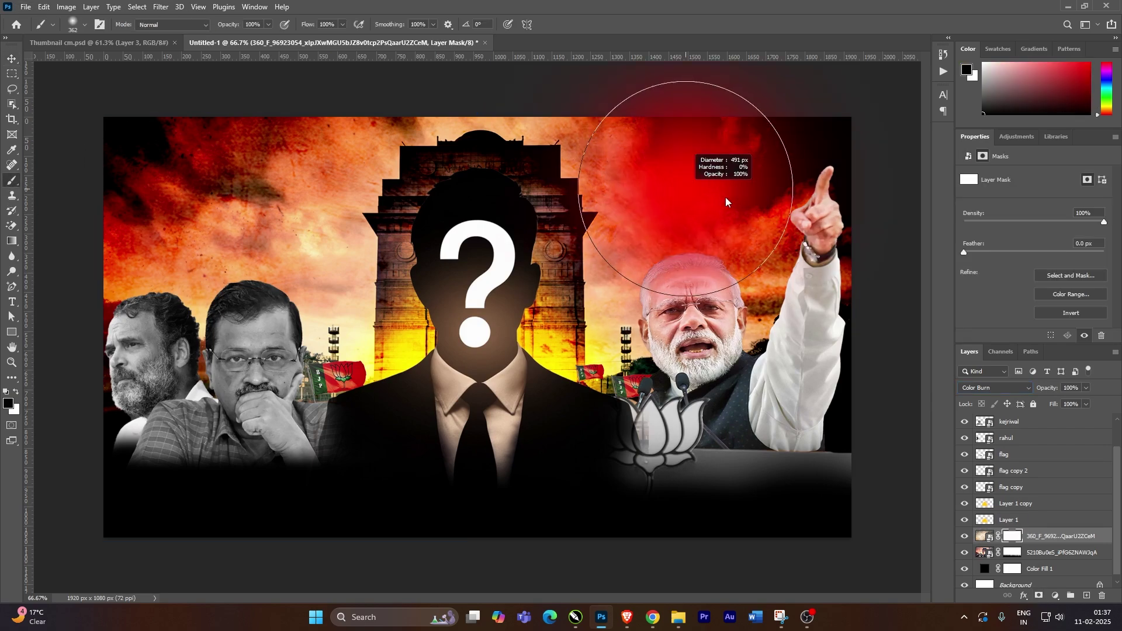
{"action": "mouse_move", "coordinate": [727, 170]}
{"action": "left_mouse_down"}
{"action": "mouse_move", "coordinate": [752, 156]}
{"action": "mouse_move", "coordinate": [702, 155]}
{"action": "mouse_move", "coordinate": [710, 233]}
{"action": "mouse_move", "coordinate": [742, 231]}
{"action": "mouse_move", "coordinate": [731, 199]}
{"action": "left_mouse_up"}
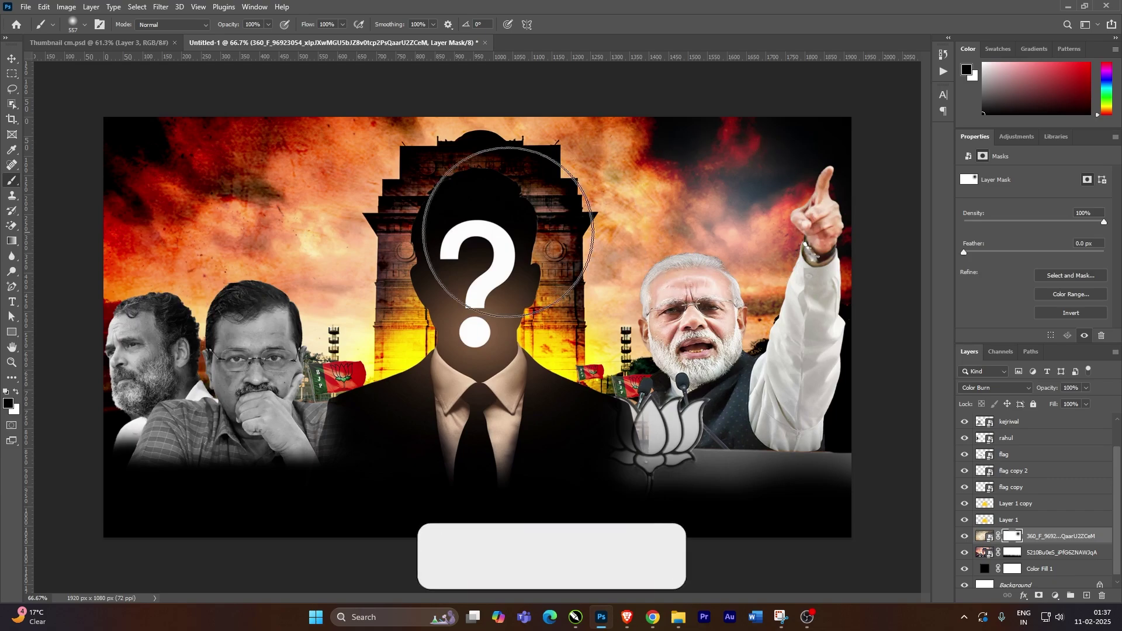
{"action": "mouse_move", "coordinate": [199, 295]}
{"action": "left_mouse_down"}
{"action": "mouse_move", "coordinate": [479, 188]}
{"action": "mouse_move", "coordinate": [403, 175]}
{"action": "left_mouse_up"}
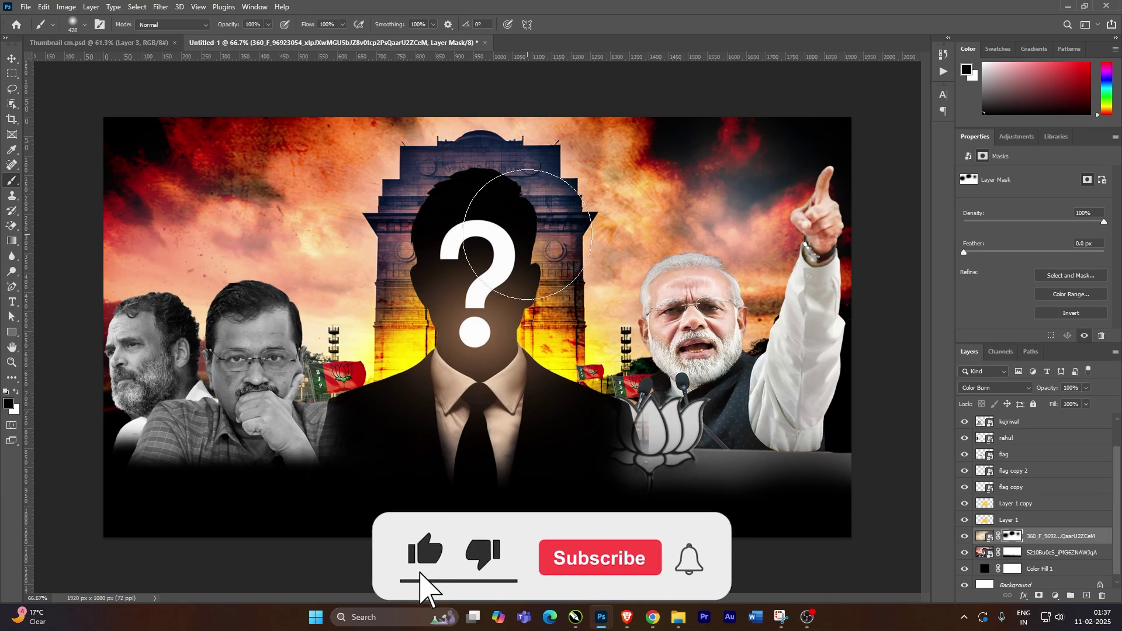
{"action": "key", "text": "v"}
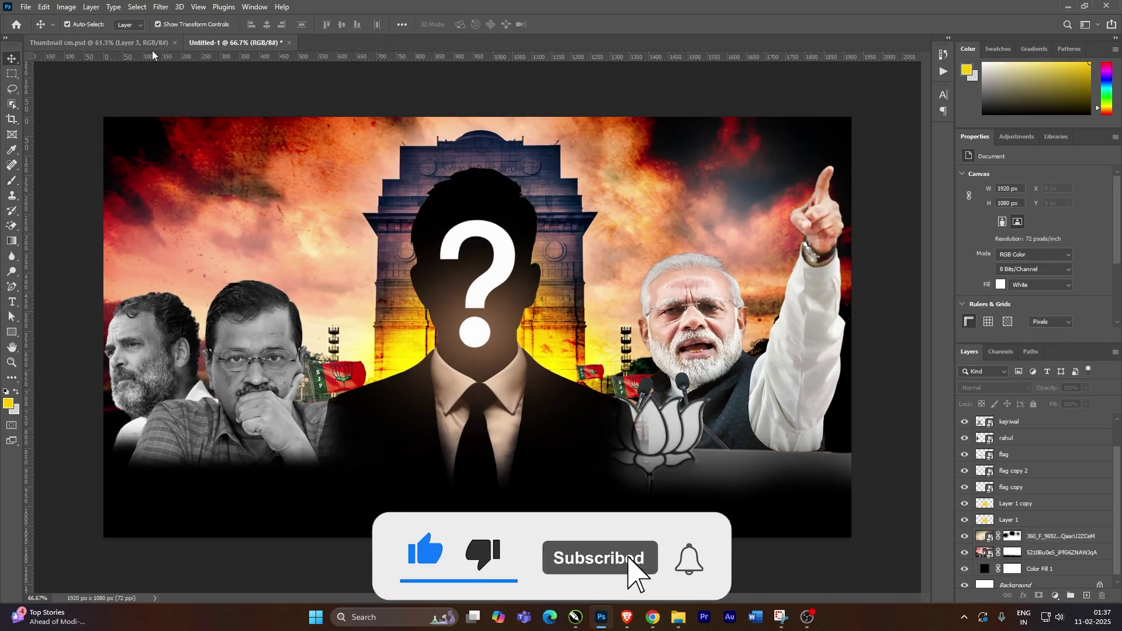
Bring the NEXT CM title from Thumbnail cm.psd to the bottom centre of the thumbnail and append a question mark
{"action": "left_click_drag", "start_coordinate": [550, 321], "coordinate": [548, 476]}
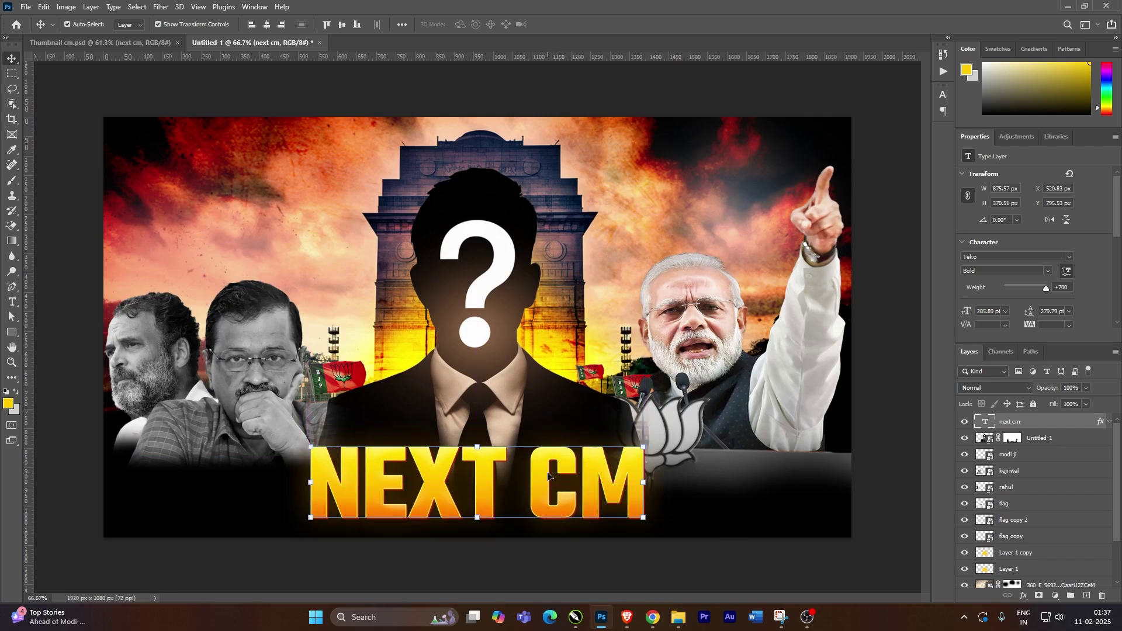
{"action": "scroll", "coordinate": [548, 477], "scroll_direction": "up", "scroll_amount": 1}
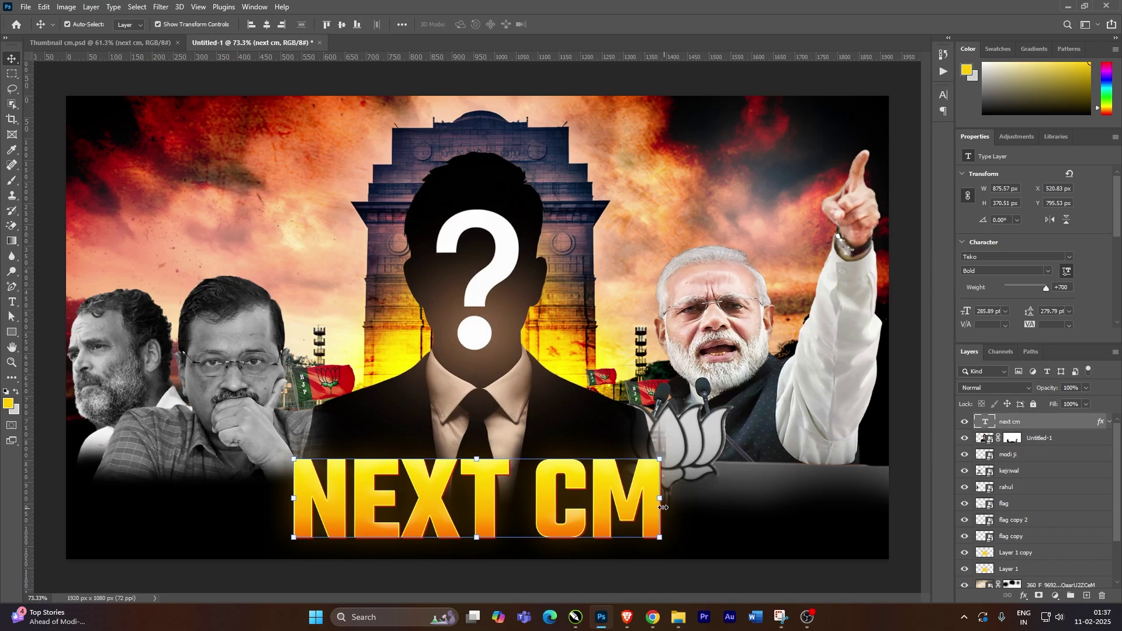
{"action": "scroll", "coordinate": [626, 491], "scroll_direction": "down", "scroll_amount": 1}
{"action": "double_click", "coordinate": [644, 470]}
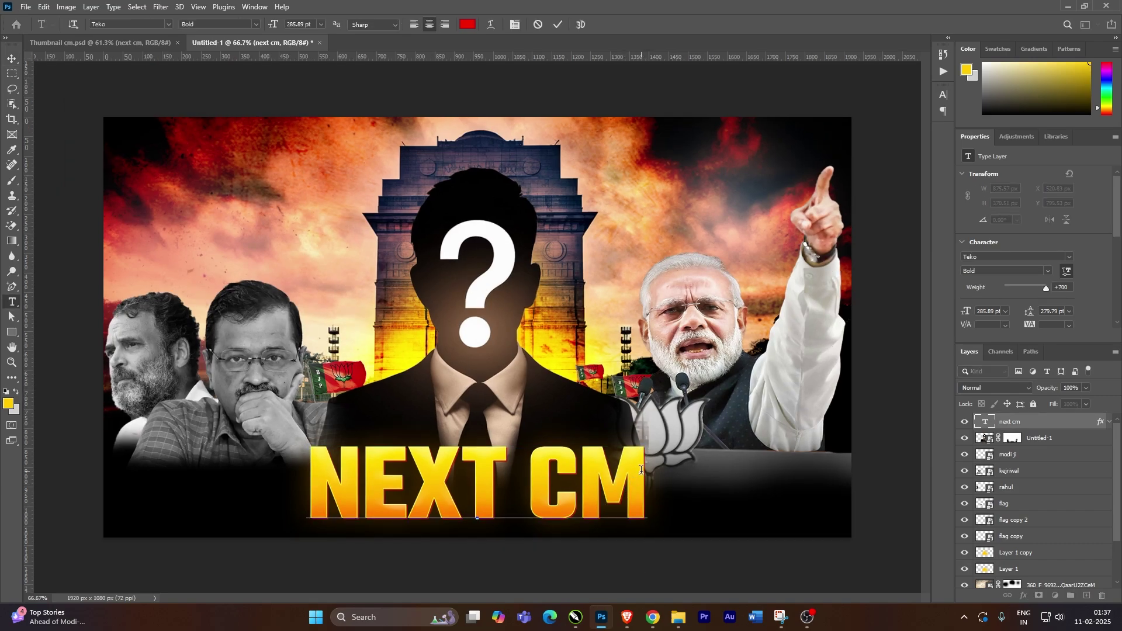
{"action": "type", "text": "?"}
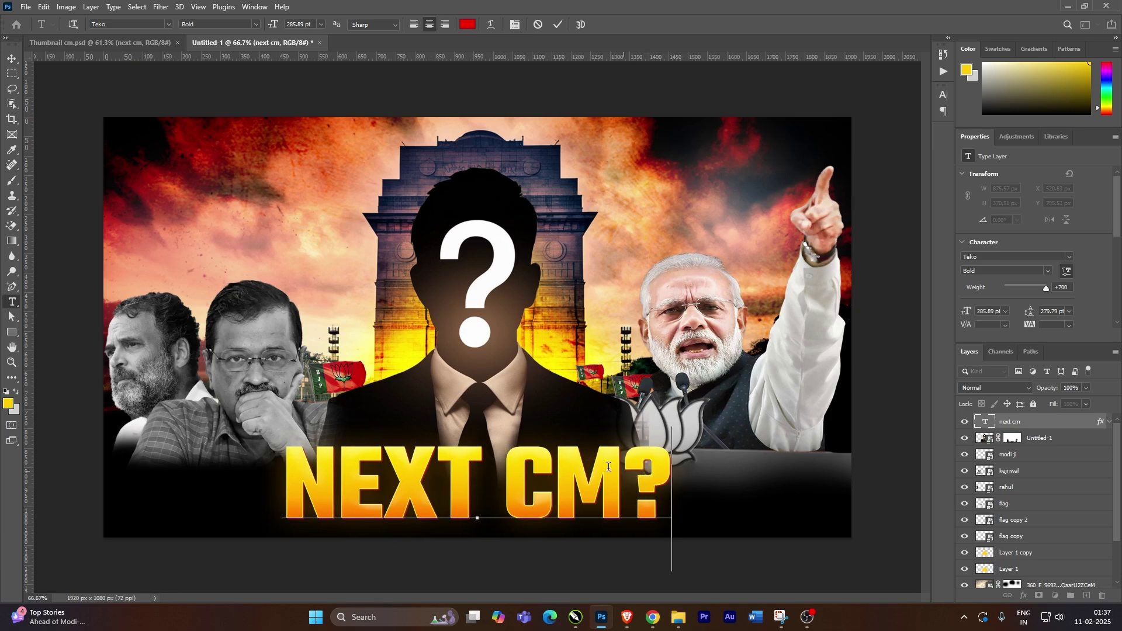
Enlarge only the title's question mark and shift the whole title toward the right side of the canvas
{"action": "left_click_drag", "start_coordinate": [634, 463], "coordinate": [661, 461]}
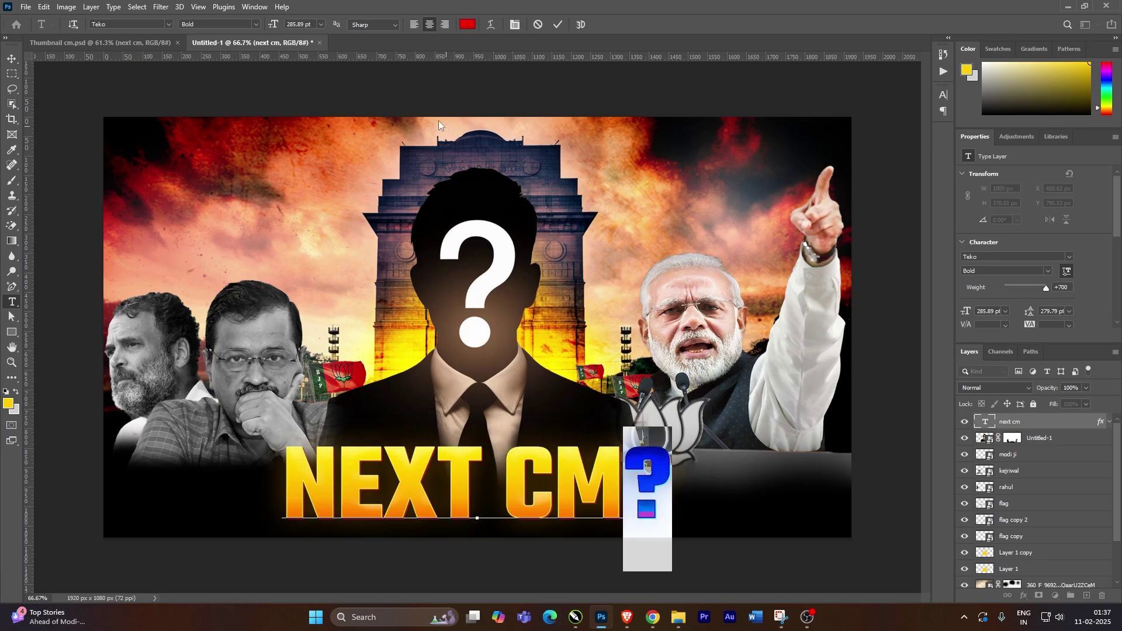
{"action": "left_click_drag", "start_coordinate": [275, 25], "coordinate": [295, 25]}
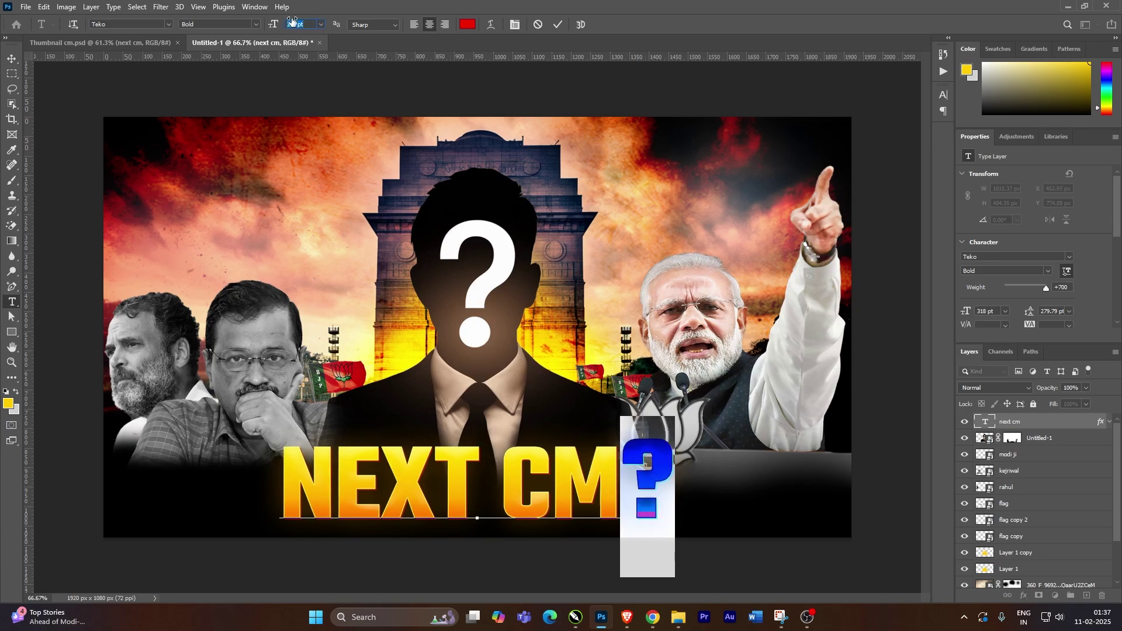
{"action": "left_click", "coordinate": [12, 58]}
{"action": "left_click_drag", "start_coordinate": [600, 482], "coordinate": [725, 481]}
Duplicate the title, change the copy's text to "delhi" and align it to the left of NEXT CM?
{"action": "left_click_drag", "start_coordinate": [655, 459], "coordinate": [399, 468], "text": "alt"}
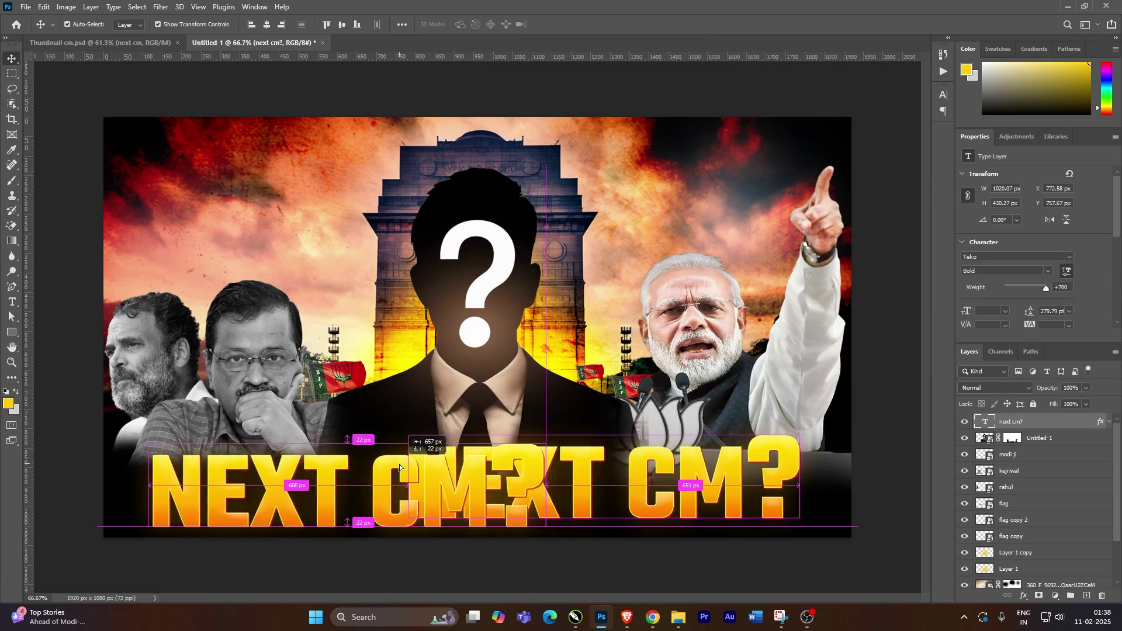
{"action": "double_click", "coordinate": [260, 474]}
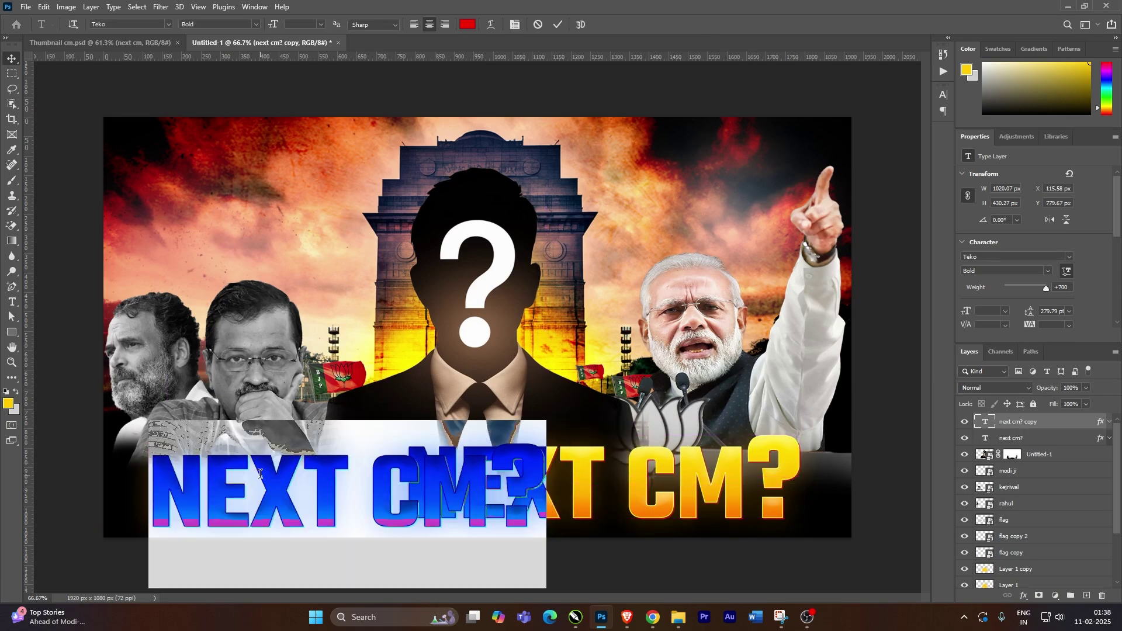
{"action": "type", "text": "delhi"}
{"action": "key", "text": "ctrl+Return"}
{"action": "left_click_drag", "start_coordinate": [208, 476], "coordinate": [269, 486]}
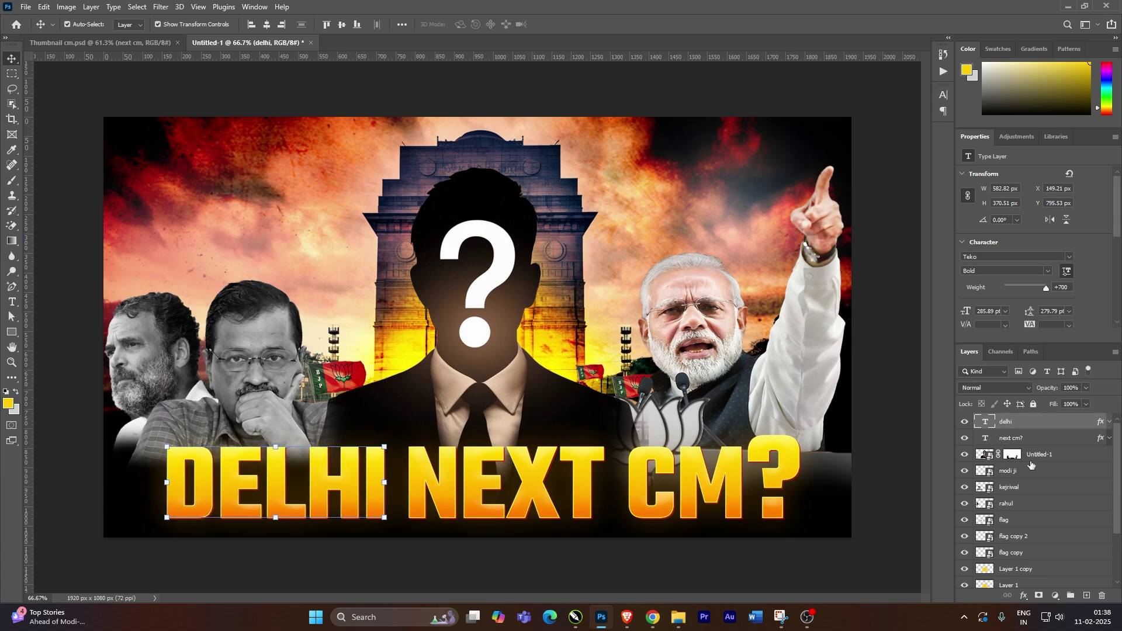
Set the drop shadow colour of the delhi text layer to near-black (030303)
{"action": "left_click", "coordinate": [1109, 423]}
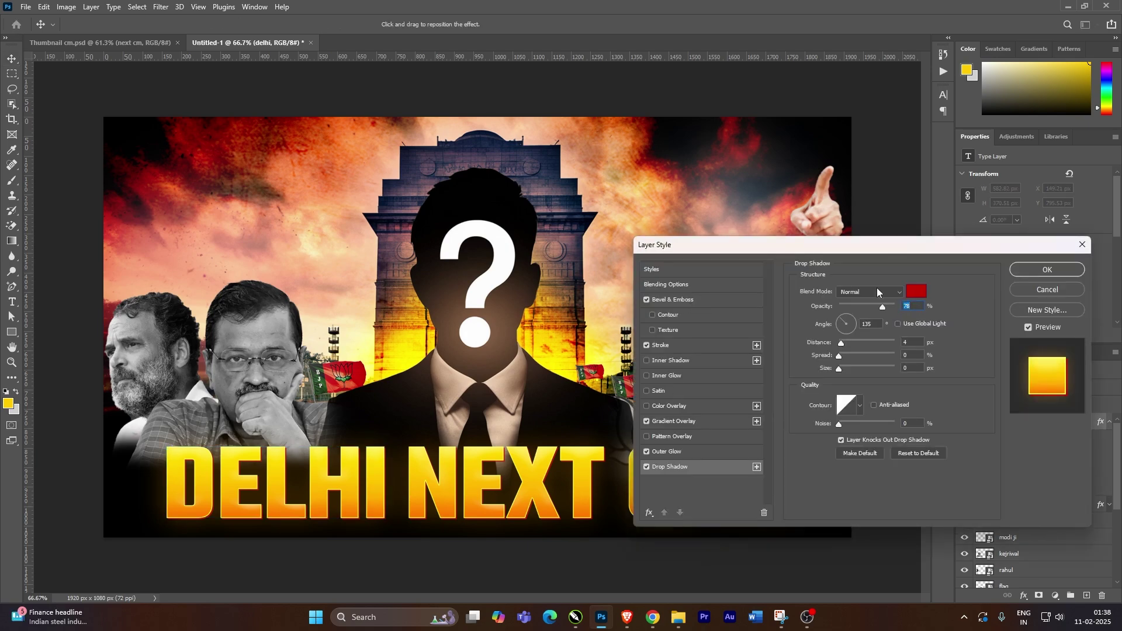
{"action": "left_click", "coordinate": [918, 291]}
{"action": "left_click", "coordinate": [664, 471]}
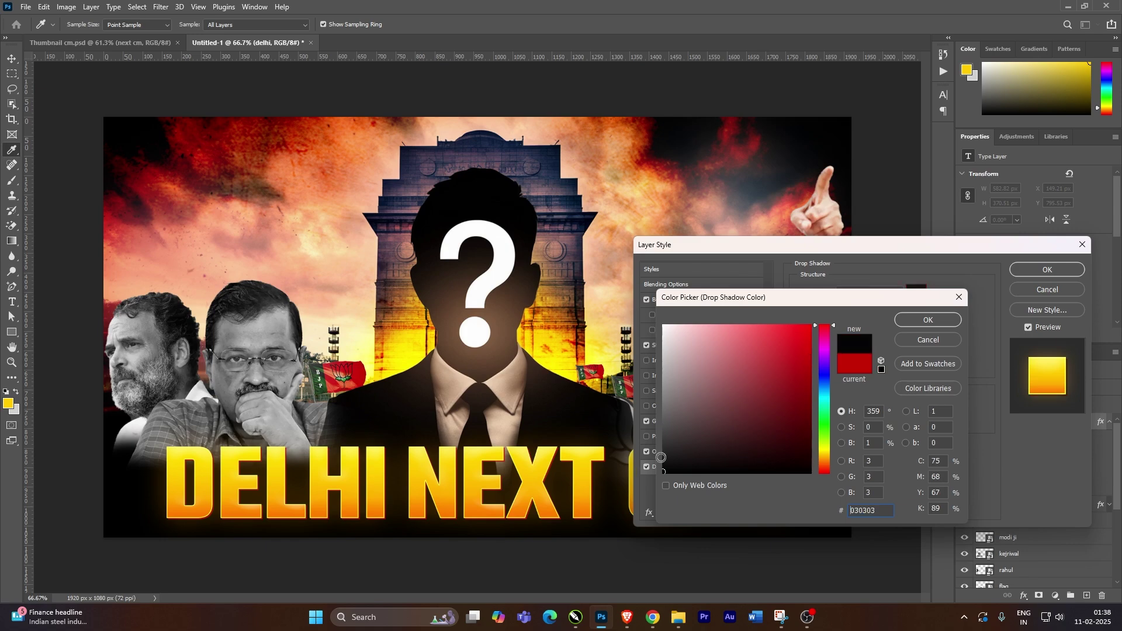
{"action": "left_click", "coordinate": [953, 325]}
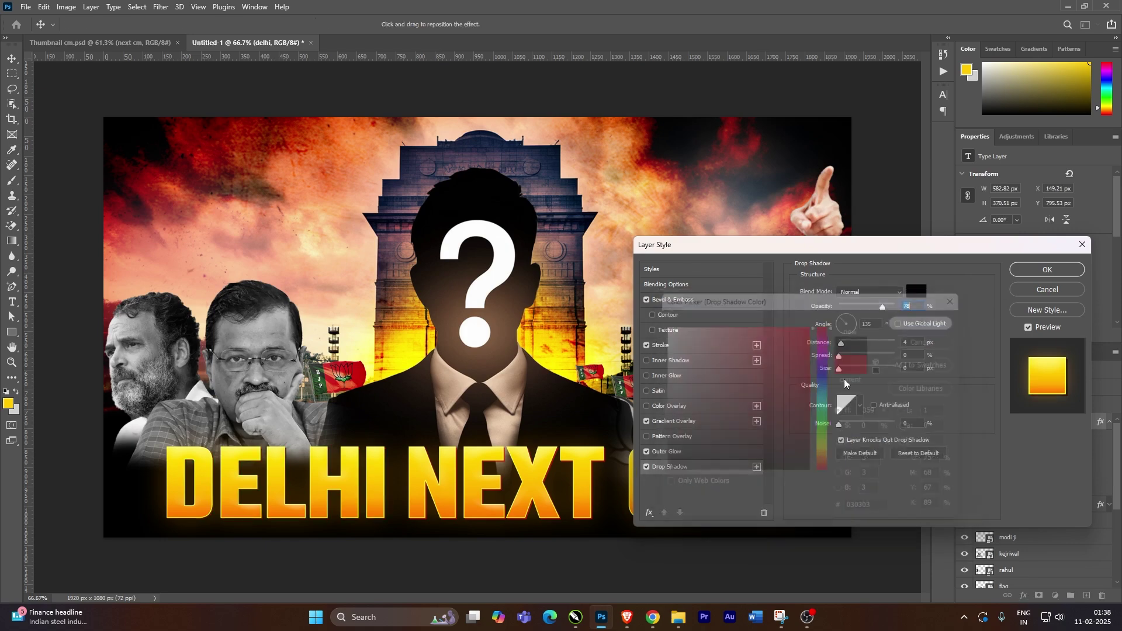
Set the outer glow colour of the delhi text layer to black
{"action": "left_click", "coordinate": [700, 450]}
{"action": "left_click", "coordinate": [823, 331]}
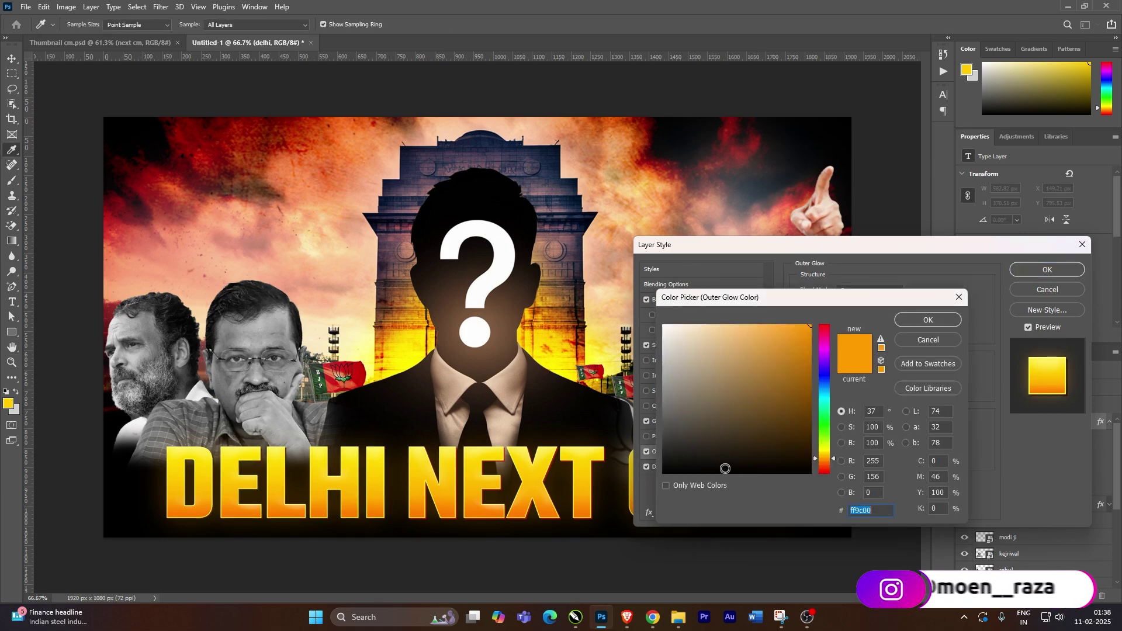
{"action": "left_click", "coordinate": [664, 472]}
{"action": "left_click", "coordinate": [947, 323]}
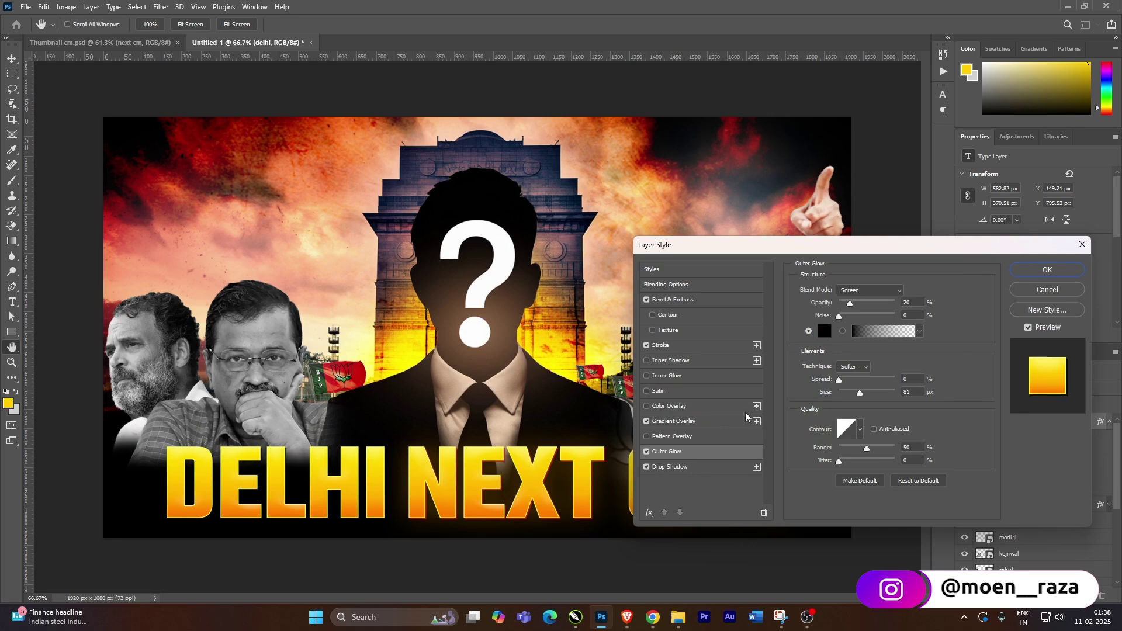
Change the delhi text's gradient overlay to the white-to-grey preset
{"action": "left_click", "coordinate": [699, 422]}
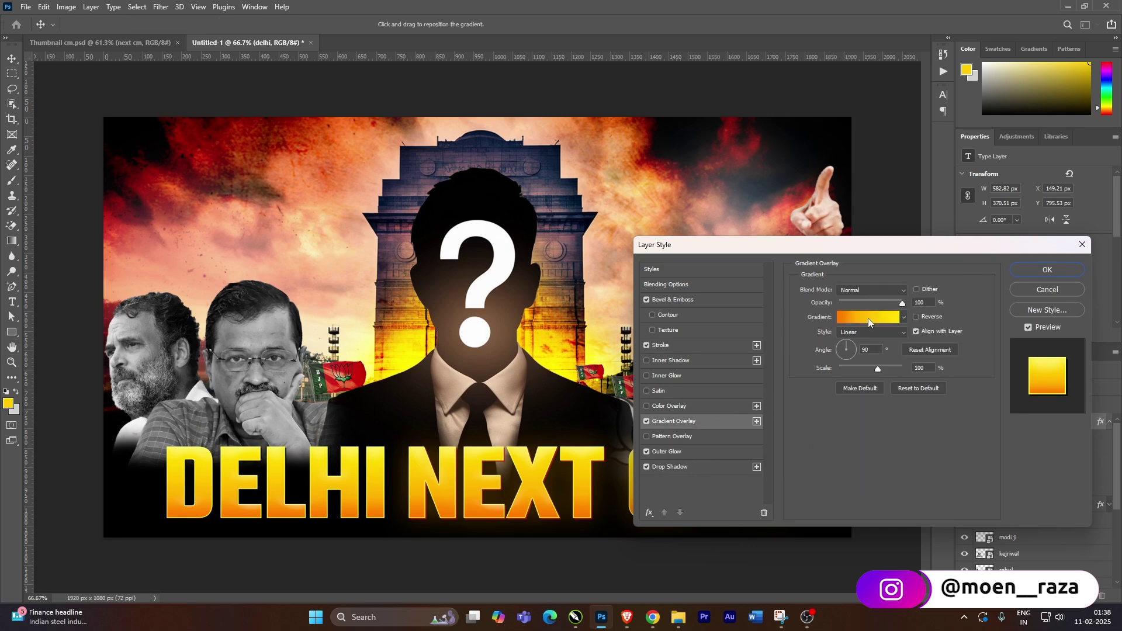
{"action": "left_click", "coordinate": [869, 318]}
{"action": "scroll", "coordinate": [886, 193], "scroll_direction": "down", "scroll_amount": 5}
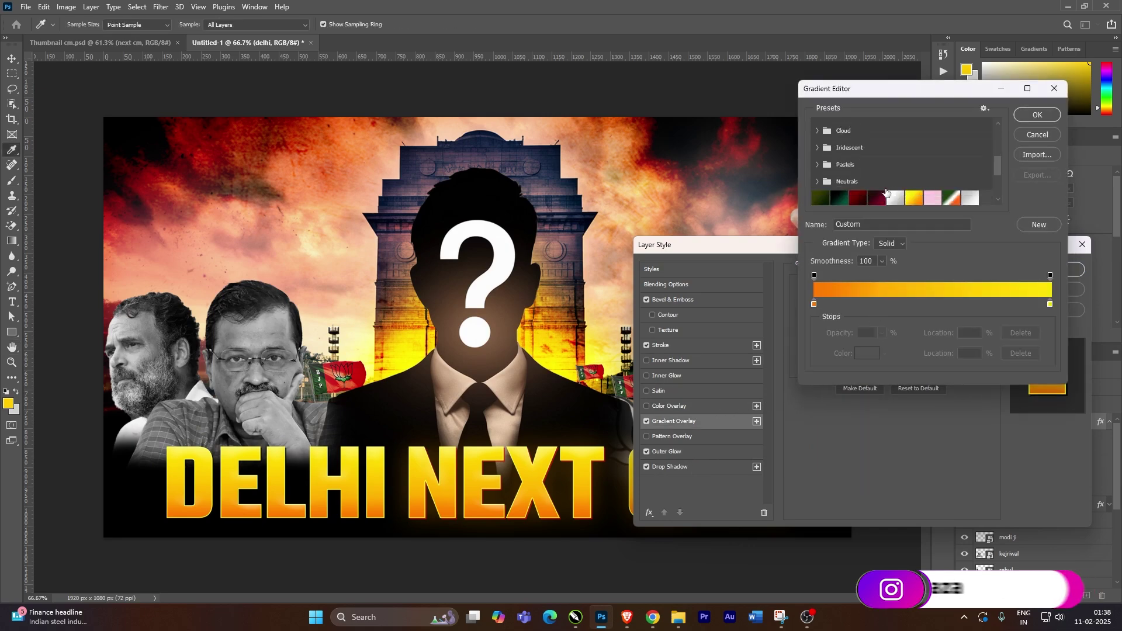
{"action": "left_click", "coordinate": [895, 200]}
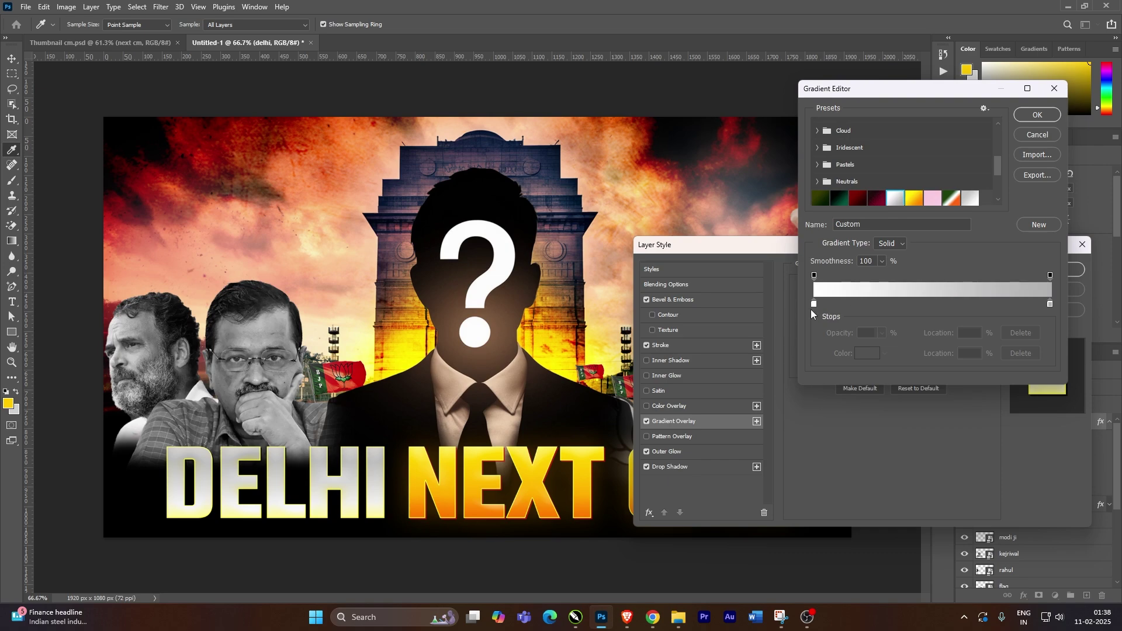
{"action": "left_click", "coordinate": [1036, 119]}
Set the stroke colour of the delhi text to white (ffffff)
{"action": "left_click", "coordinate": [689, 345]}
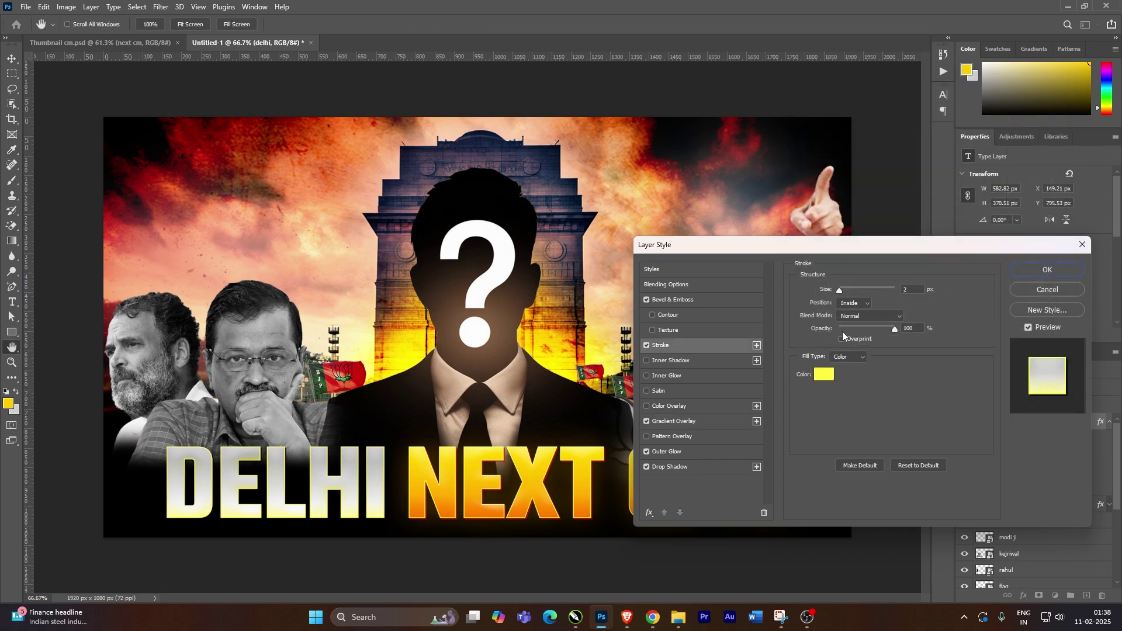
{"action": "left_click", "coordinate": [825, 378]}
{"action": "left_click", "coordinate": [666, 324]}
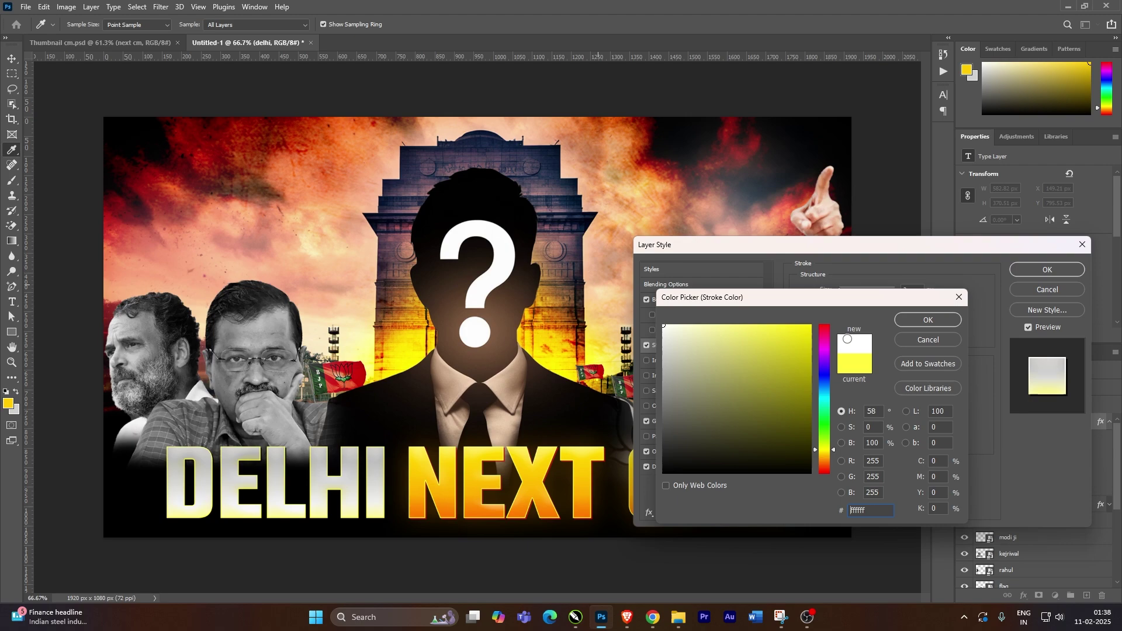
{"action": "left_click", "coordinate": [930, 318]}
Set the delhi text's Bevel & Emboss shadow colour to dark grey 191919 and apply the layer style
{"action": "left_click", "coordinate": [692, 298]}
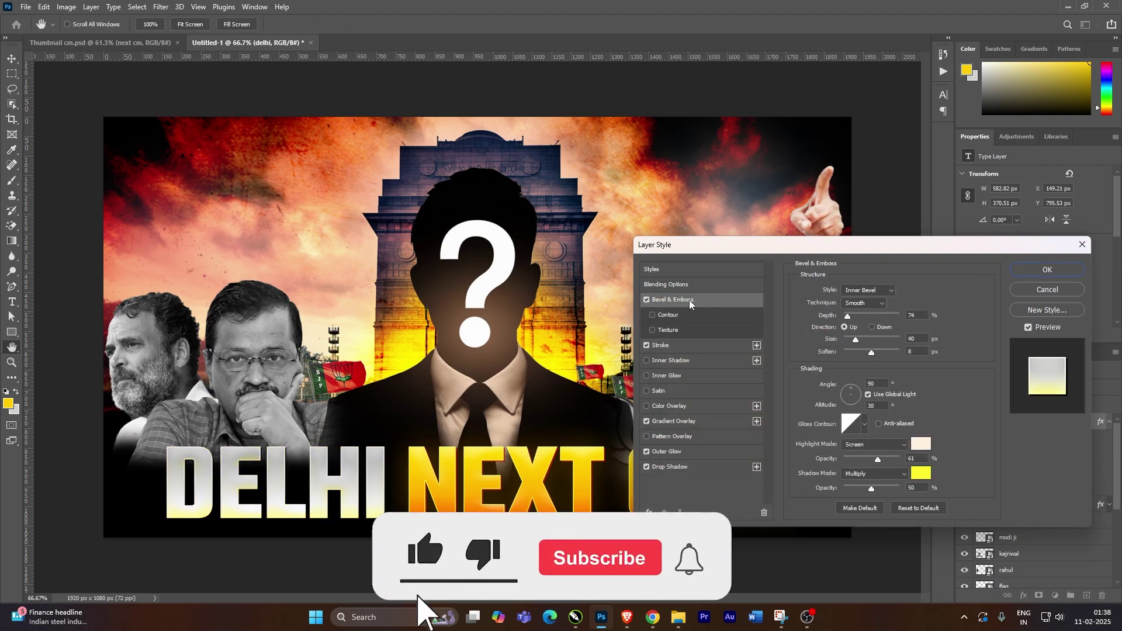
{"action": "left_click", "coordinate": [922, 474]}
{"action": "type", "text": "2c2c2c"}
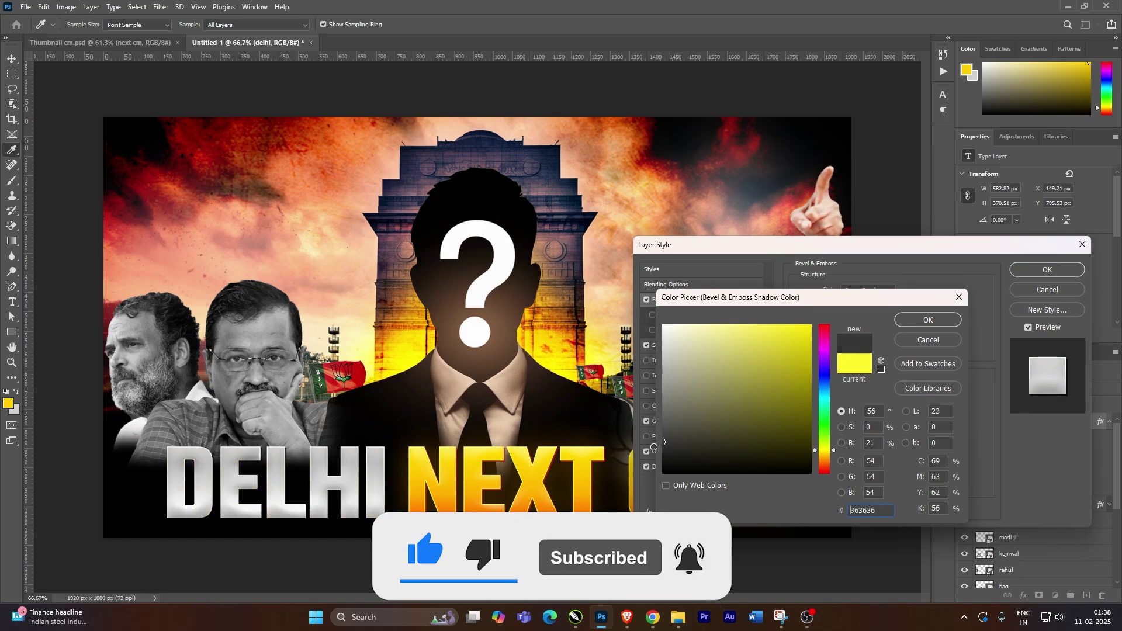
{"action": "left_click", "coordinate": [665, 459]}
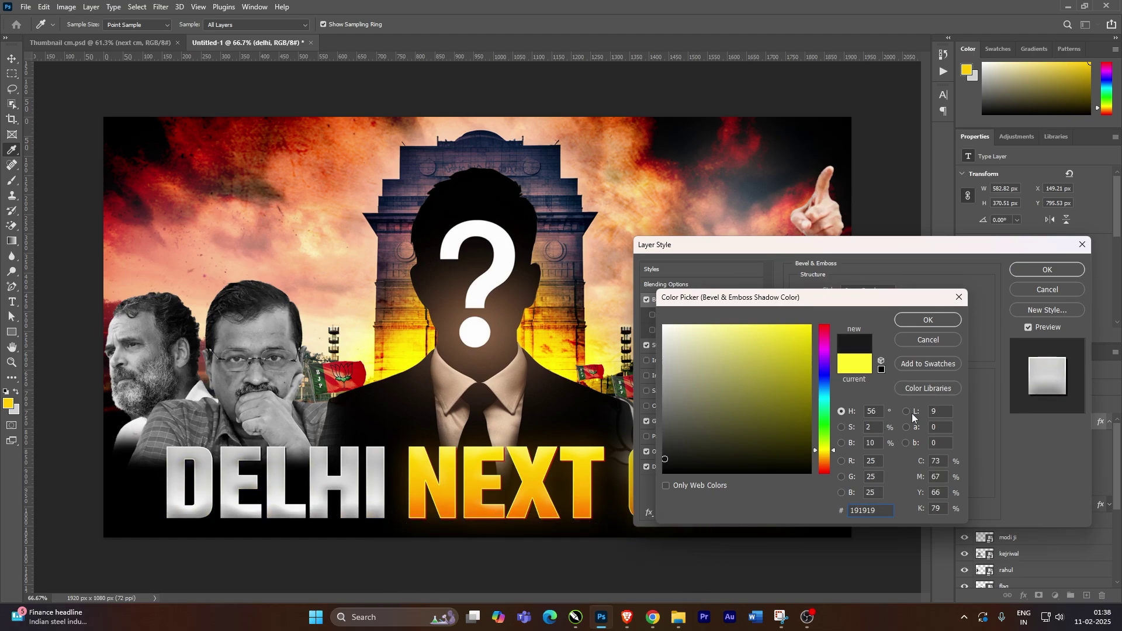
{"action": "left_click", "coordinate": [947, 321]}
{"action": "left_click", "coordinate": [1047, 270]}
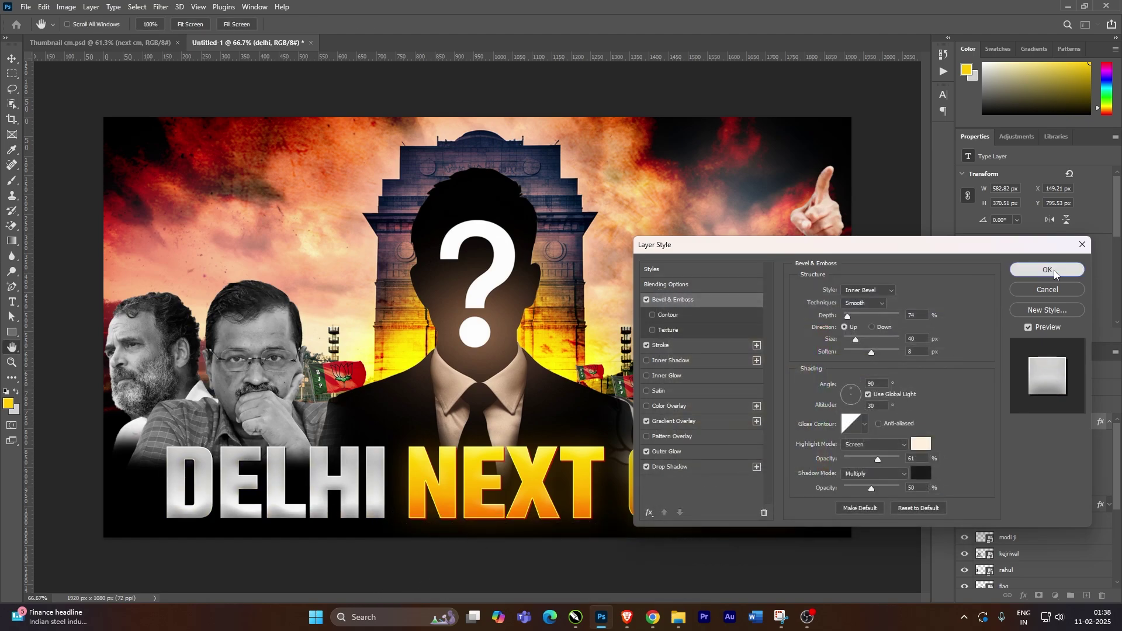
Scale the DELHI and NEXT CM? titles together to about 103% and deselect them
{"action": "left_click", "coordinate": [578, 496], "text": "shift"}
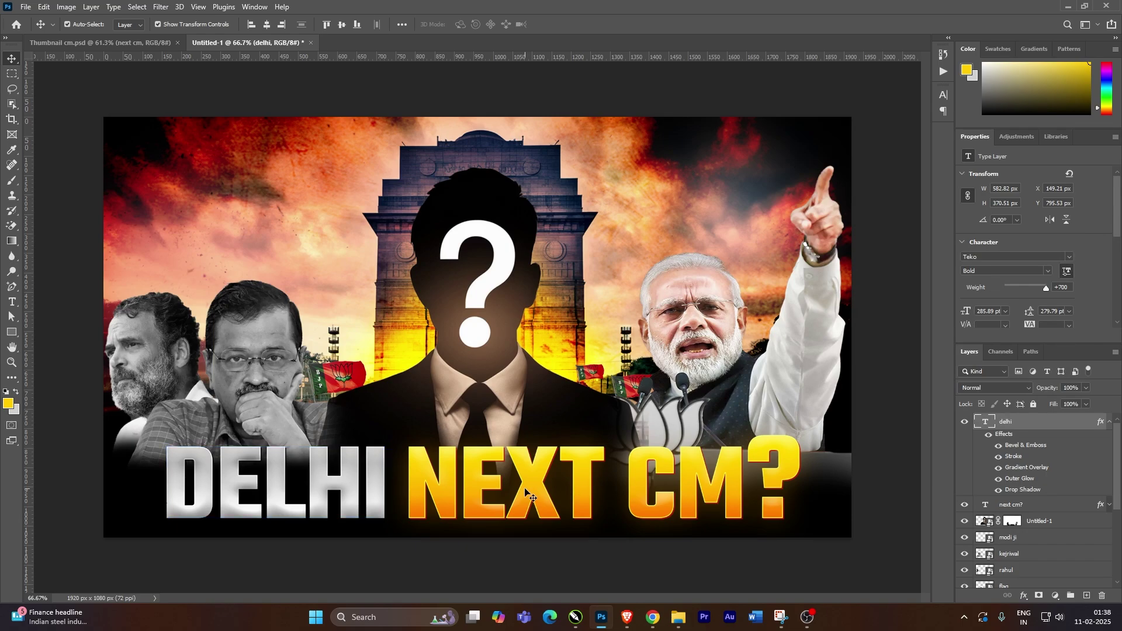
{"action": "left_click_drag", "start_coordinate": [790, 436], "coordinate": [806, 430]}
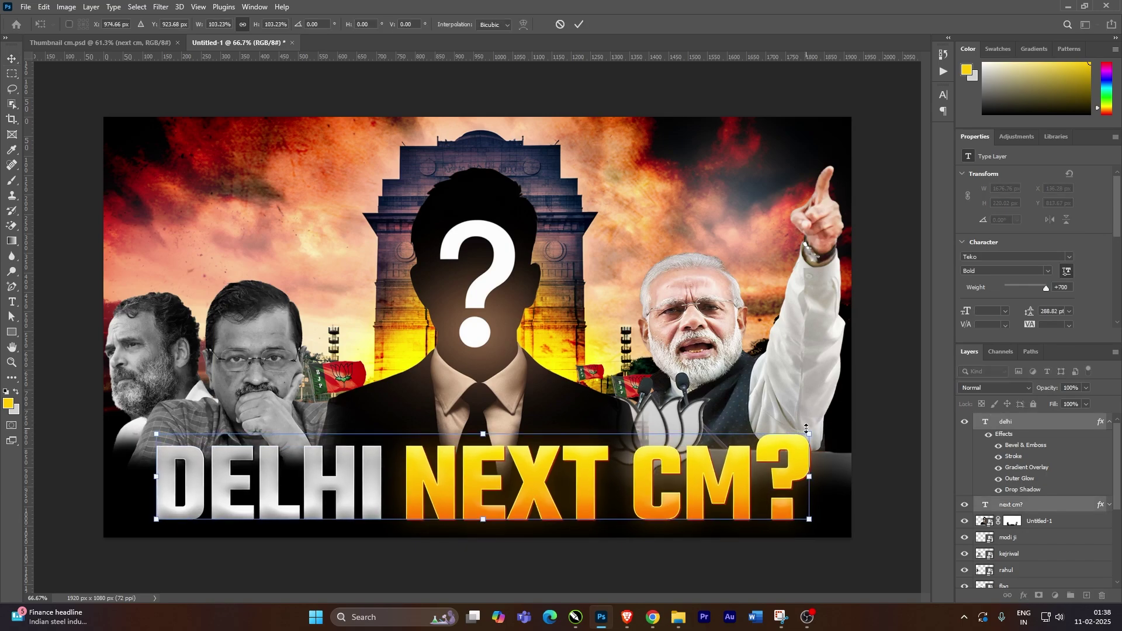
{"action": "key", "text": "Return"}
{"action": "scroll", "coordinate": [887, 391], "scroll_direction": "down", "scroll_amount": 3}
{"action": "key", "text": "ctrl+alt+a"}
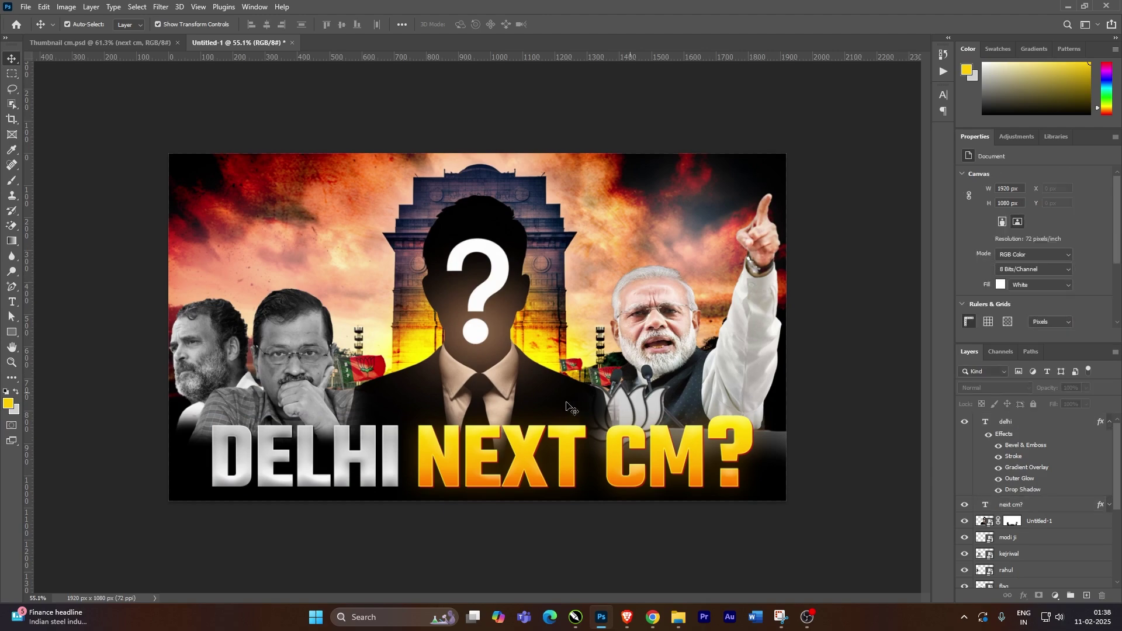
Draw a black rectangle about 635 px wide above the title across the silhouette's chest and stretch its height to about 101 px
{"action": "key", "text": "ctrl+plus"}
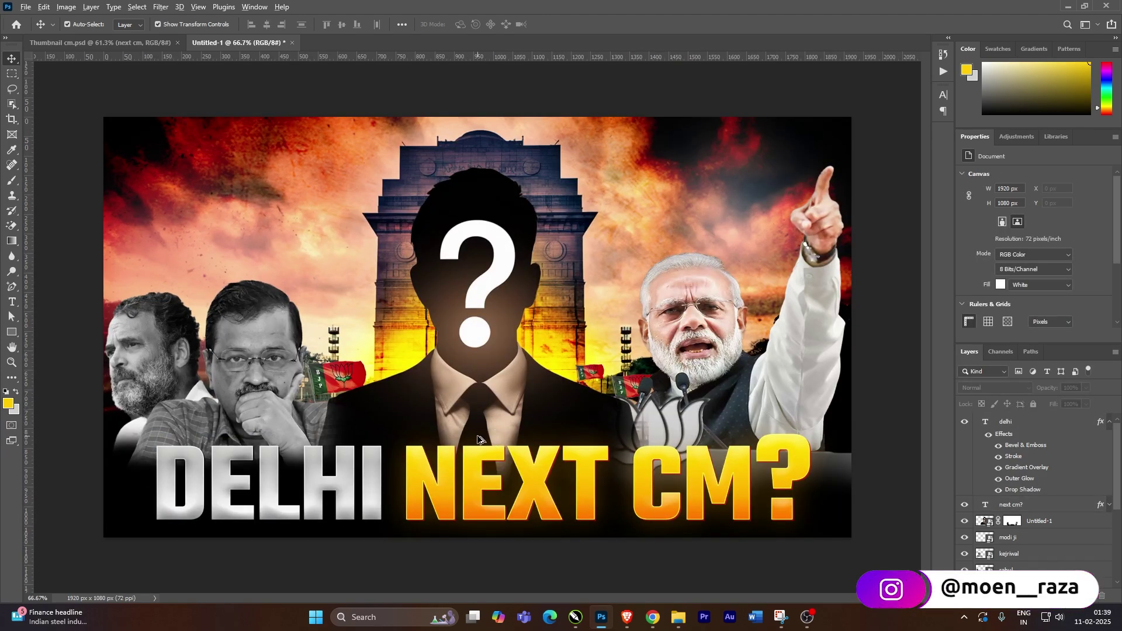
{"action": "scroll", "coordinate": [471, 419], "scroll_direction": "up", "scroll_amount": 1}
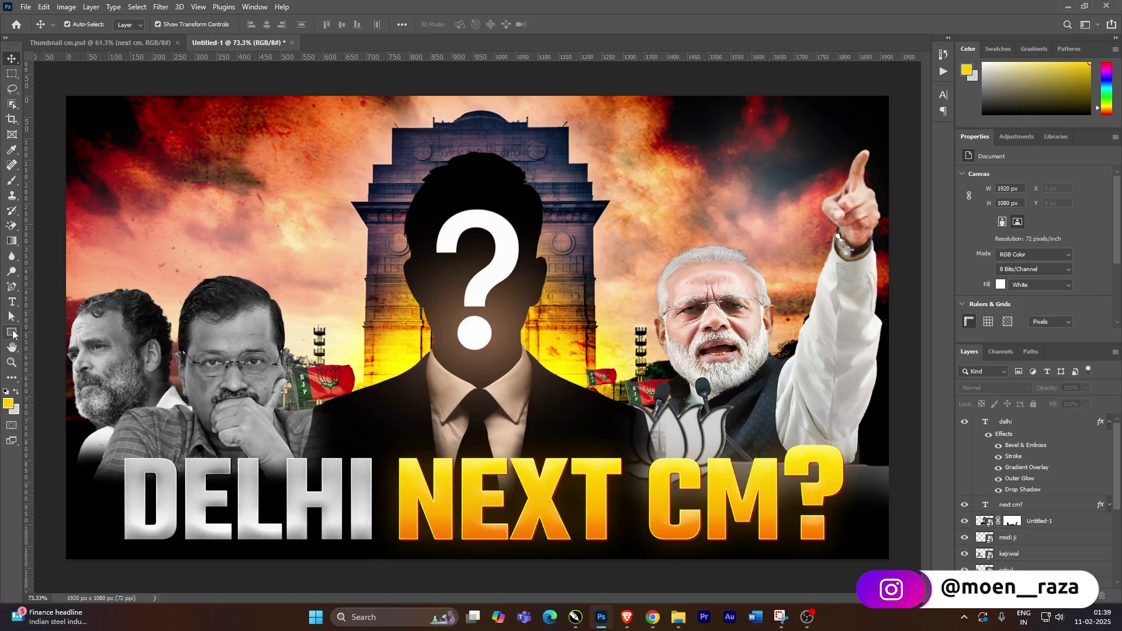
{"action": "left_click", "coordinate": [13, 335]}
{"action": "left_click_drag", "start_coordinate": [339, 414], "coordinate": [611, 452]}
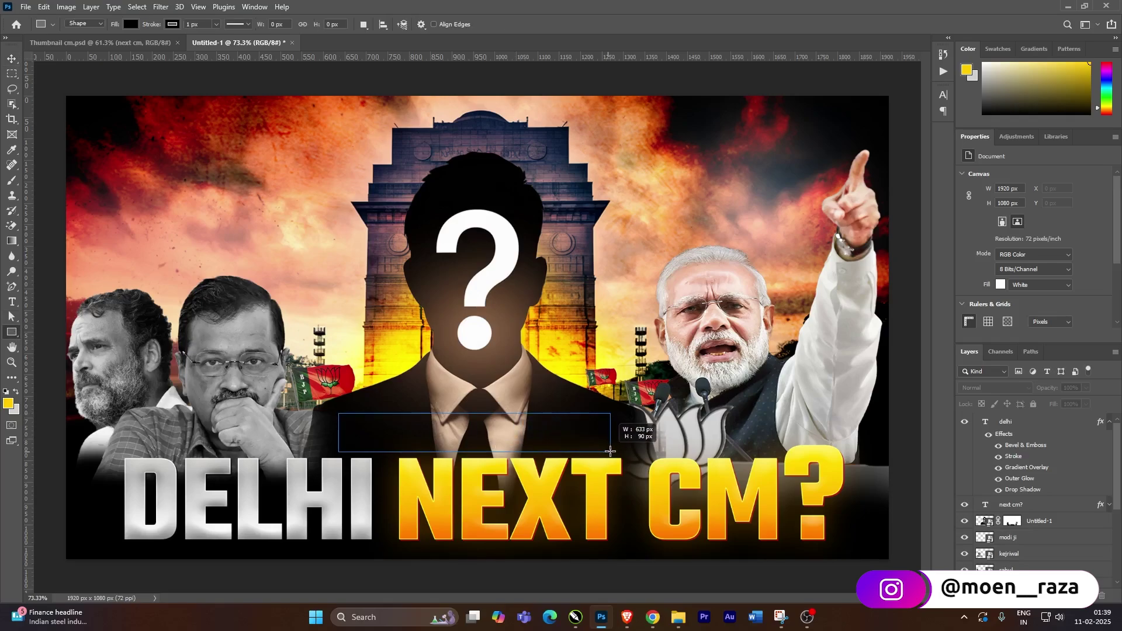
{"action": "scroll", "coordinate": [463, 422], "scroll_direction": "up", "scroll_amount": 1}
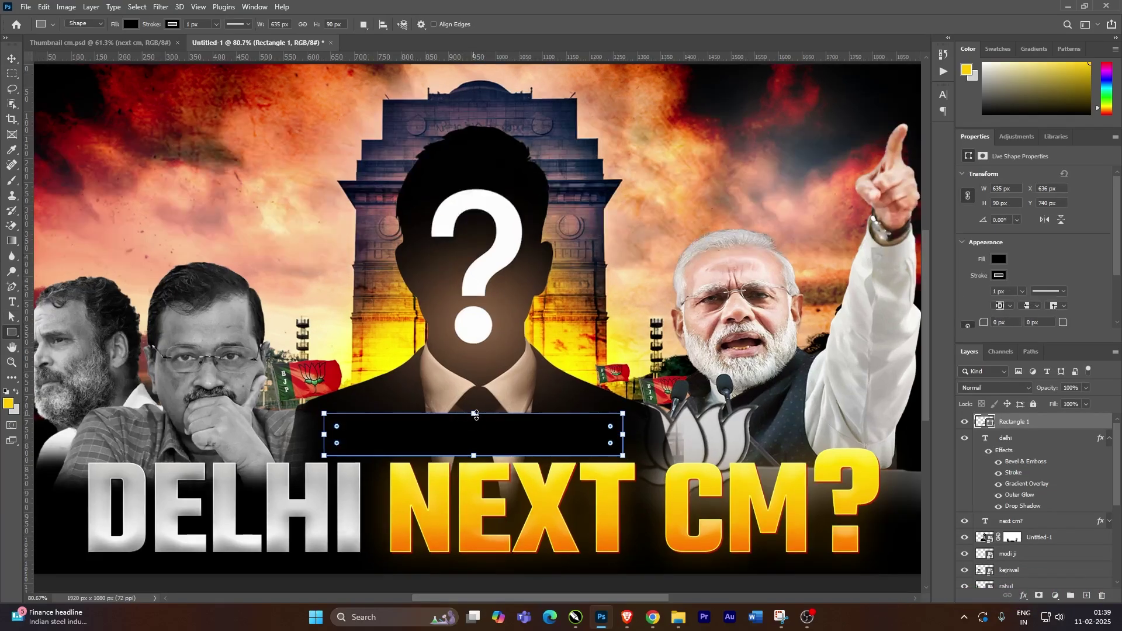
{"action": "left_click_drag", "start_coordinate": [474, 414], "coordinate": [474, 408]}
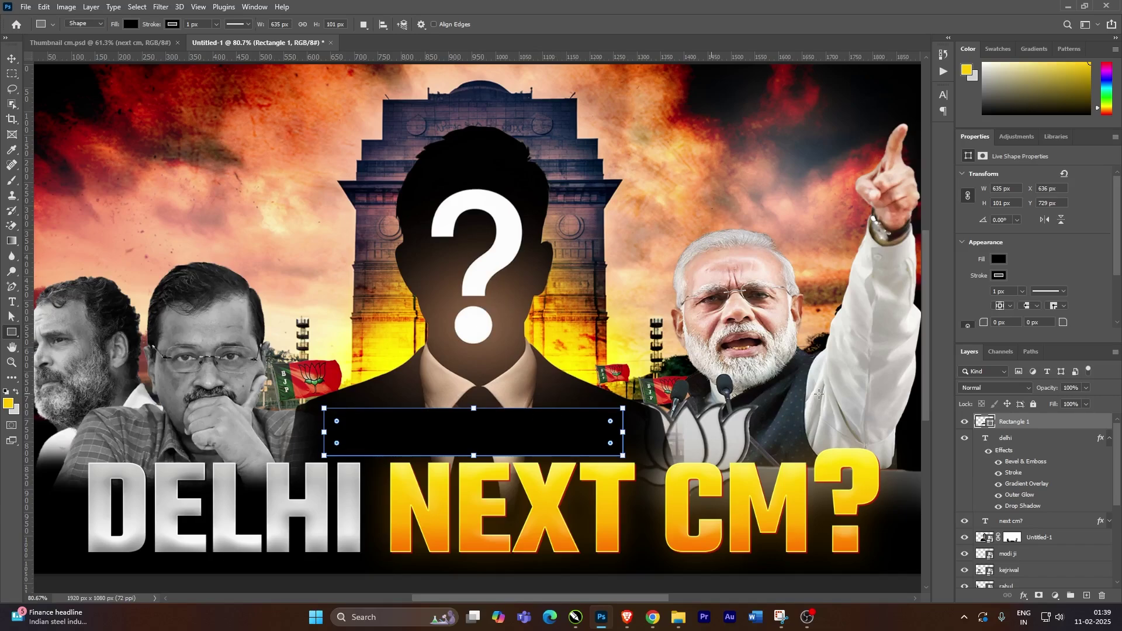
Add a gradient overlay to the rectangle and set the gradient's starting colour stop to grey b4b4b4
{"action": "left_click", "coordinate": [1023, 596]}
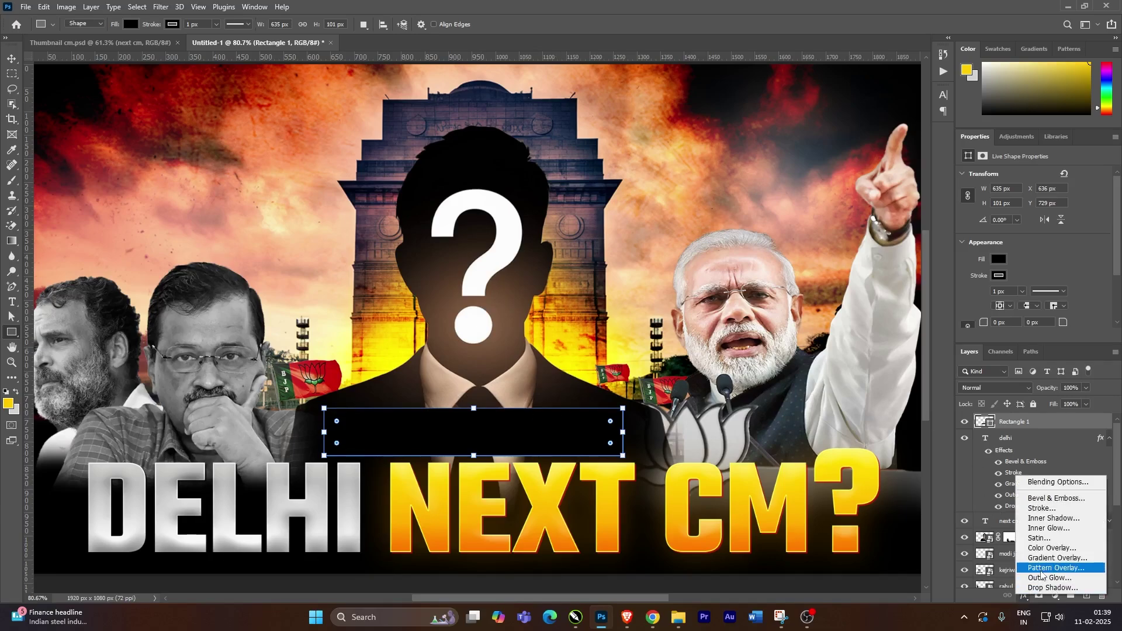
{"action": "key", "text": "Escape"}
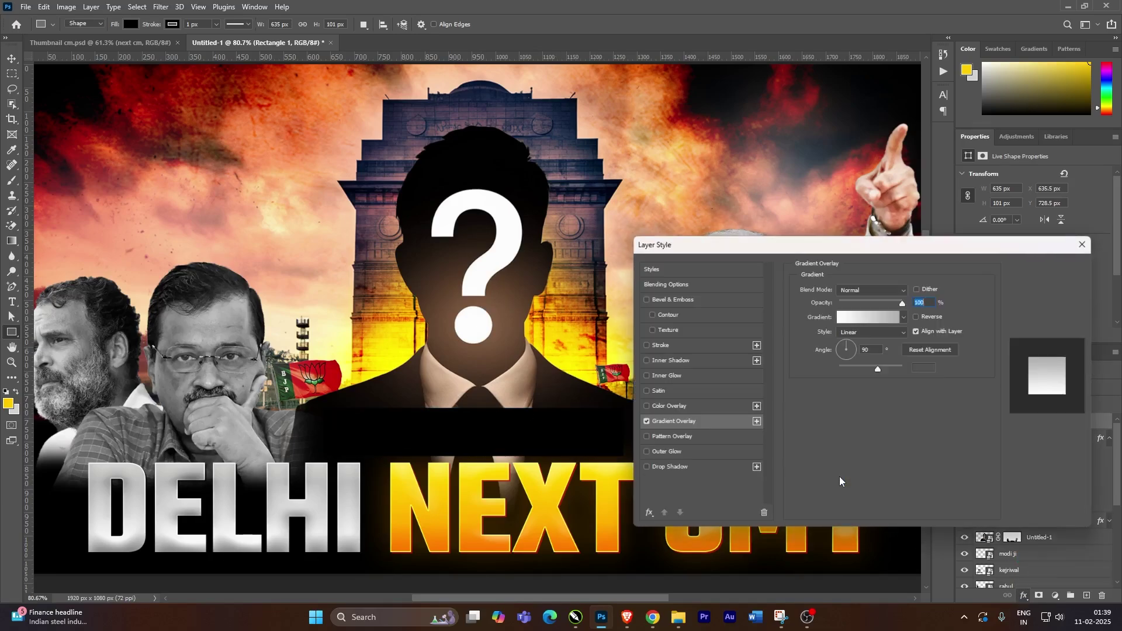
{"action": "left_click", "coordinate": [862, 317]}
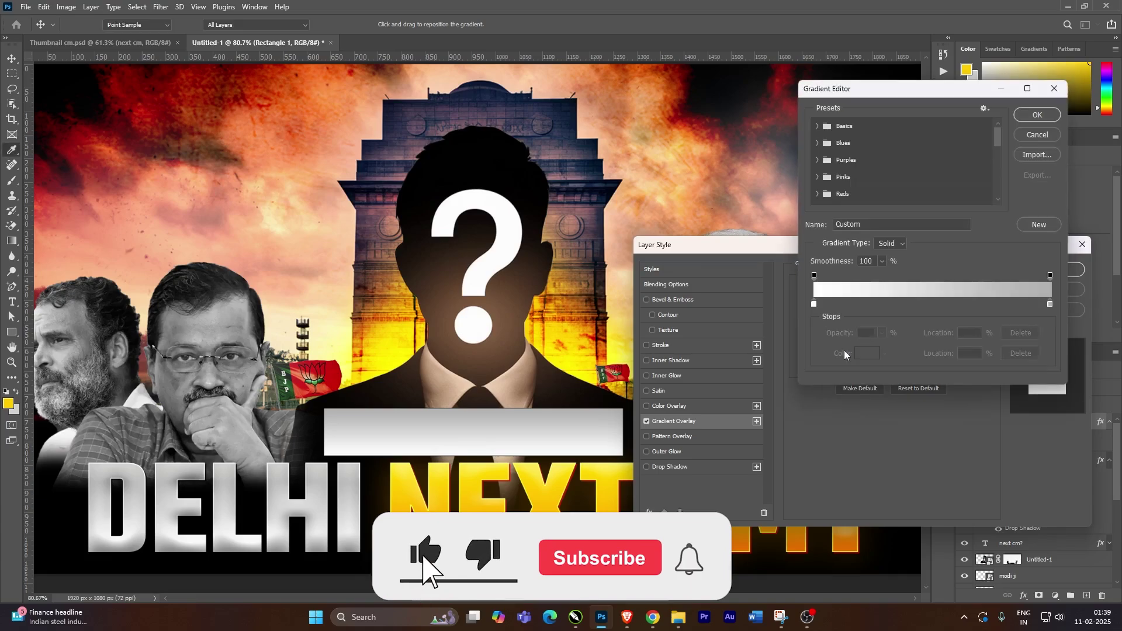
{"action": "left_click", "coordinate": [815, 304]}
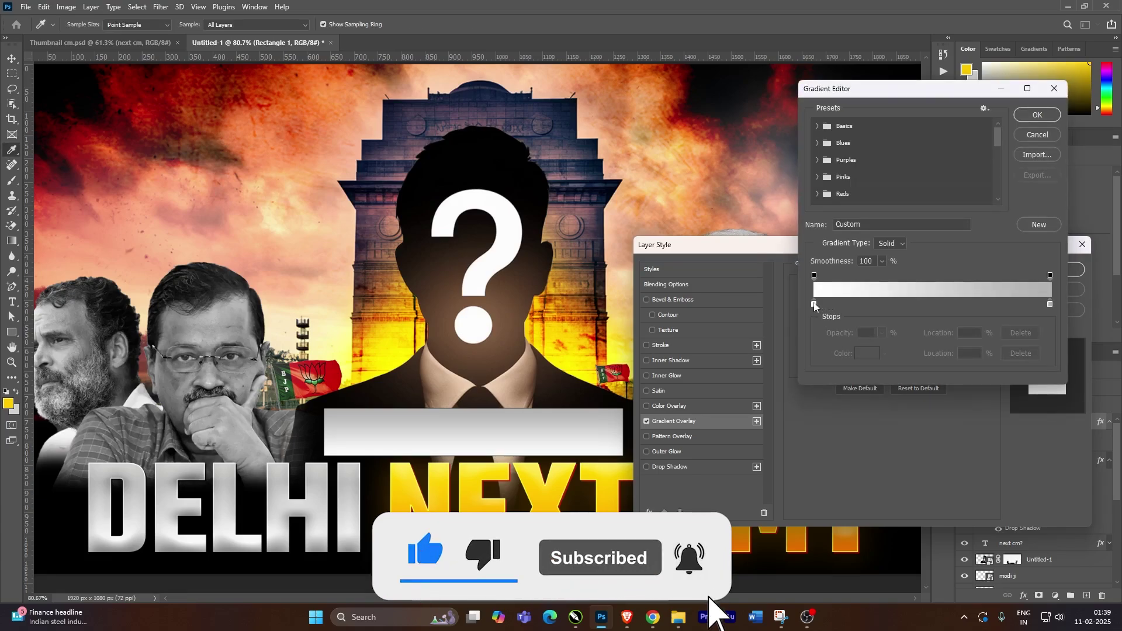
{"action": "left_click", "coordinate": [867, 353]}
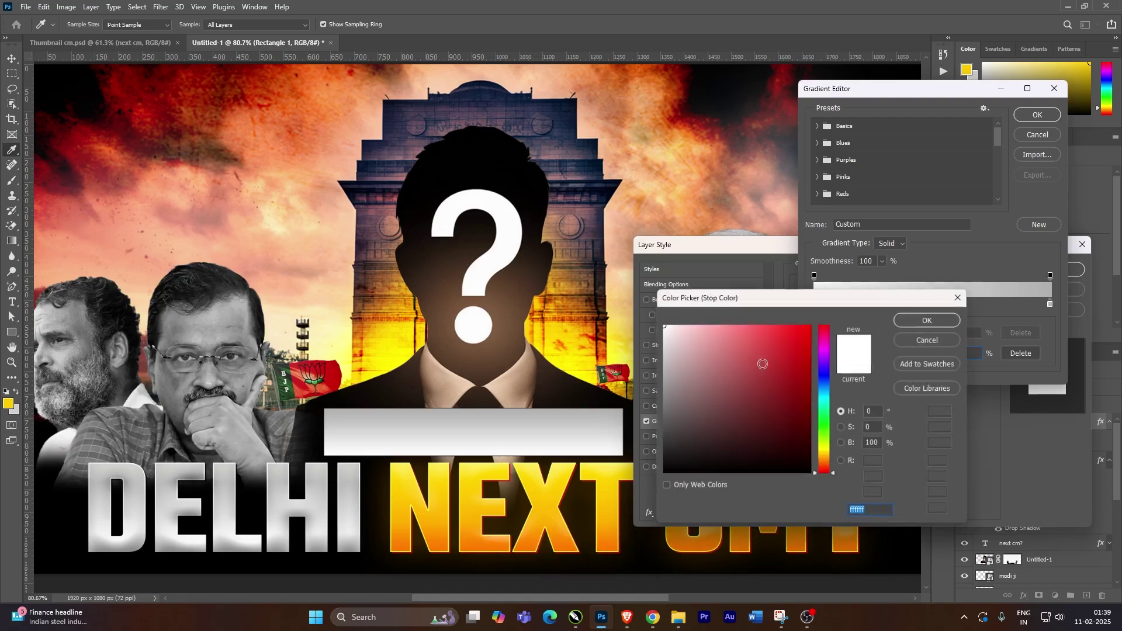
{"action": "left_click_drag", "start_coordinate": [679, 370], "coordinate": [662, 368]}
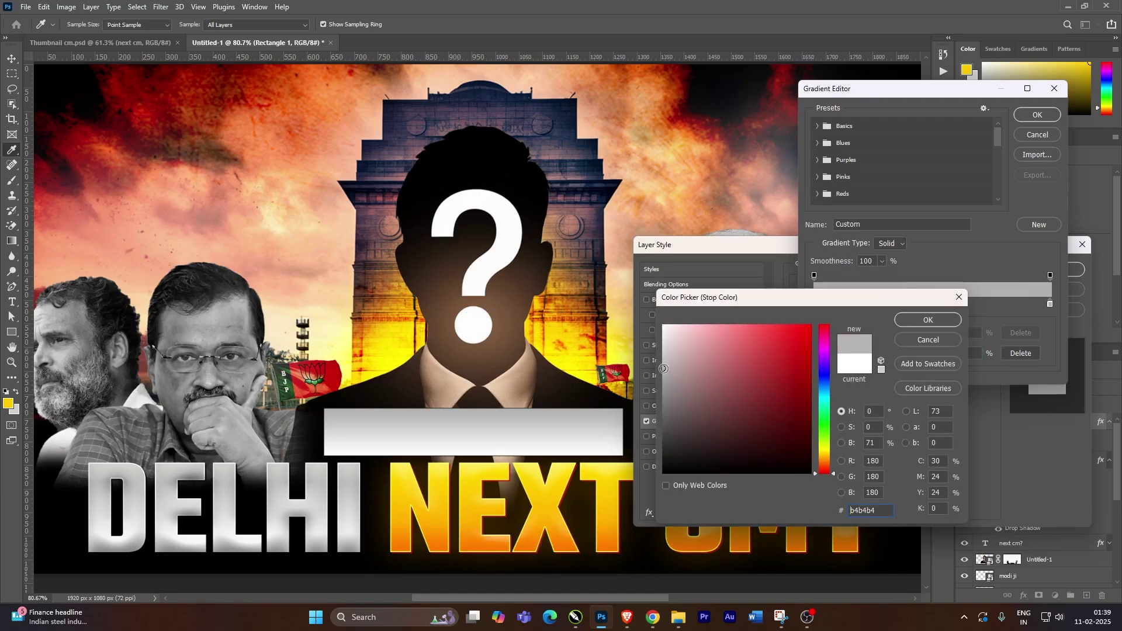
{"action": "left_click", "coordinate": [934, 321]}
Insert a white colour stop at 49% in the rectangle's gradient and accept the edited gradient
{"action": "left_click_drag", "start_coordinate": [934, 303], "coordinate": [931, 303]}
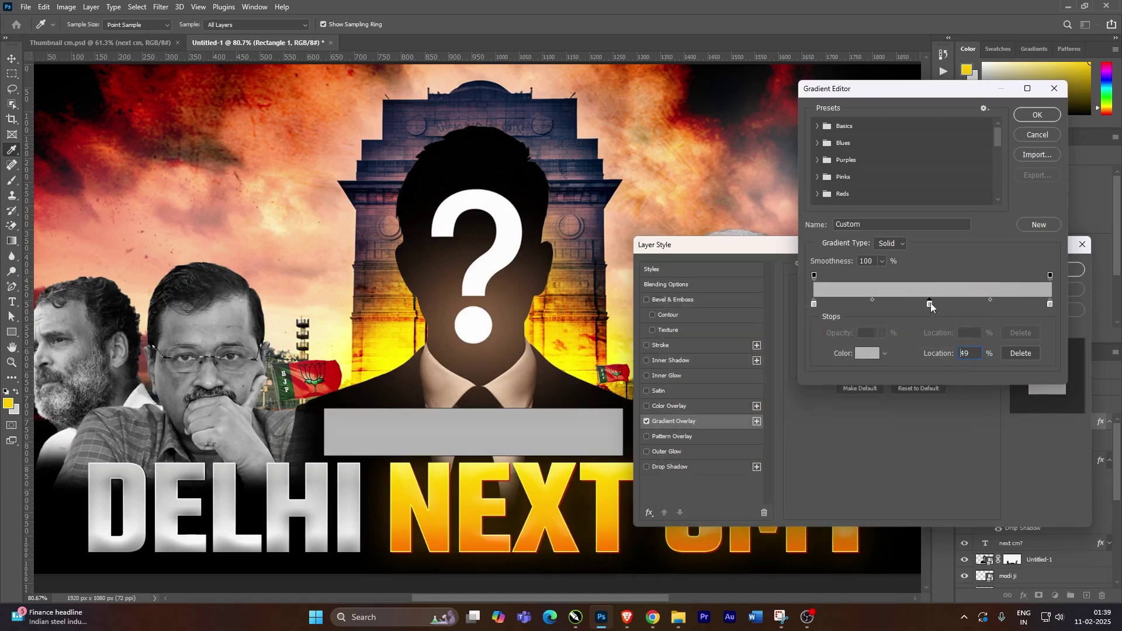
{"action": "left_click", "coordinate": [868, 353]}
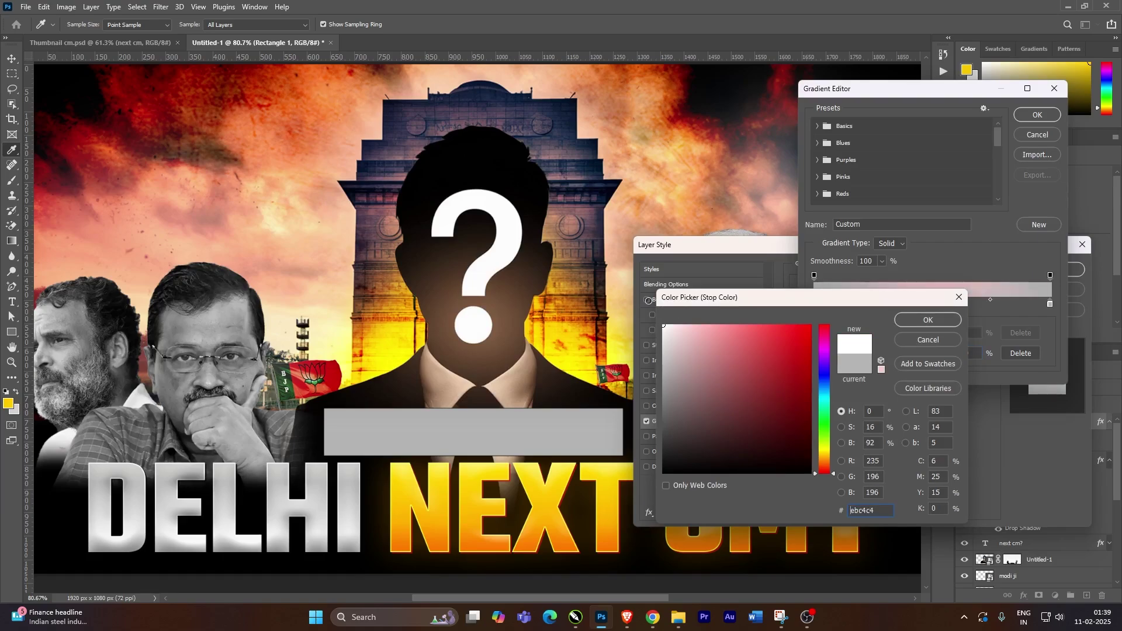
{"action": "left_click", "coordinate": [665, 326]}
{"action": "left_click", "coordinate": [932, 322]}
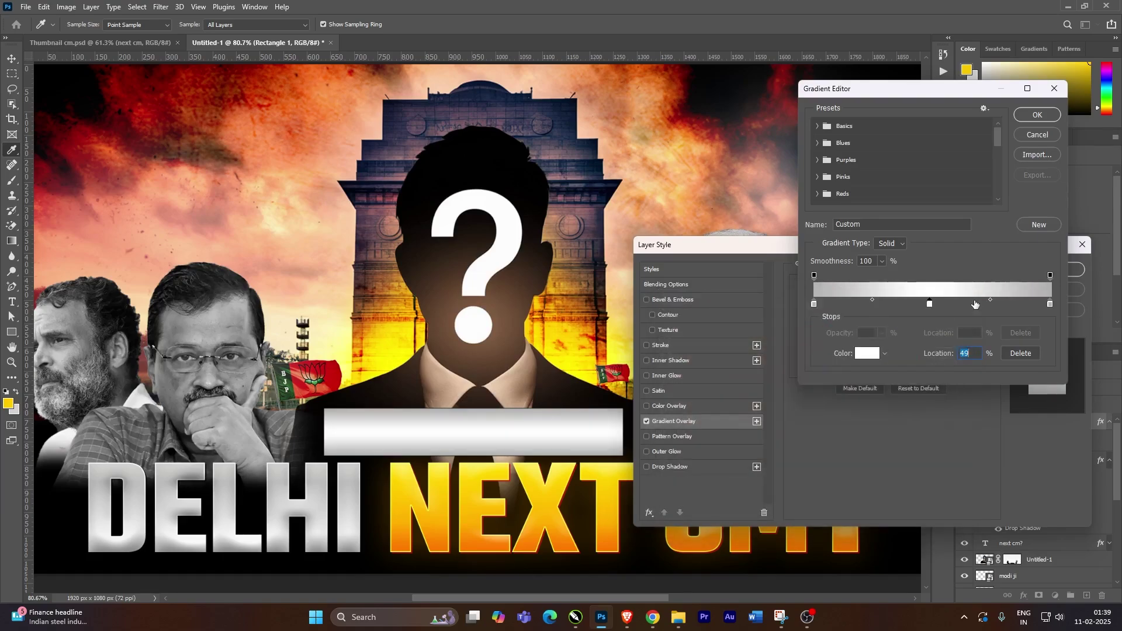
{"action": "left_click", "coordinate": [1031, 119]}
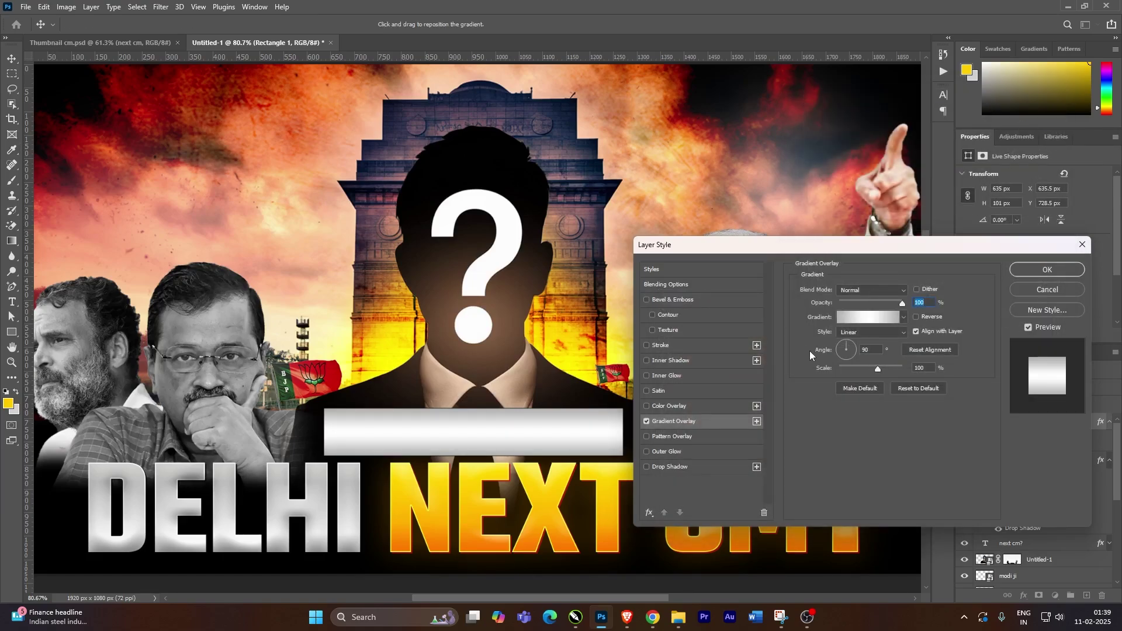
Give the rectangle a 2 px white inside stroke and a white inner glow with 18% choke and 13 px size, and apply the layer style
{"action": "left_click", "coordinate": [670, 346]}
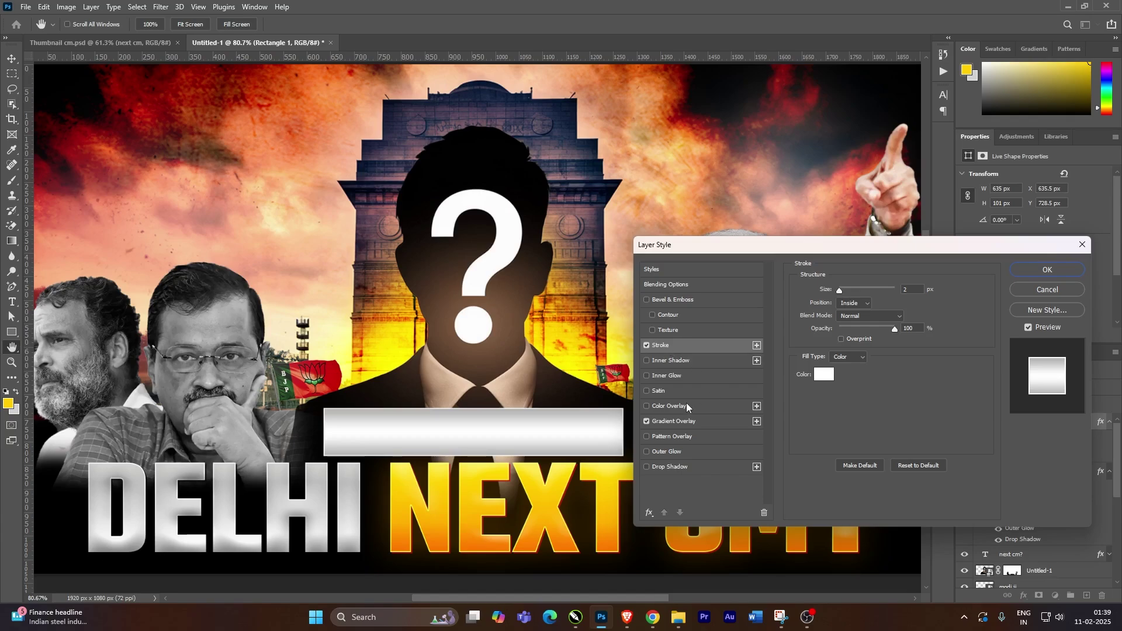
{"action": "left_click", "coordinate": [682, 376]}
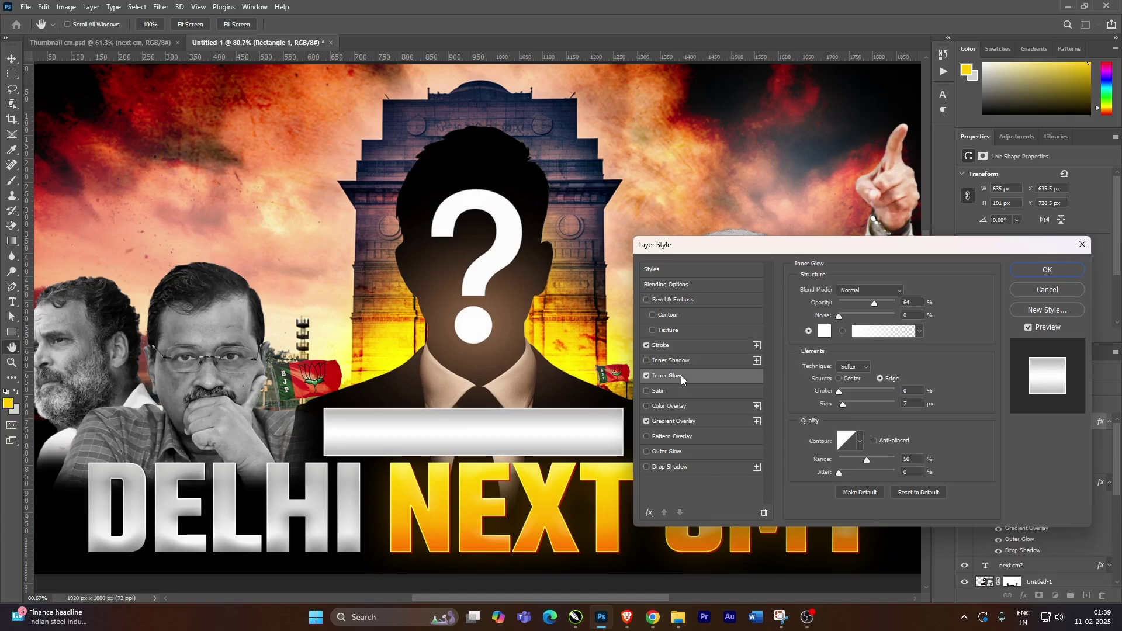
{"action": "left_click", "coordinate": [825, 330]}
{"action": "left_click", "coordinate": [910, 321]}
{"action": "left_click", "coordinate": [824, 331]}
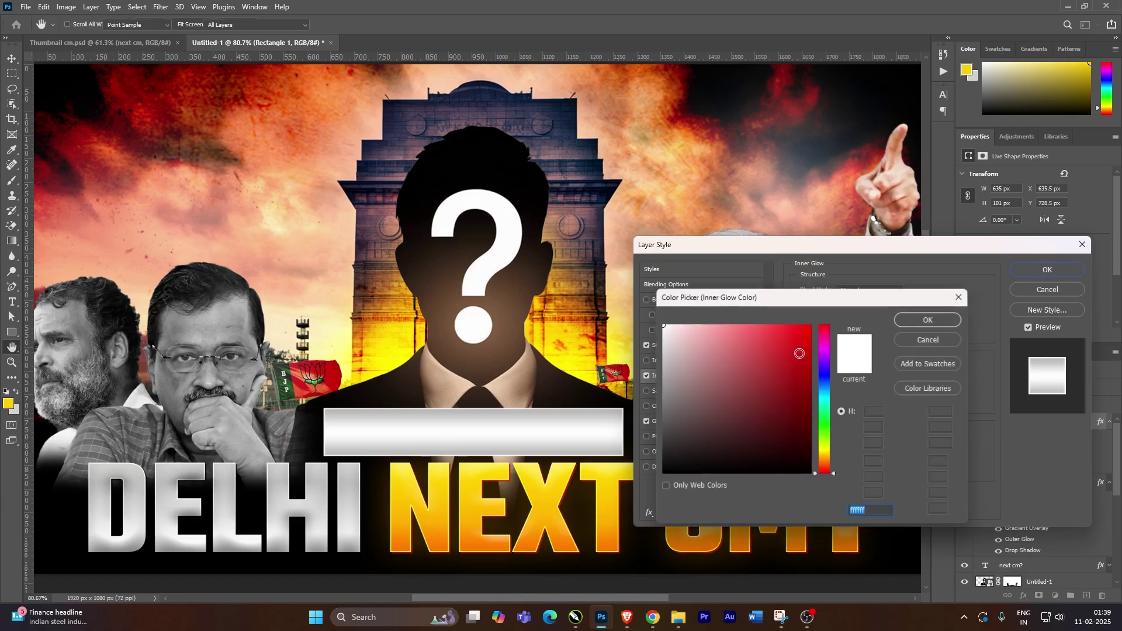
{"action": "left_click", "coordinate": [913, 322]}
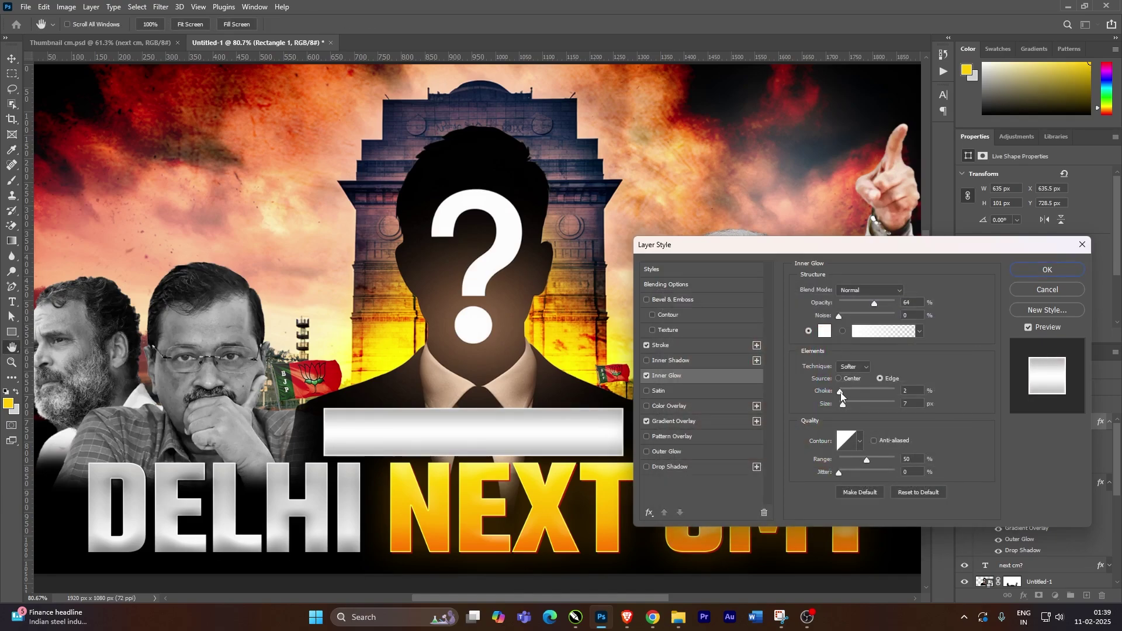
{"action": "left_click_drag", "start_coordinate": [842, 396], "coordinate": [847, 407]}
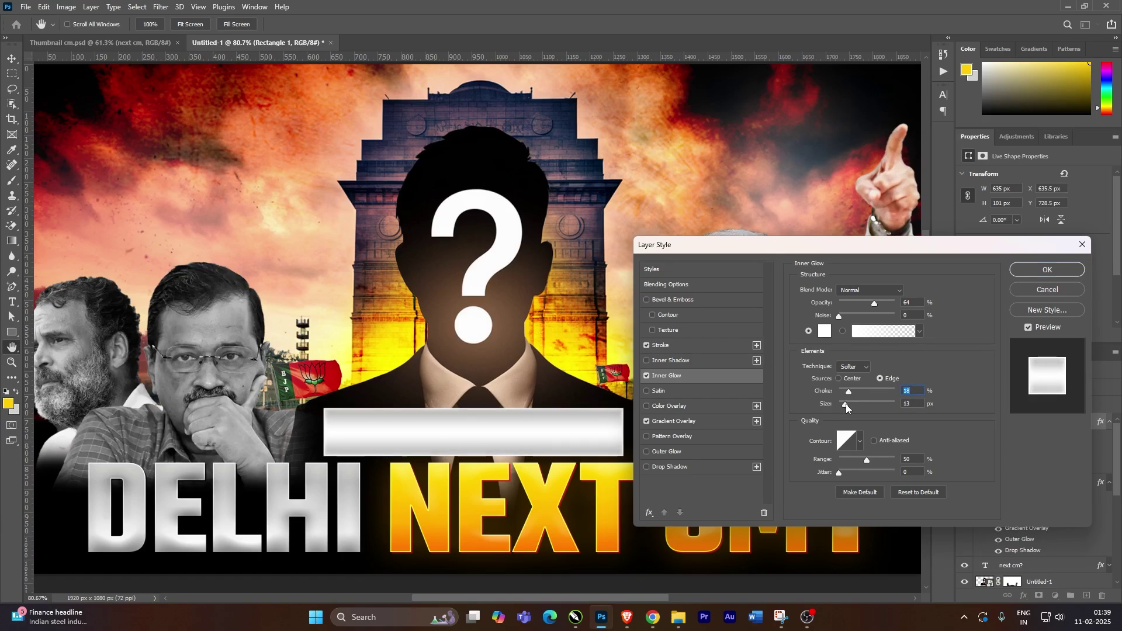
{"action": "left_click", "coordinate": [847, 407]}
{"action": "left_click", "coordinate": [1047, 270]}
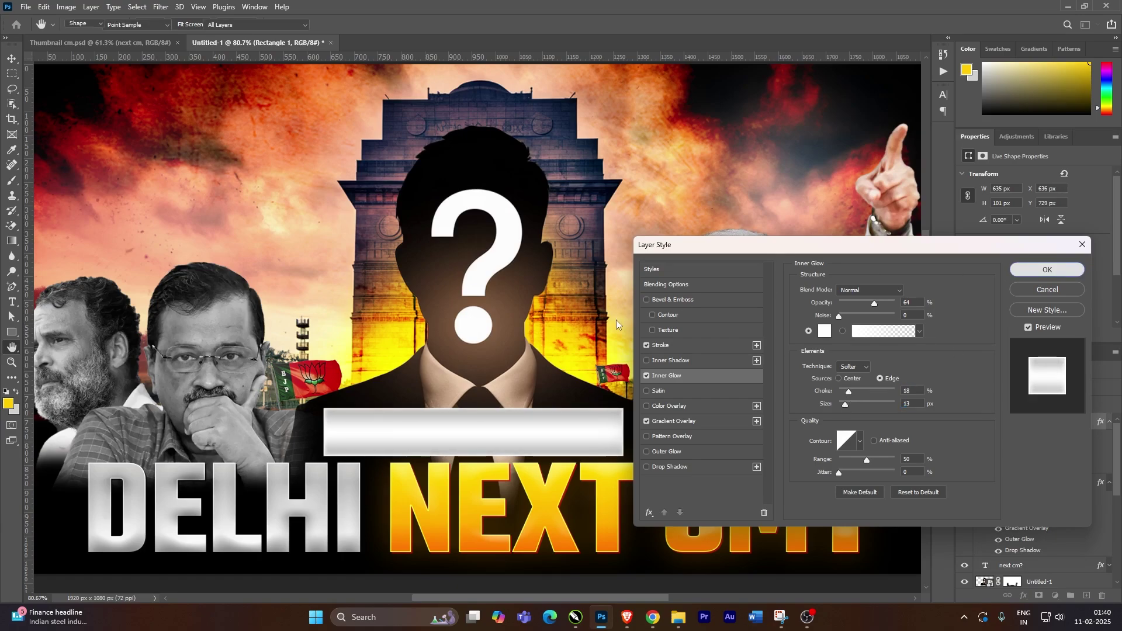
Add the red text WHO IS in Teko Bold and place it over the silver rectangle
{"action": "key", "text": "ctrl+minus"}
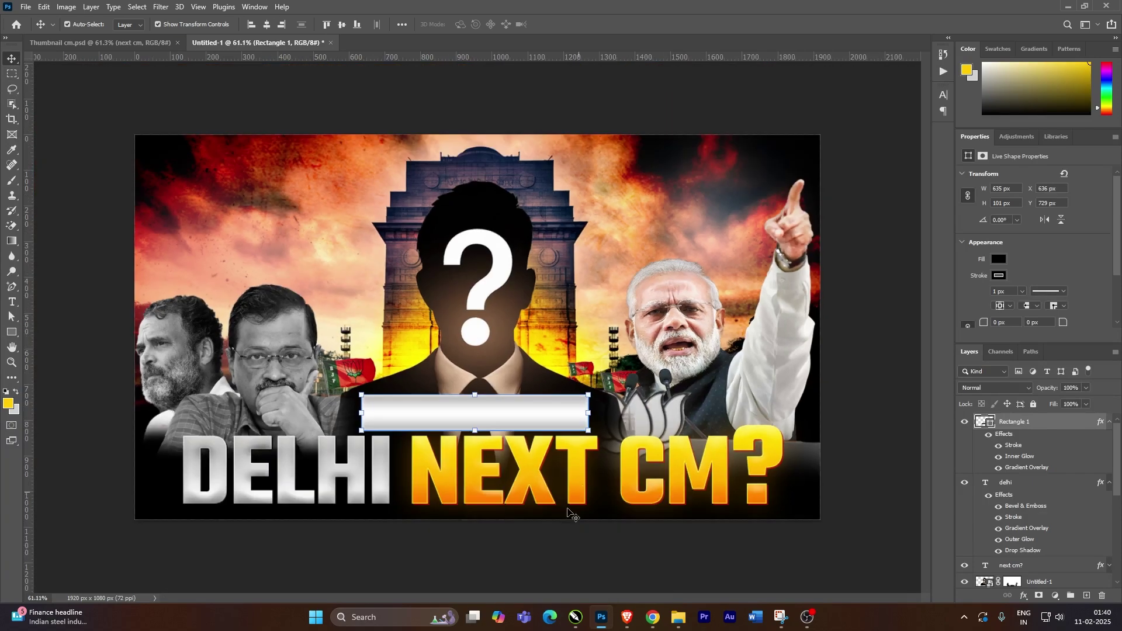
{"action": "left_click", "coordinate": [576, 538]}
{"action": "key", "text": "ctrl+0"}
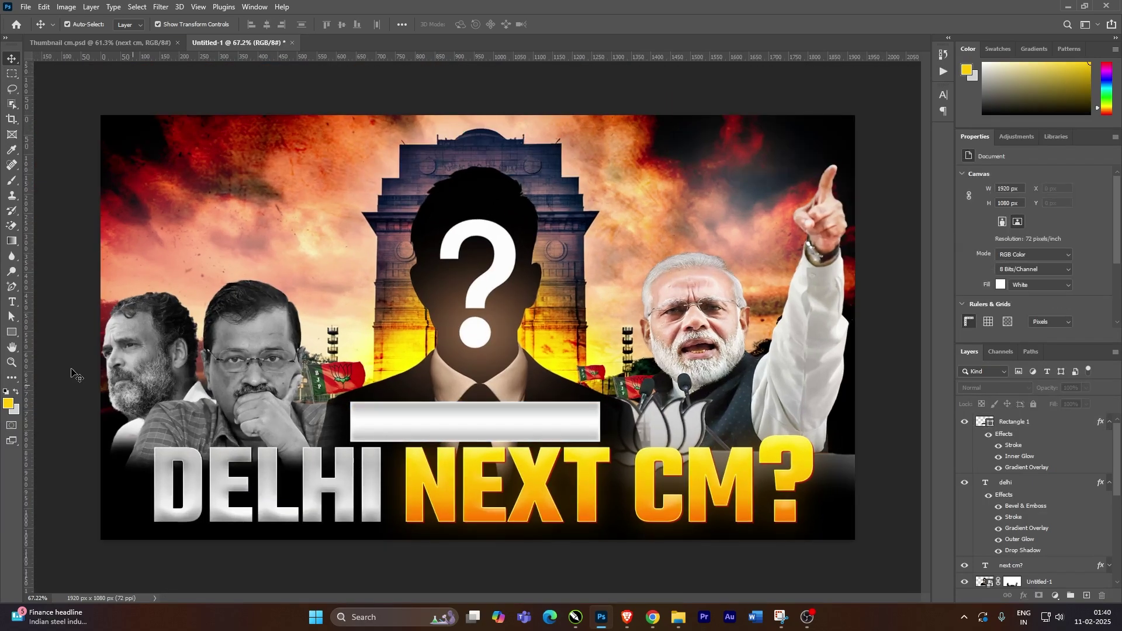
{"action": "left_click", "coordinate": [12, 302]}
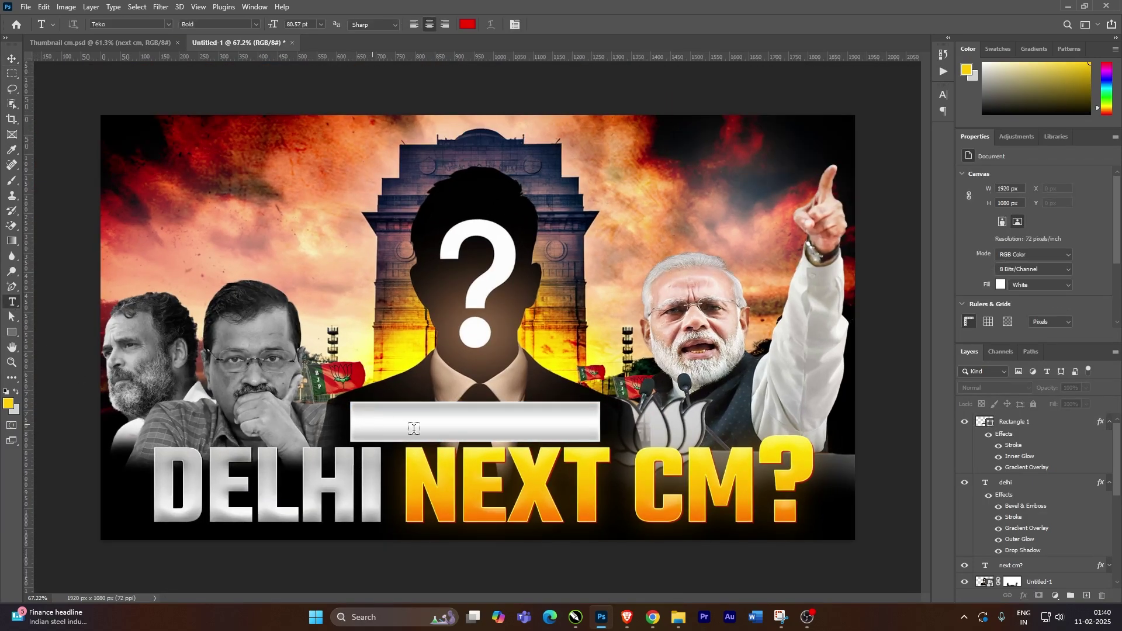
{"action": "left_click", "coordinate": [373, 422]}
{"action": "type", "text": "WHO IS"}
{"action": "key", "text": "ctrl+Return"}
{"action": "key", "text": "v"}
{"action": "left_click_drag", "start_coordinate": [435, 428], "coordinate": [539, 429]}
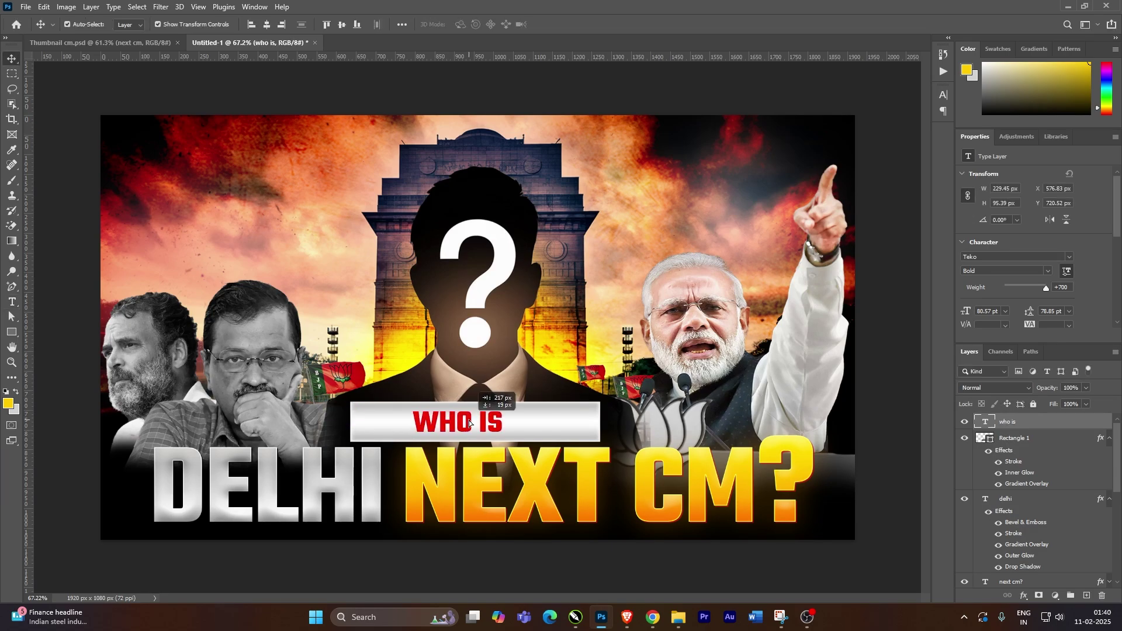
Align the WHO IS text with the silver rectangle and shift both to the canvas's horizontal centre
{"action": "scroll", "coordinate": [538, 428], "scroll_direction": "up", "scroll_amount": 5}
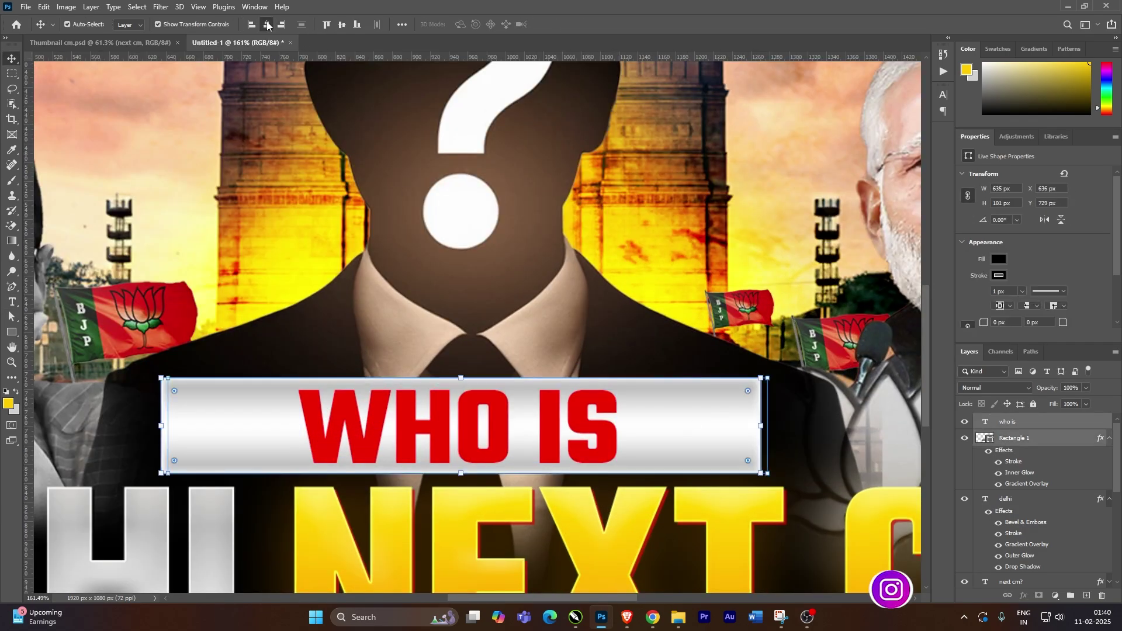
{"action": "left_click_drag", "start_coordinate": [681, 409], "coordinate": [689, 410]}
{"action": "left_click", "coordinate": [689, 410]}
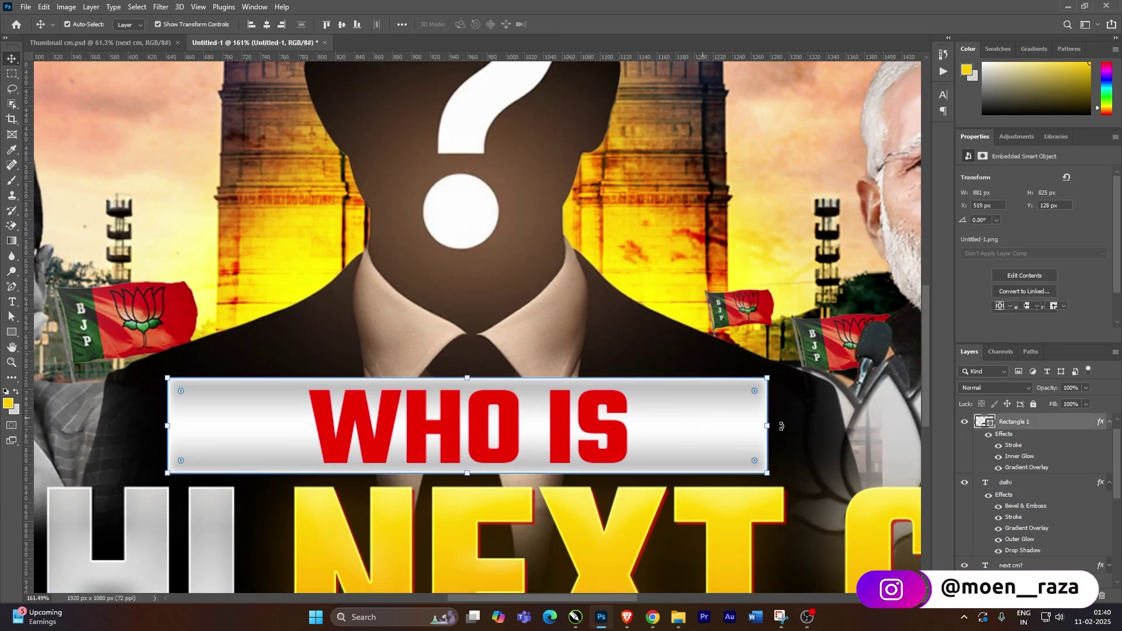
Narrow the silver rectangle to about 90% of its width and pull both lower corners inward to form a trapezoid
{"action": "key", "text": "ctrl+t"}
{"action": "left_click_drag", "start_coordinate": [767, 426], "coordinate": [746, 421]}
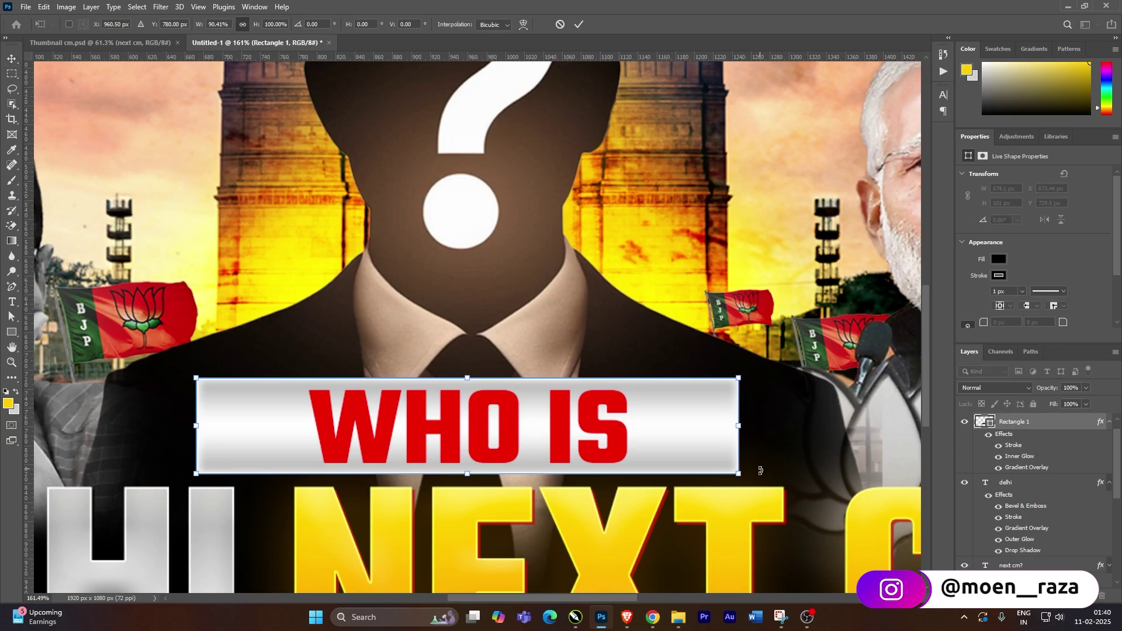
{"action": "left_click_drag", "start_coordinate": [739, 478], "coordinate": [711, 473]}
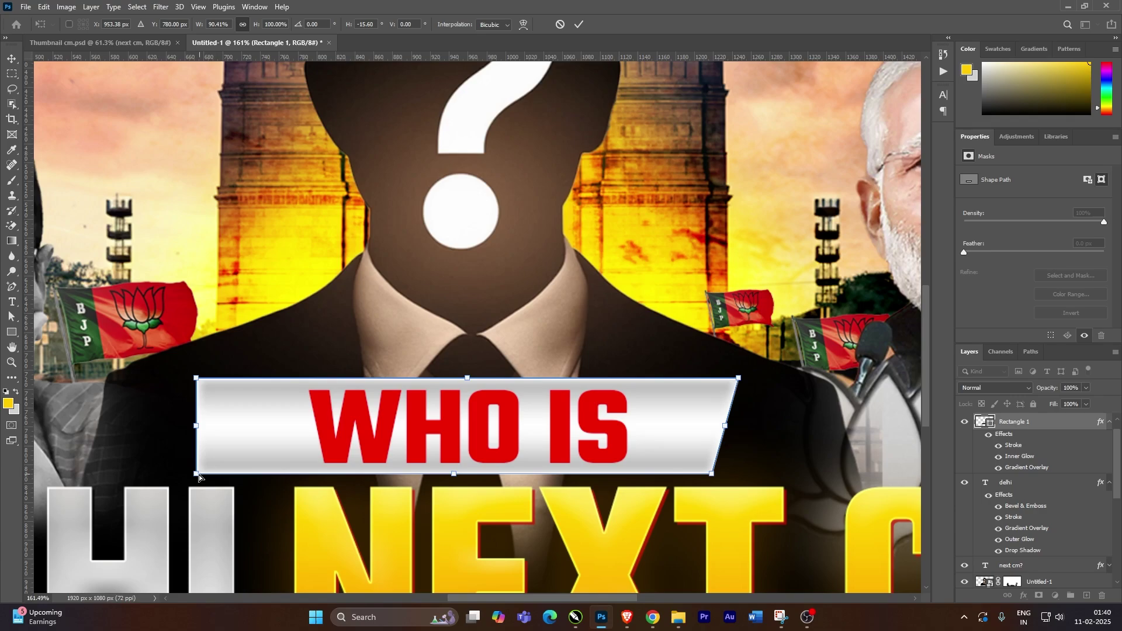
{"action": "left_click_drag", "start_coordinate": [197, 476], "coordinate": [211, 475]}
{"action": "key", "text": "Return"}
Nudge the NEXT CM? title a few pixels closer to the DELHI title
{"action": "key", "text": "ctrl+0"}
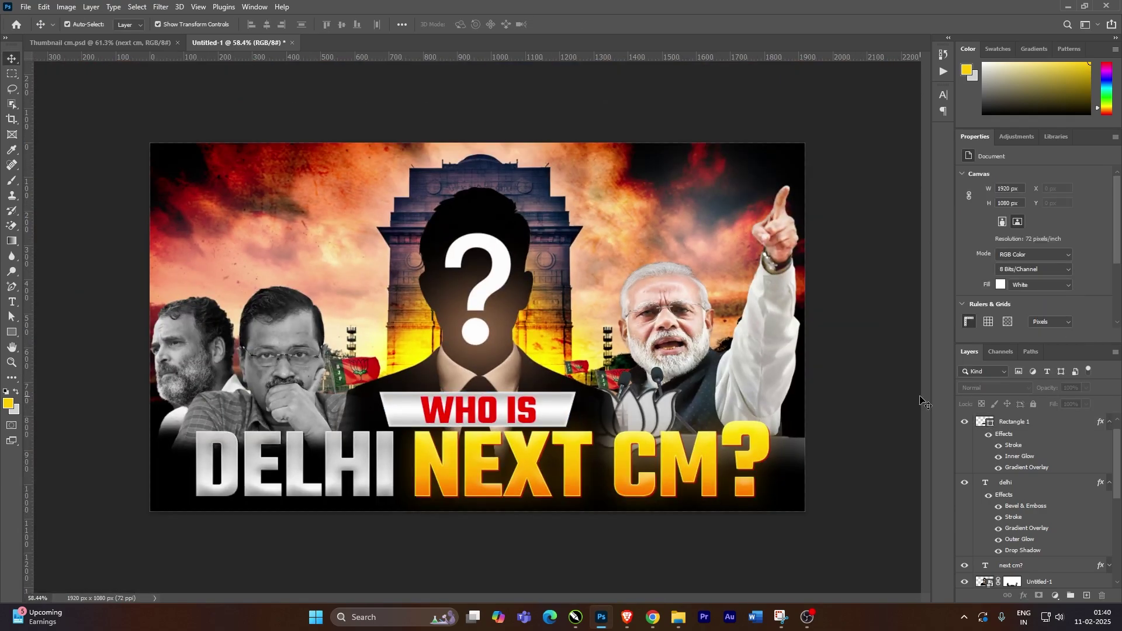
{"action": "key", "text": "ctrl+plus"}
{"action": "key", "text": "ctrl+plus"}
{"action": "key", "text": "ctrl+plus"}
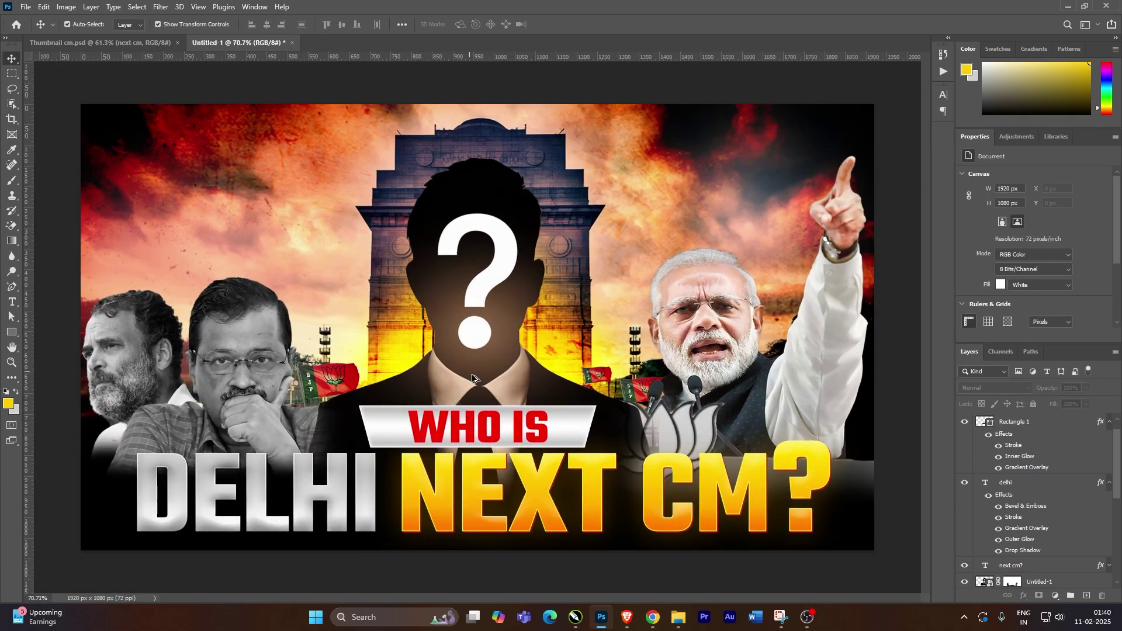
{"action": "left_click", "coordinate": [532, 503]}
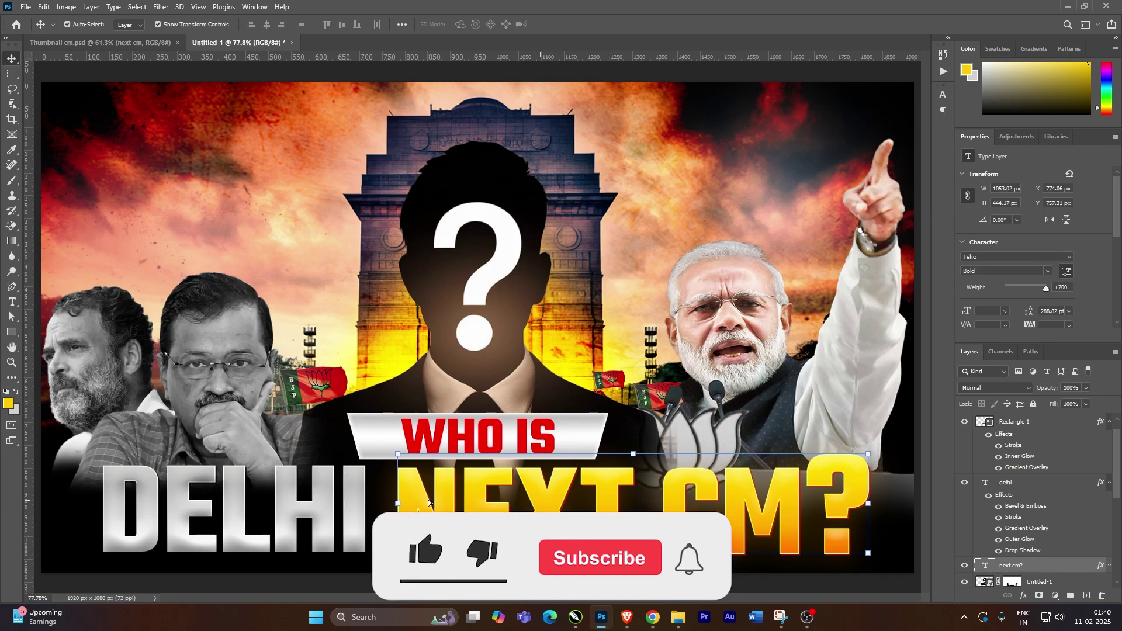
{"action": "left_click_drag", "start_coordinate": [532, 503], "coordinate": [529, 503]}
Move the DELHI and NEXT CM? titles together about 17 px down, away from the WHO IS banner
{"action": "key", "text": "alt+bracketright"}
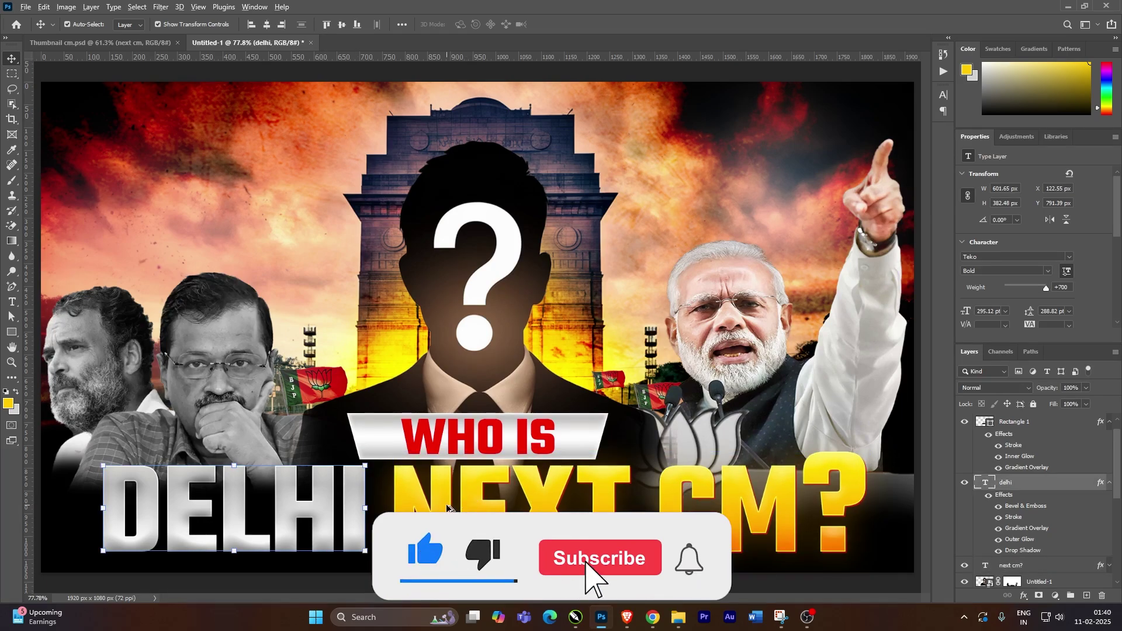
{"action": "scroll", "coordinate": [455, 492], "scroll_direction": "up", "scroll_amount": 2}
{"action": "scroll", "coordinate": [403, 501], "scroll_direction": "up", "scroll_amount": 1}
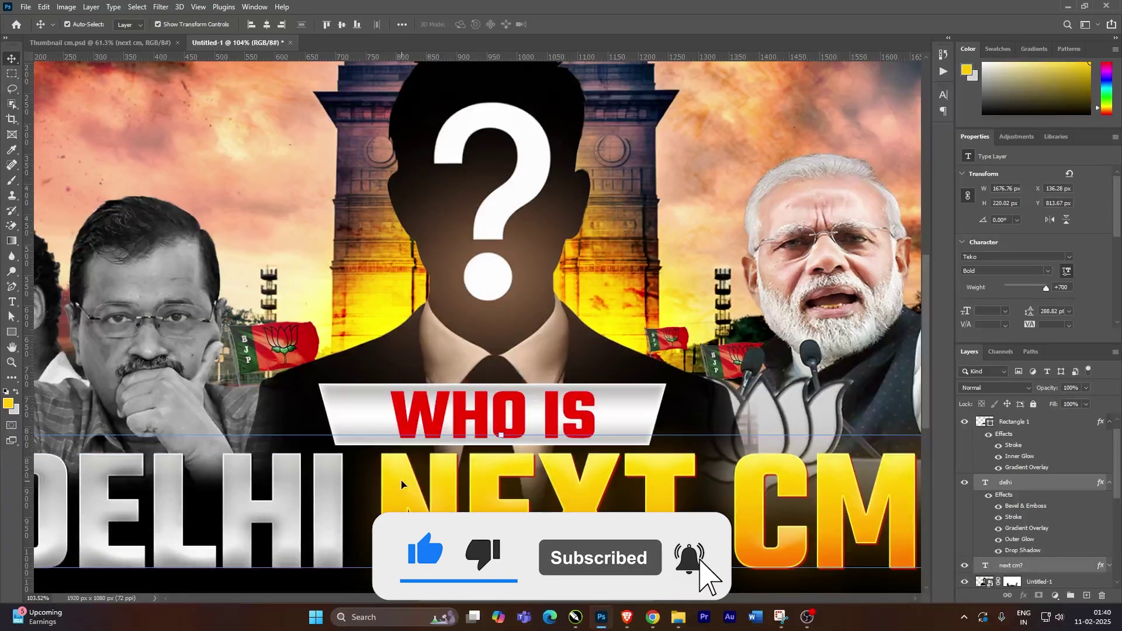
{"action": "left_click_drag", "start_coordinate": [401, 486], "coordinate": [401, 489]}
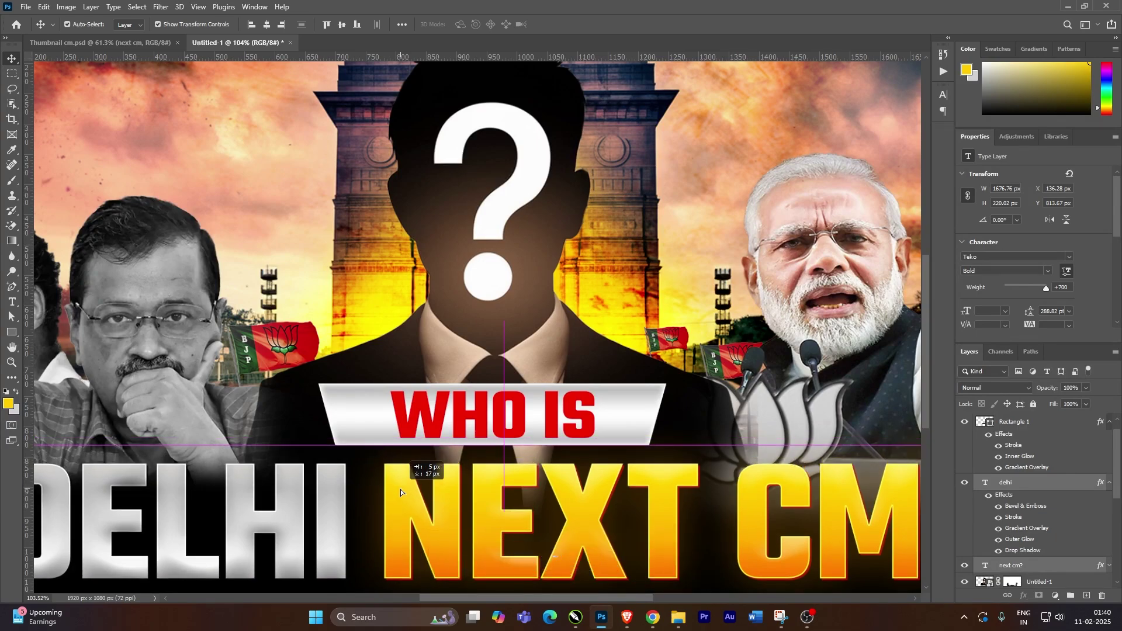
Deselect the title layers and examine the whole thumbnail composition for balance and spacing
{"action": "scroll", "coordinate": [475, 481], "scroll_direction": "down", "scroll_amount": 1}
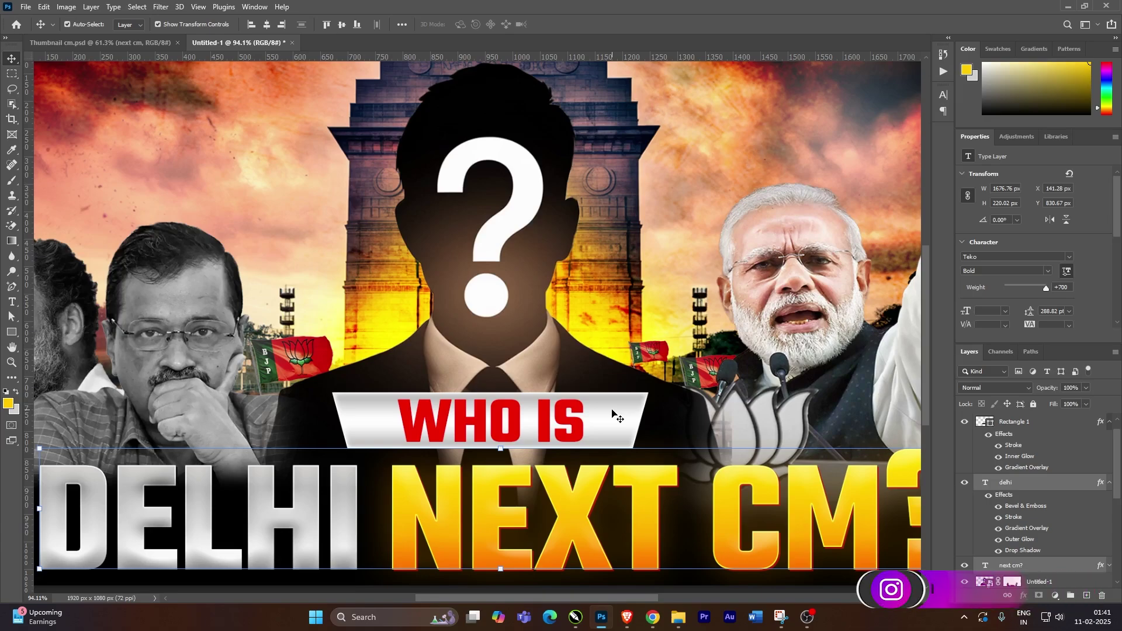
{"action": "scroll", "coordinate": [614, 416], "scroll_direction": "down", "scroll_amount": 3}
{"action": "scroll", "coordinate": [600, 413], "scroll_direction": "down", "scroll_amount": 1}
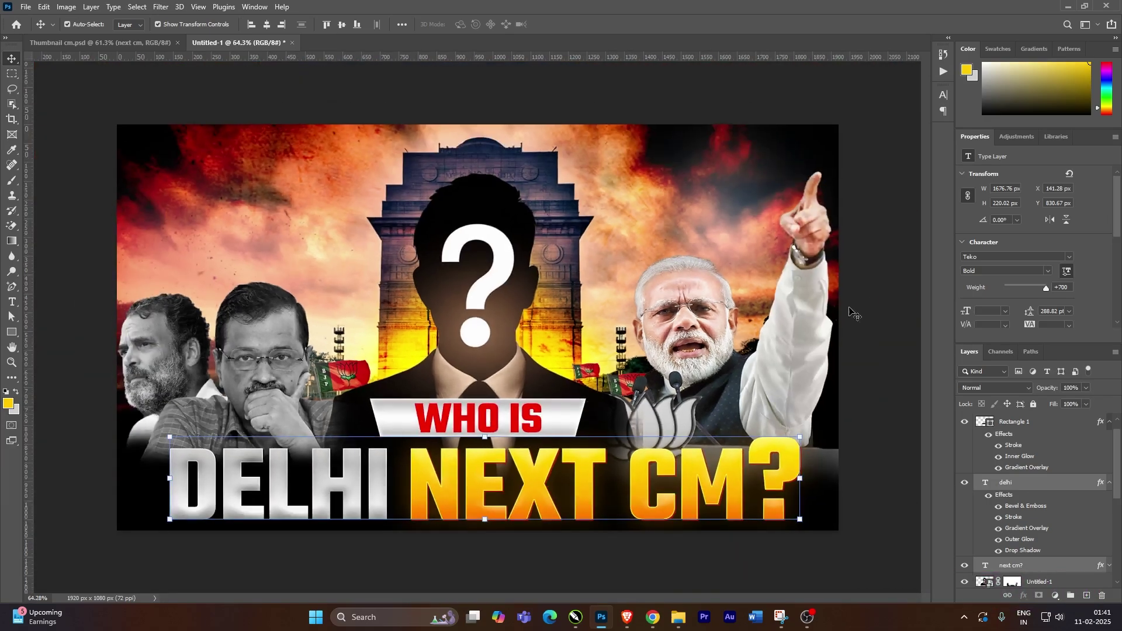
{"action": "left_click", "coordinate": [874, 286]}
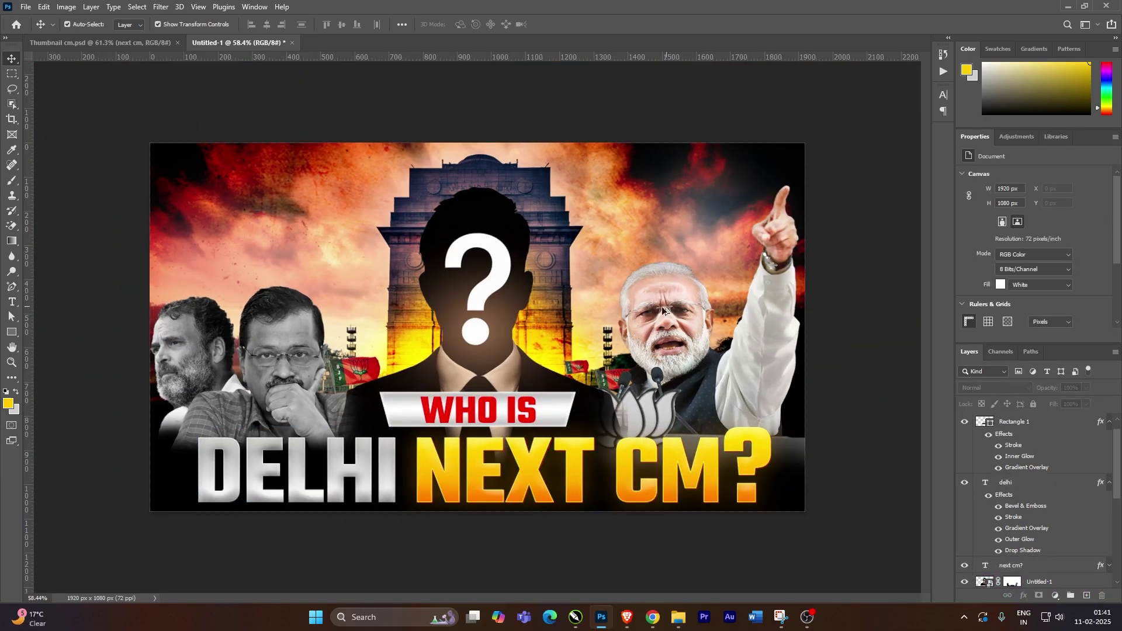
{"action": "scroll", "coordinate": [316, 383], "scroll_direction": "down", "scroll_amount": 1}
{"action": "scroll", "coordinate": [315, 383], "scroll_direction": "up", "scroll_amount": 1}
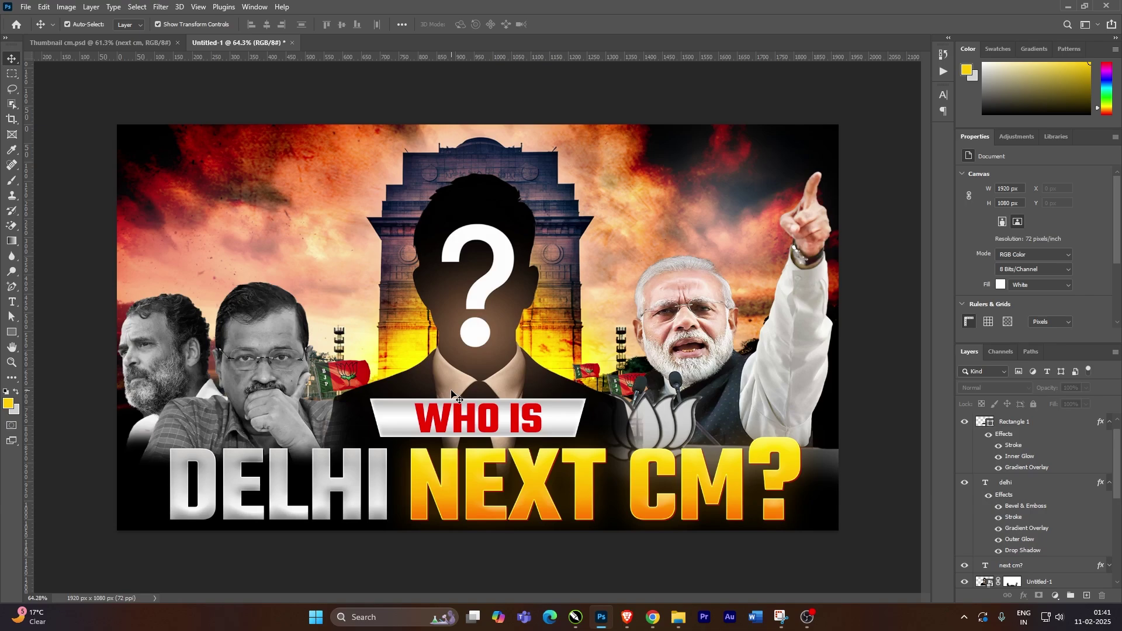
{"action": "scroll", "coordinate": [453, 395], "scroll_direction": "down", "scroll_amount": 1}
{"action": "scroll", "coordinate": [497, 387], "scroll_direction": "up", "scroll_amount": 1}
Stamp all visible layers into a new merged layer at the top of the stack and check it by toggling its visibility
{"action": "key", "text": "ctrl+shift+alt+e"}
{"action": "scroll", "coordinate": [1029, 456], "scroll_direction": "up", "scroll_amount": 1}
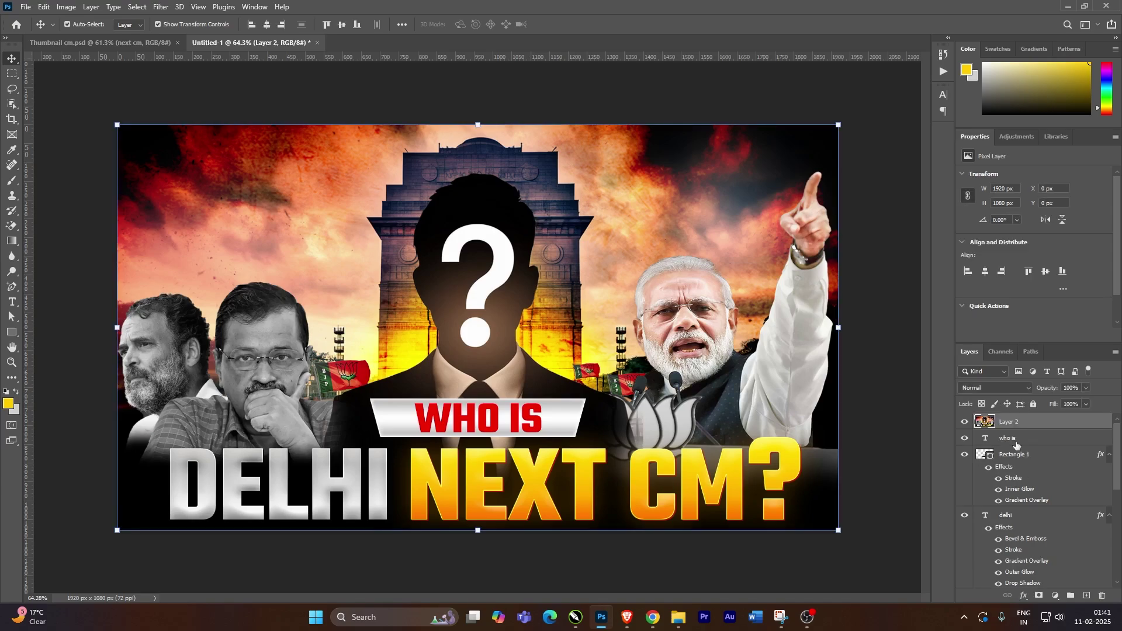
{"action": "left_click", "coordinate": [964, 422]}
{"action": "left_click", "coordinate": [964, 422]}
Grade the merged layer with the Camera Raw Filter, using temperature +7, exposure +0.05, contrast +32 and highlights +4, and deselect it
{"action": "left_click", "coordinate": [161, 7]}
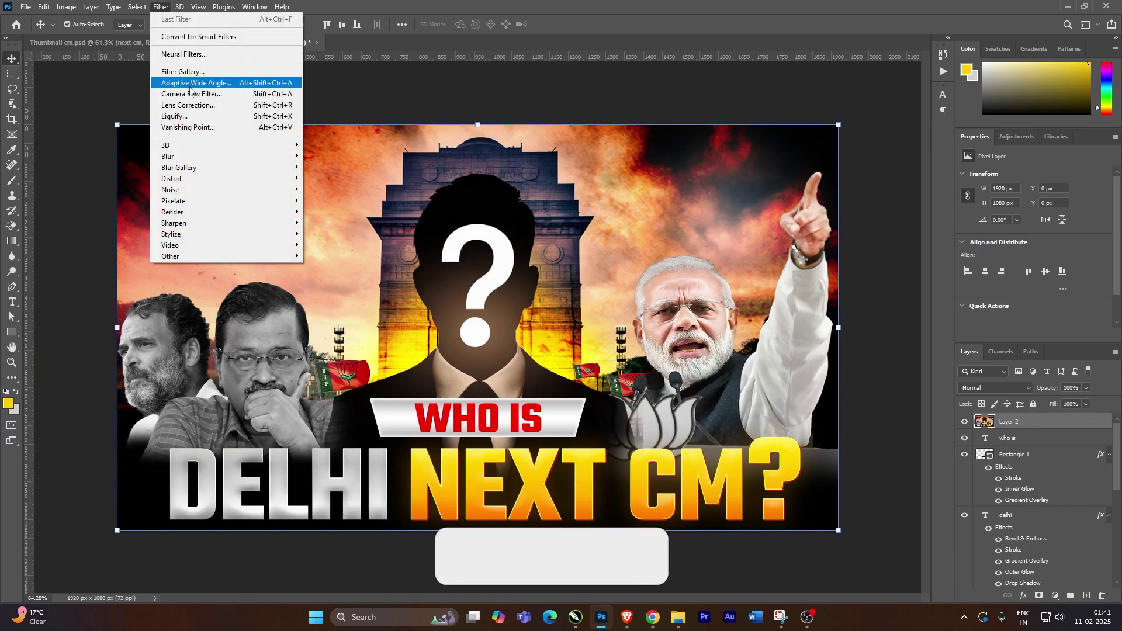
{"action": "left_click", "coordinate": [191, 94]}
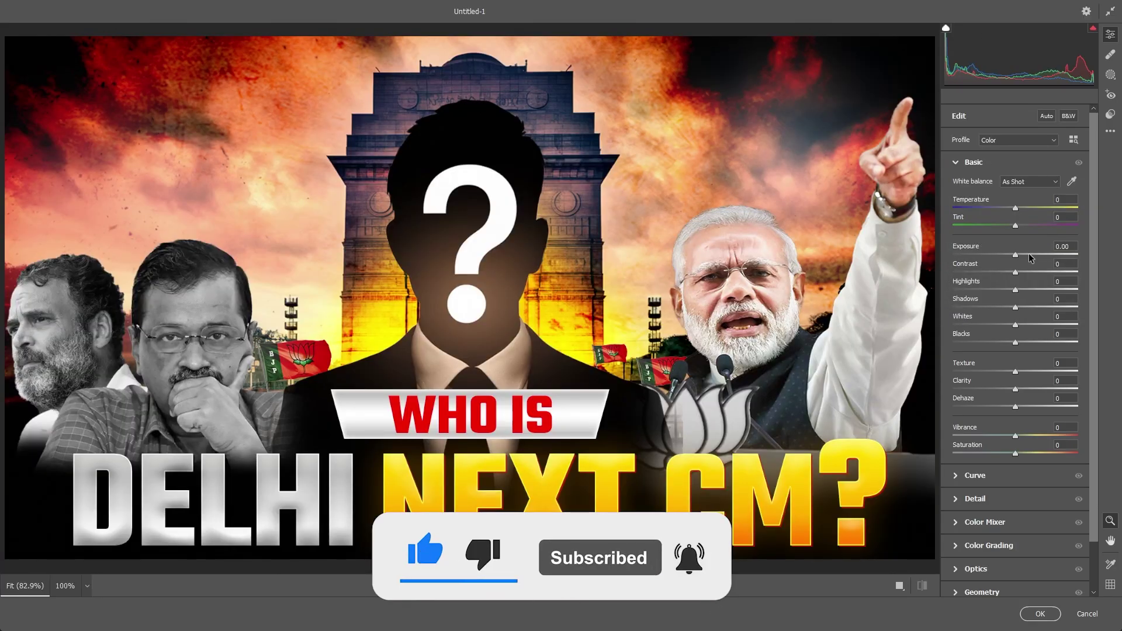
{"action": "key", "text": "ctrl+u"}
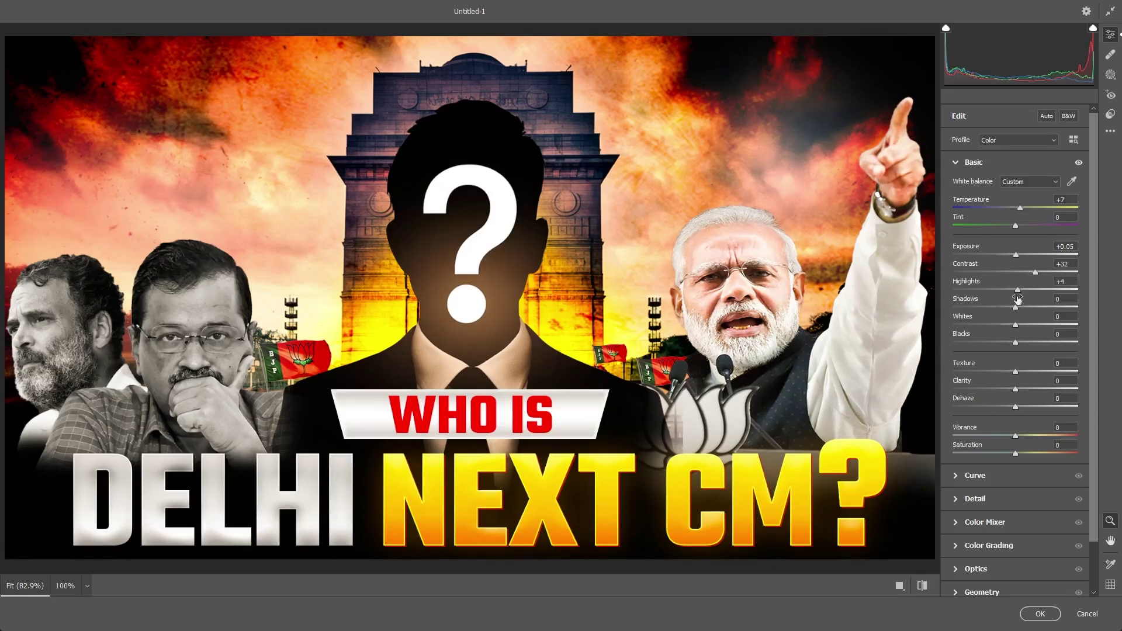
{"action": "key", "text": "Return"}
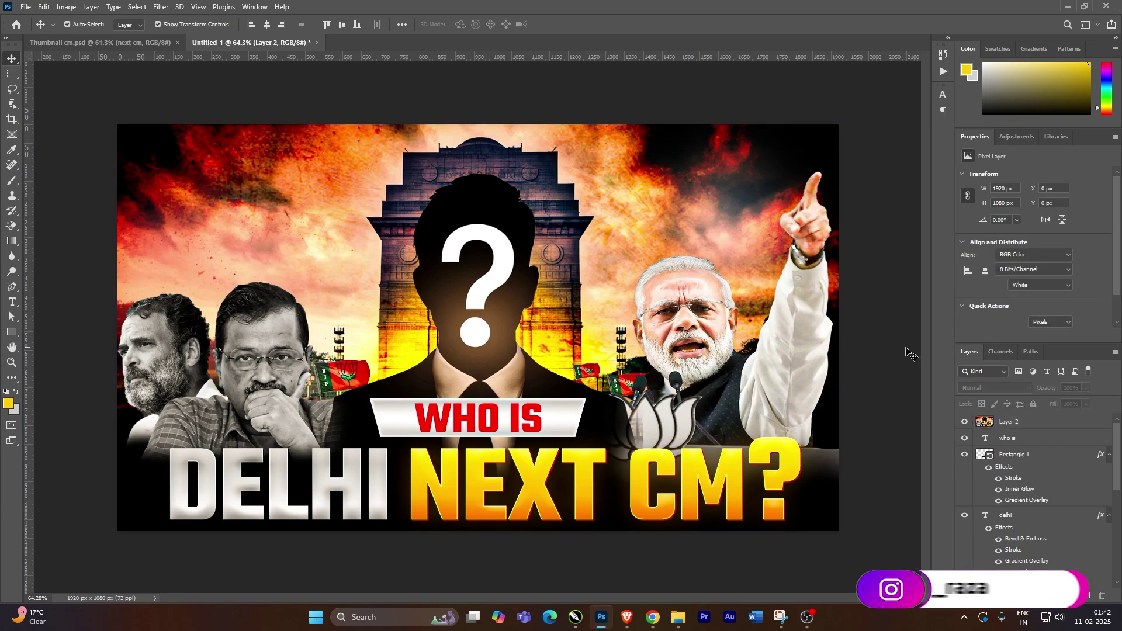
{"action": "left_click", "coordinate": [890, 353]}
{"action": "scroll", "coordinate": [889, 353], "scroll_direction": "down", "scroll_amount": 1}
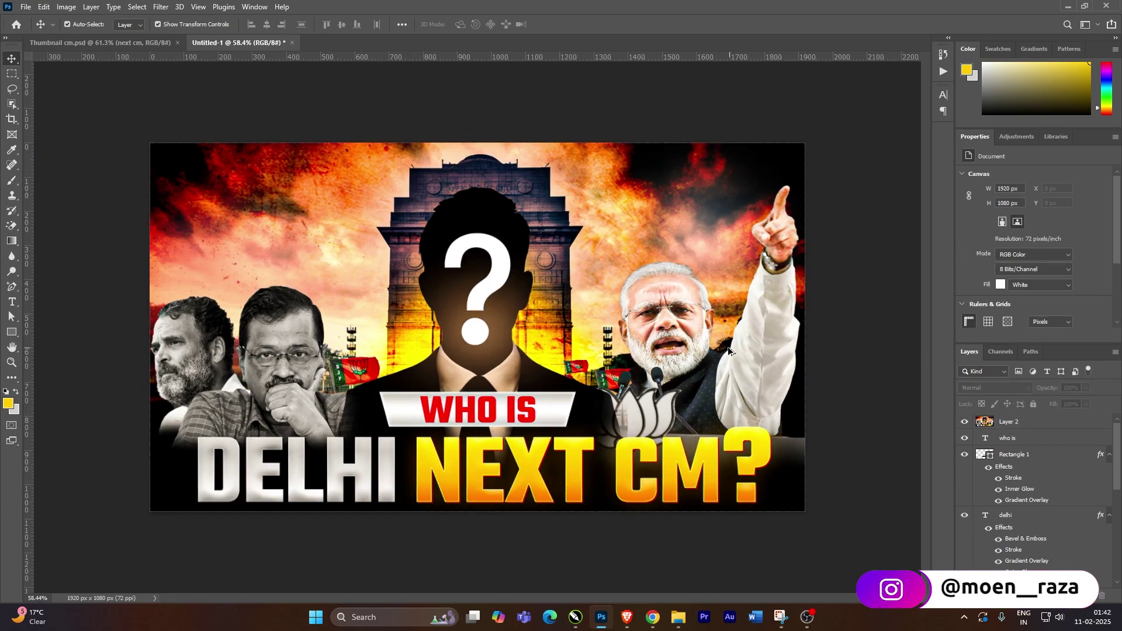